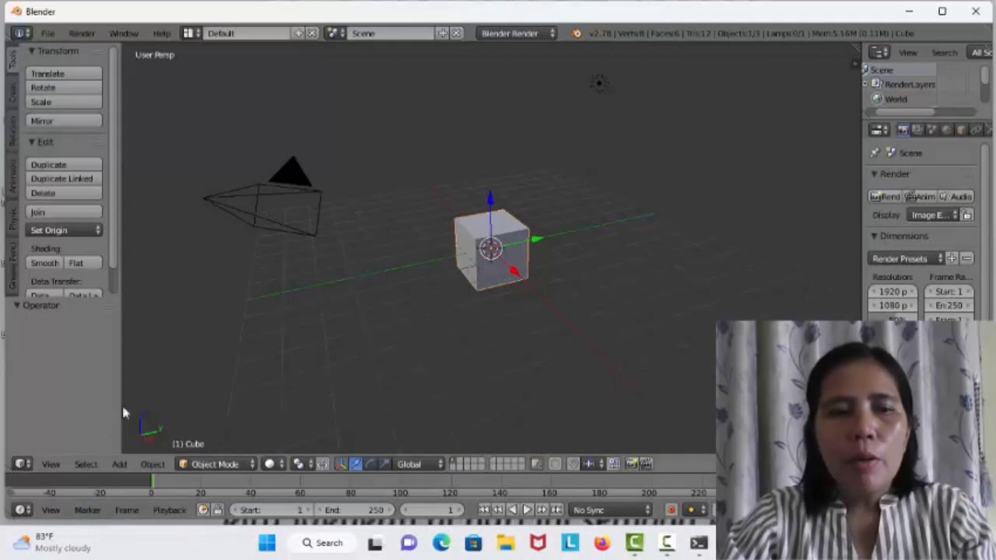
- Flatten the default cube into a thin slab by scaling it along the Z axis twice, by about 0.304 and 0.336
left_click(51, 465)
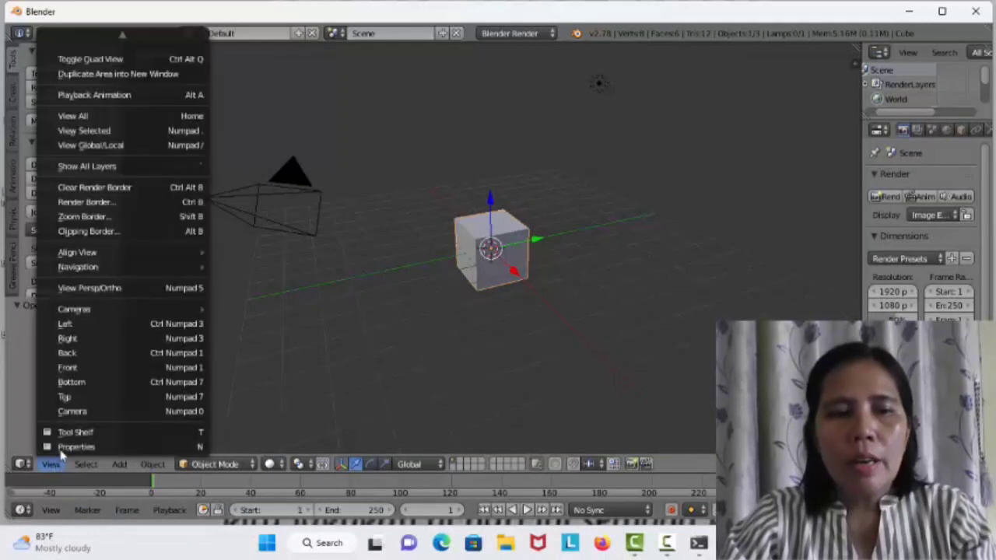
left_click(101, 368)
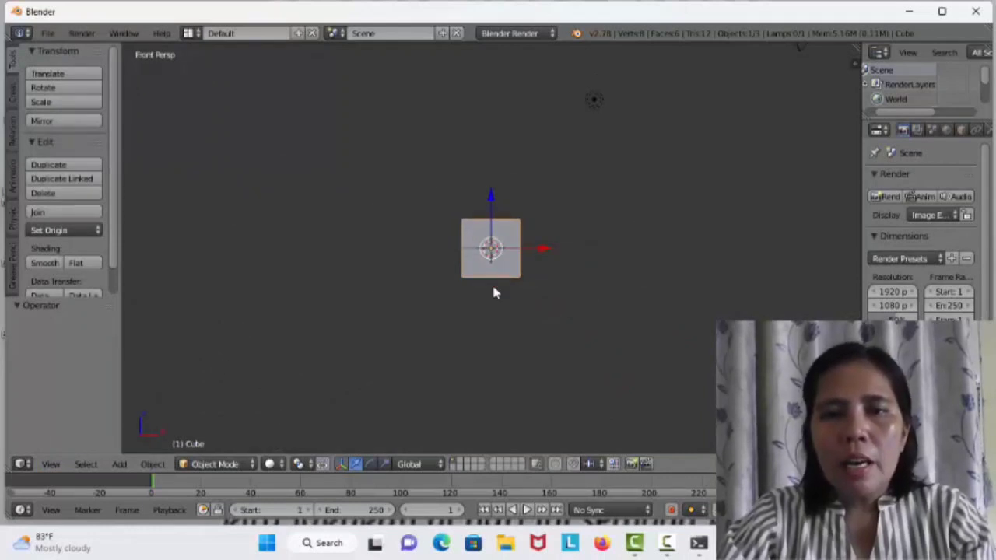
mouse_move(467, 340)
middle_mouse_down()
mouse_move(536, 378)
mouse_move(516, 338)
mouse_move(465, 381)
mouse_move(466, 356)
middle_mouse_up()
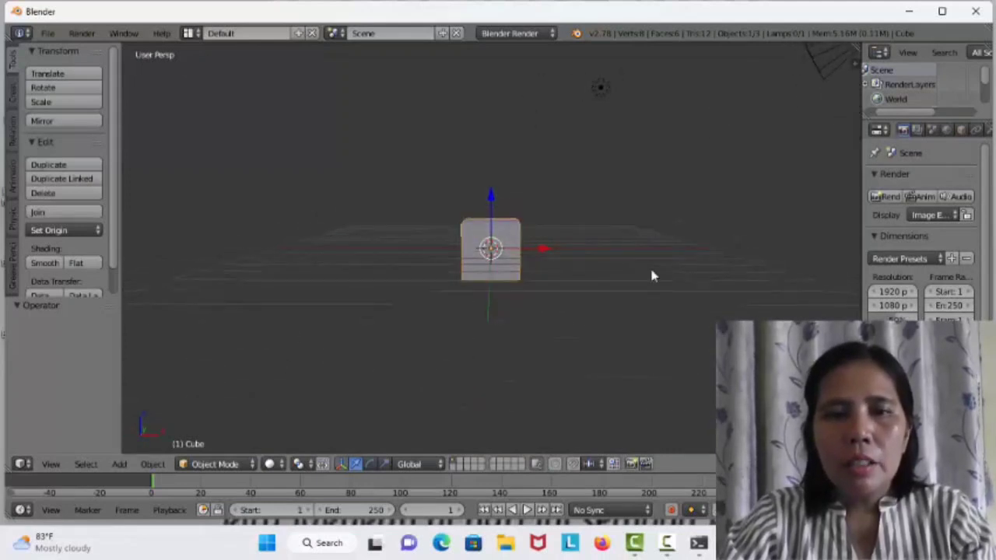
scroll(636, 278, "up", 3)
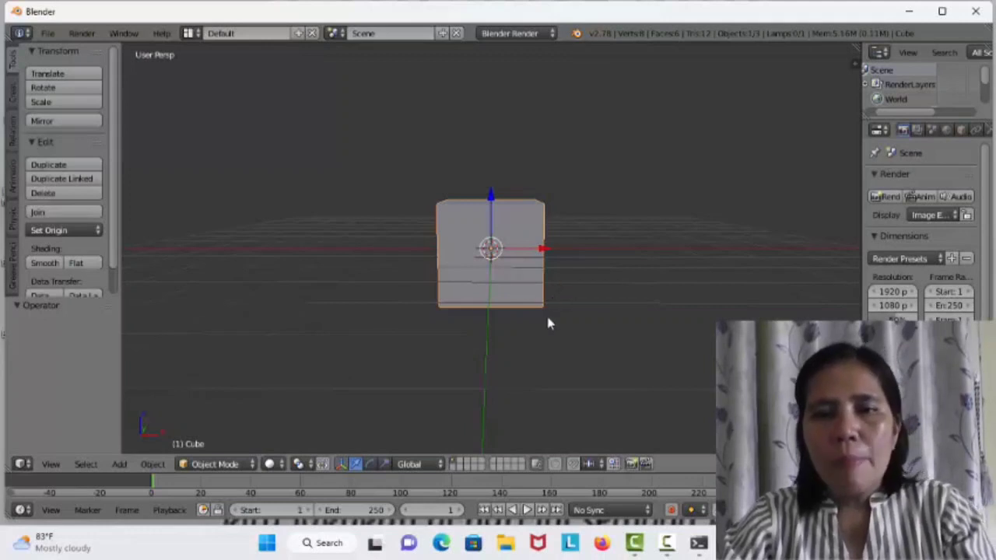
key("s")
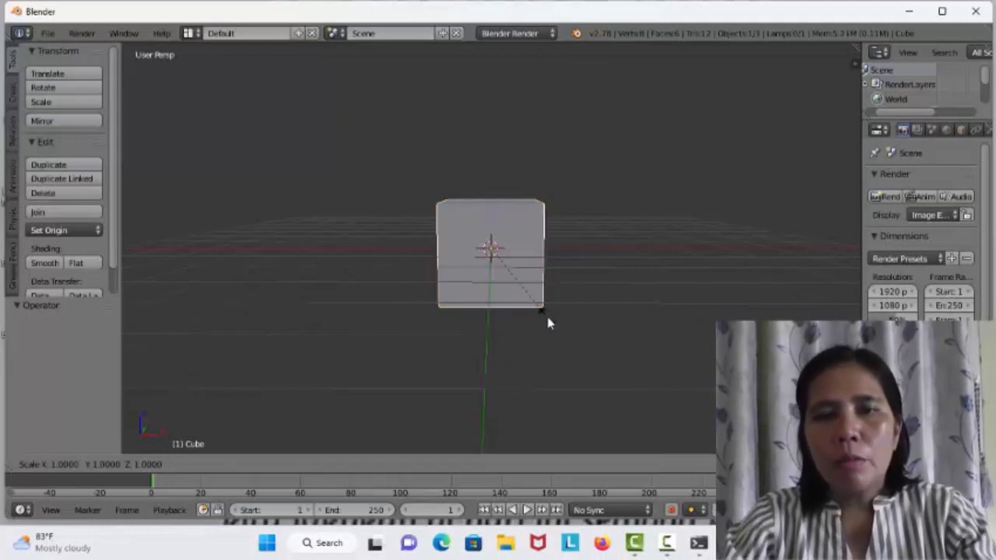
key("z")
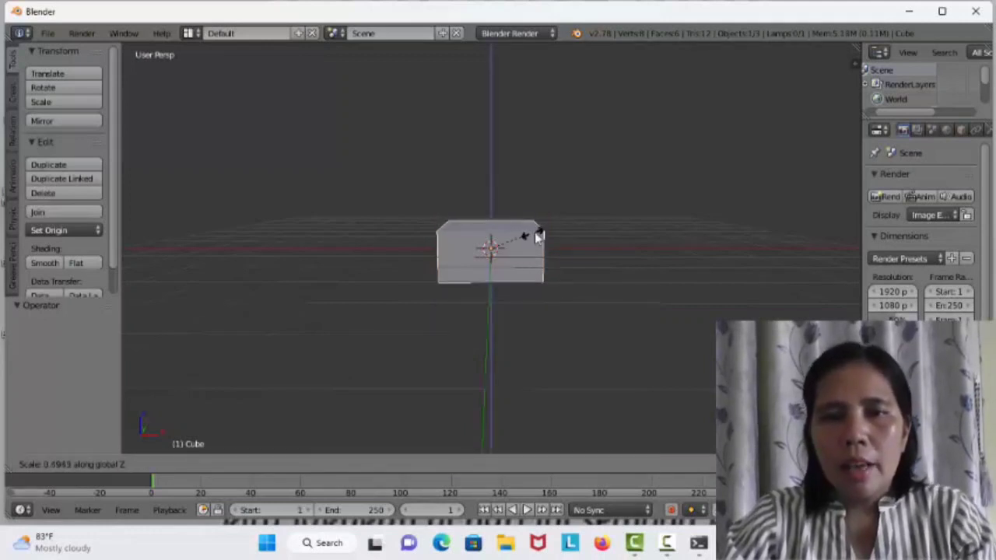
left_click(512, 270)
key("s")
key("z")
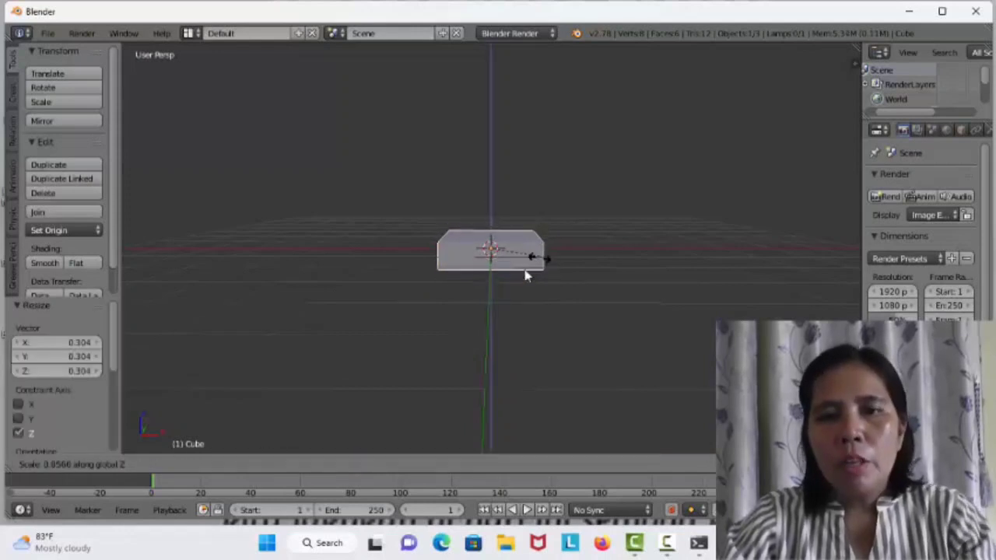
left_click(520, 268)
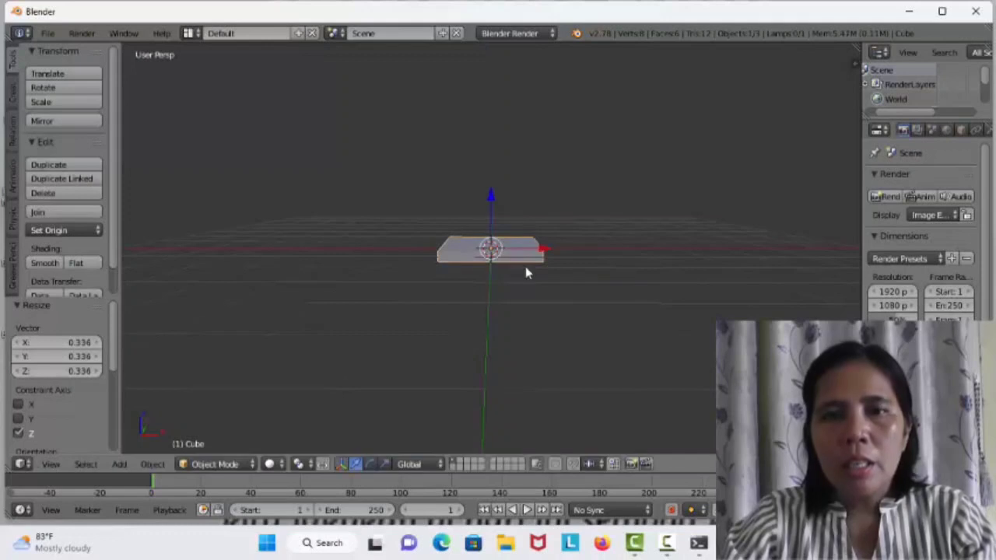
- Put the flattened slab into Edit Mode
middle_click_drag(528, 287, 609, 330)
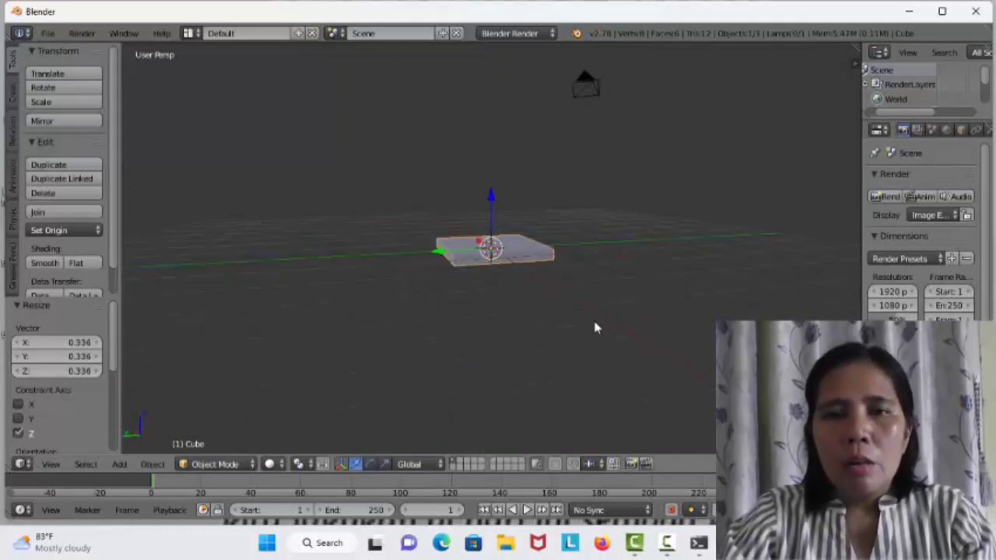
middle_click_drag(503, 267, 615, 260)
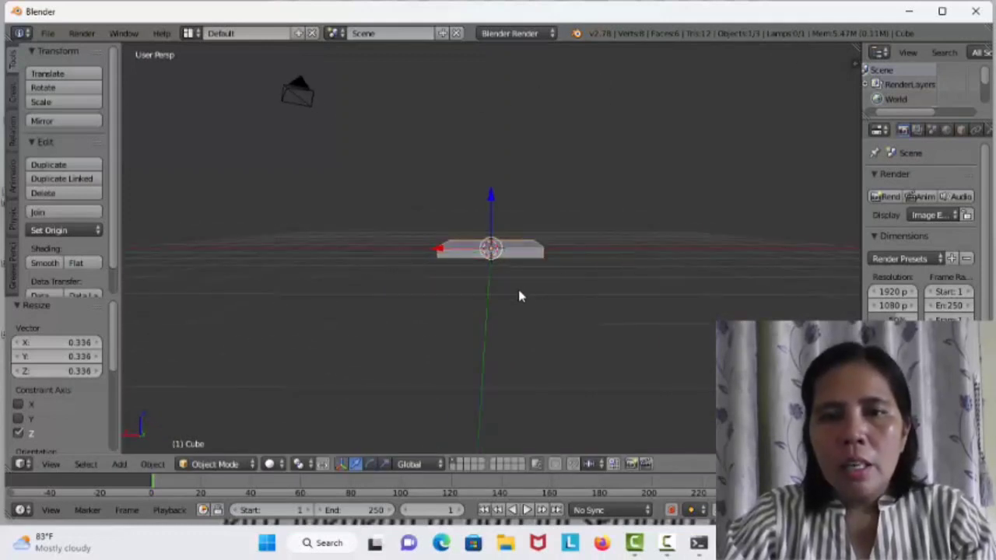
middle_click_drag(523, 294, 484, 308)
scroll(484, 306, "down", 1)
scroll(483, 305, "up", 3)
middle_click_drag(547, 311, 366, 316)
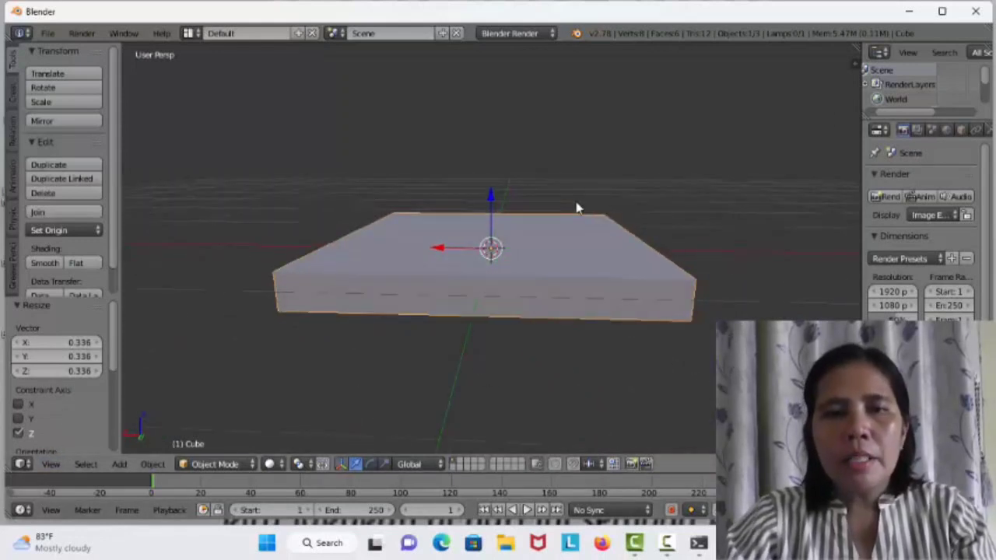
left_click(243, 464)
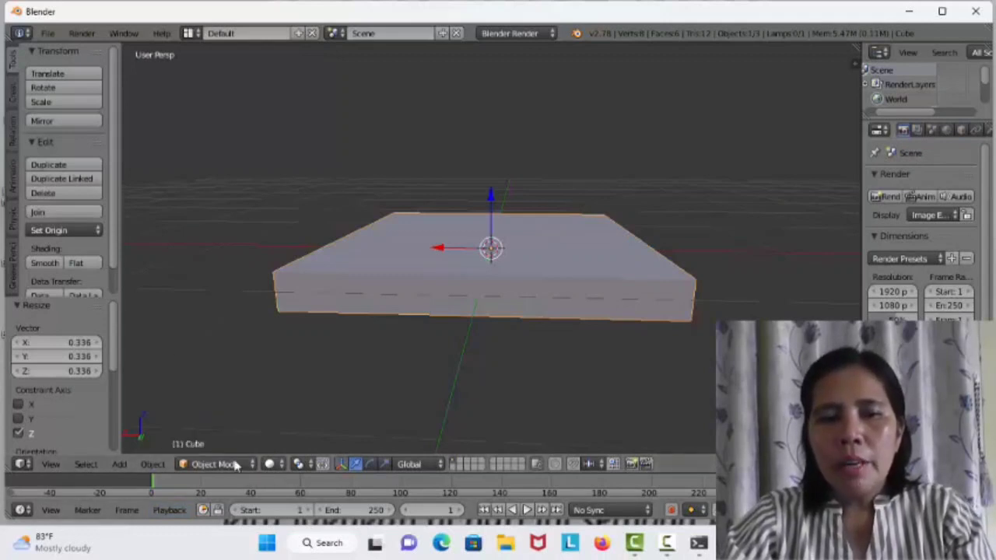
left_click(233, 465)
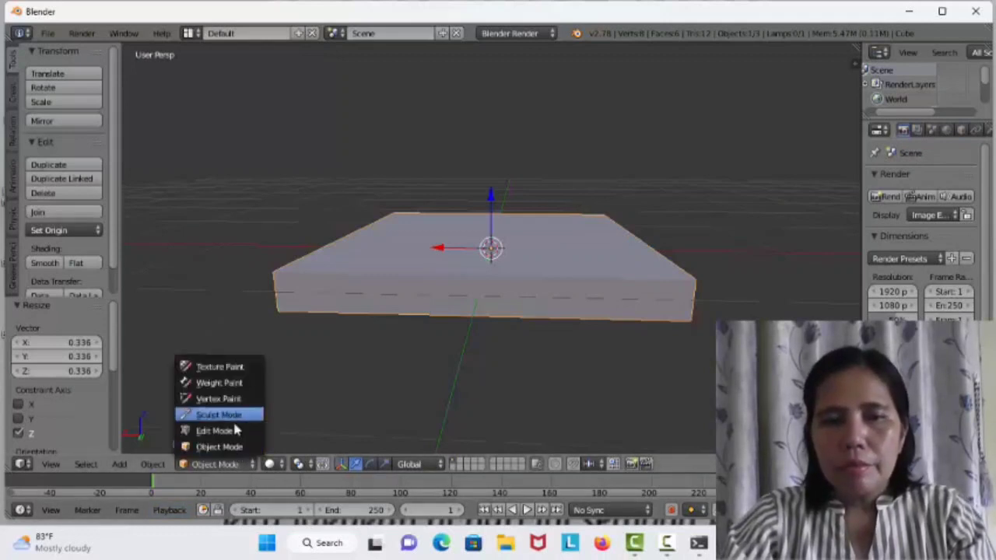
left_click(199, 431)
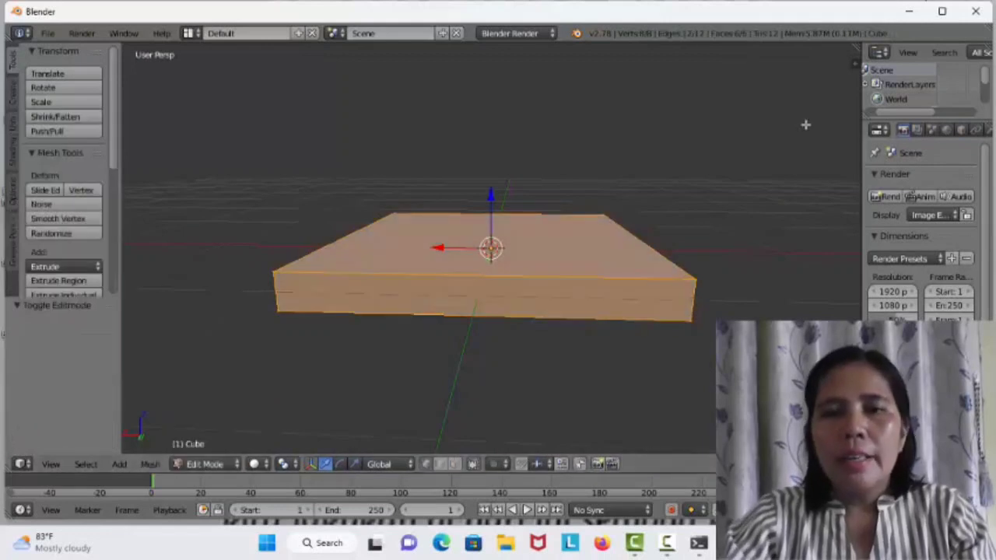
- Show the slab's underside in the Bottom view while staying in Edit Mode
left_click(51, 464)
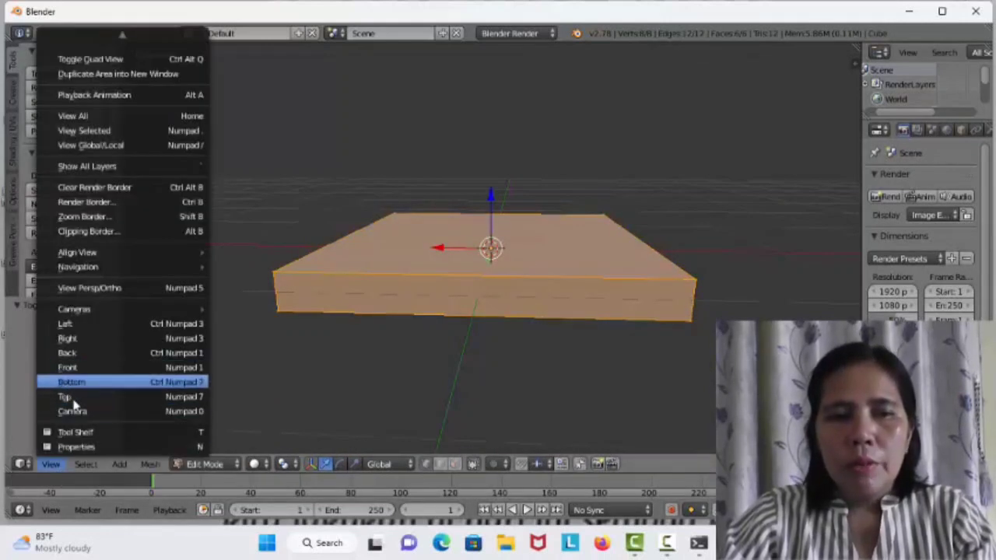
left_click(76, 368)
scroll(396, 343, "up", 5)
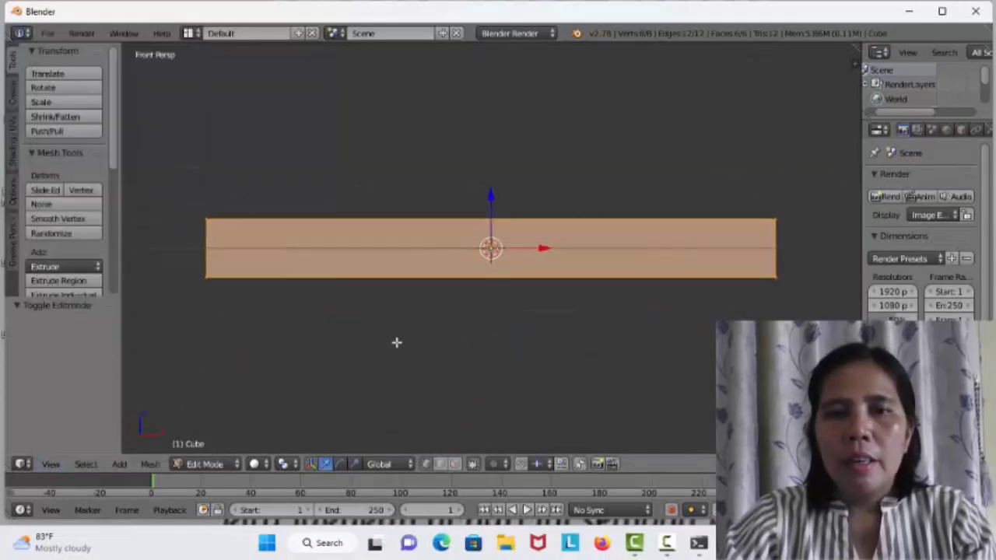
scroll(396, 342, "down", 4)
mouse_move(397, 348)
middle_mouse_down()
mouse_move(384, 365)
mouse_move(386, 350)
mouse_move(396, 362)
middle_mouse_up()
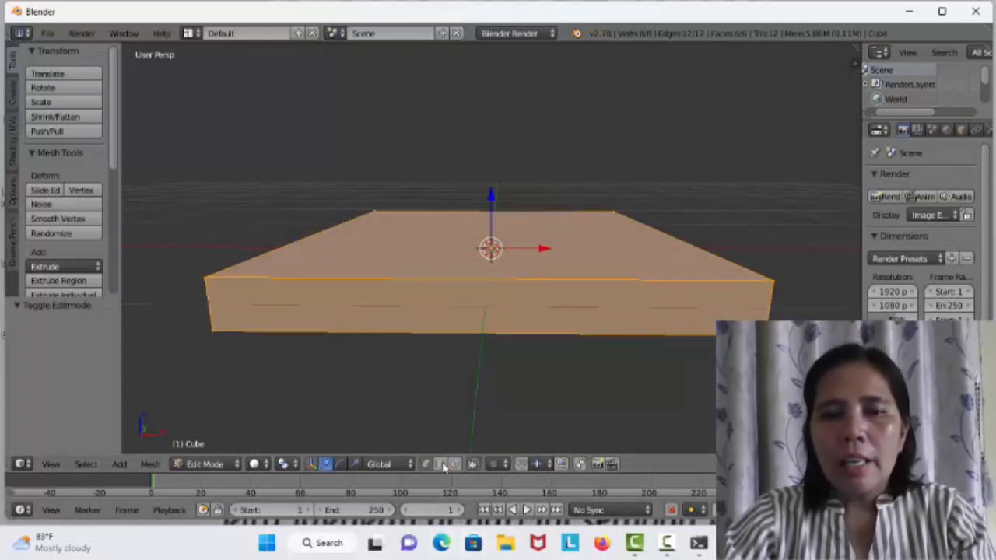
left_click(56, 465)
left_click(111, 382)
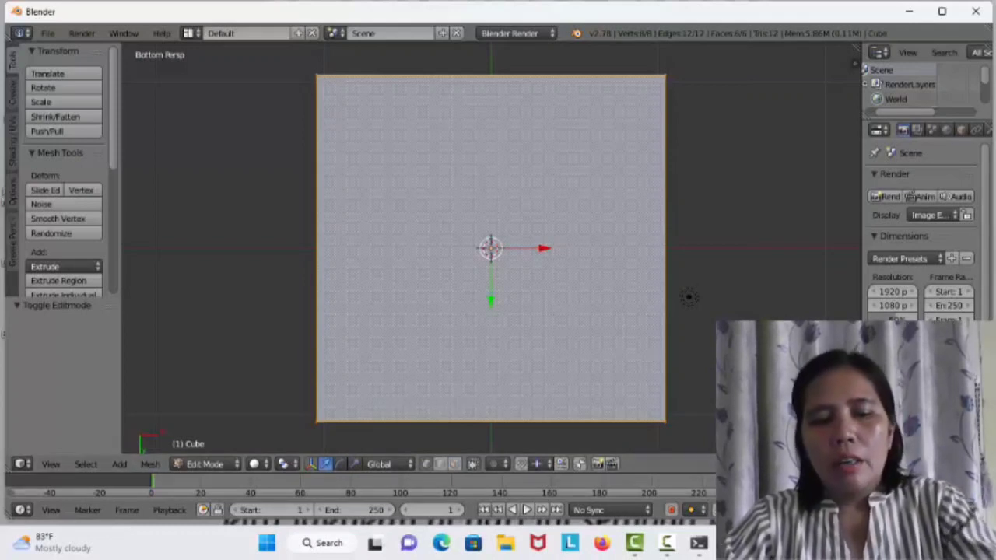
key("Tab")
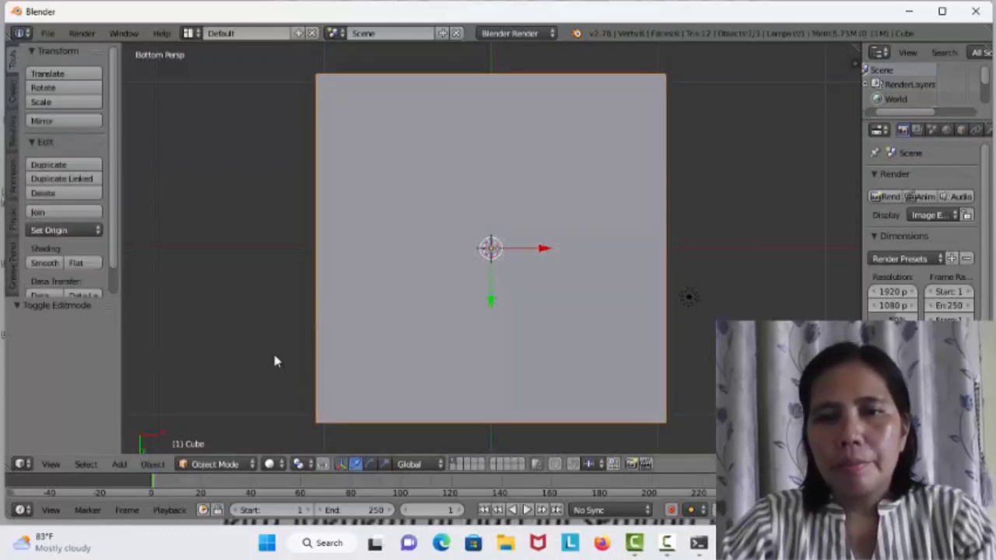
key("Tab")
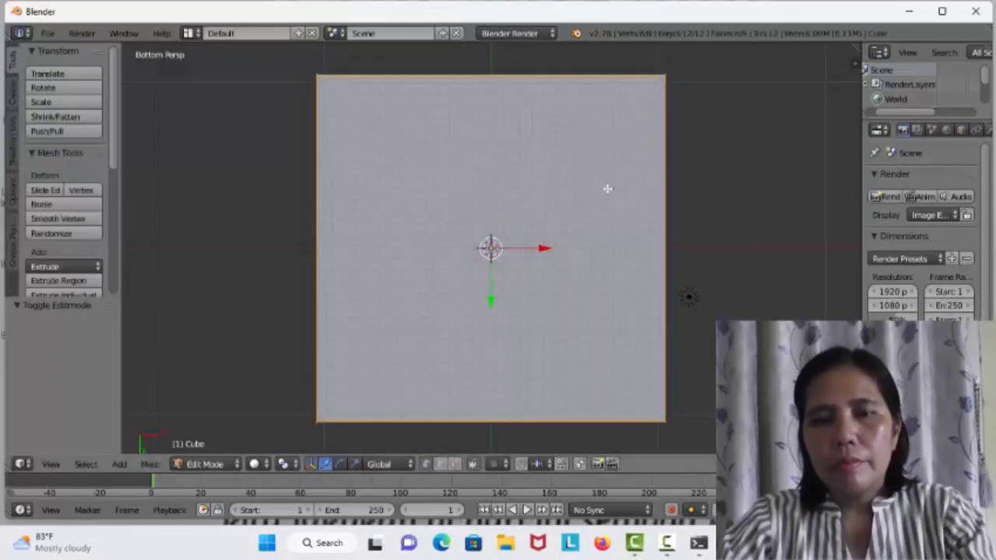
key("r")
left_click(535, 216)
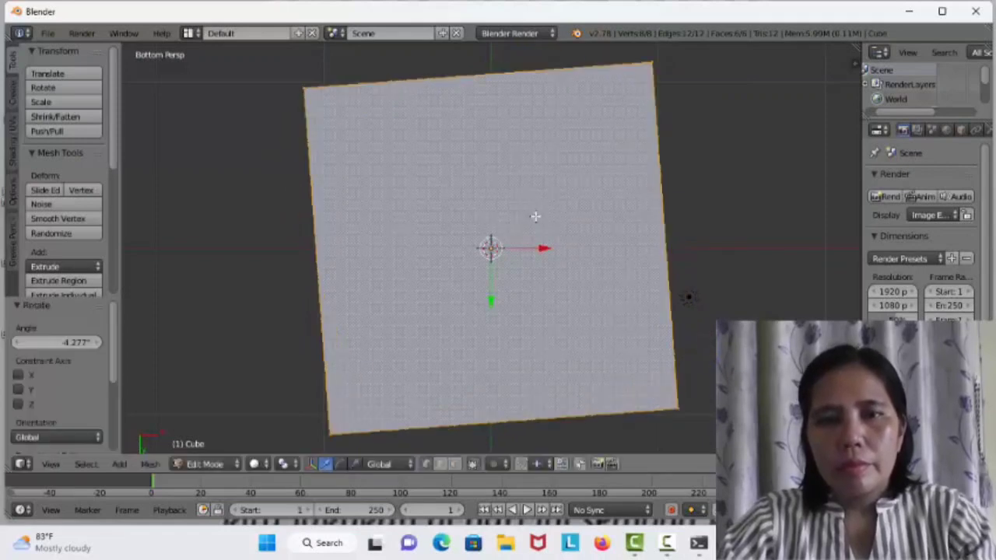
key("ctrl+z")
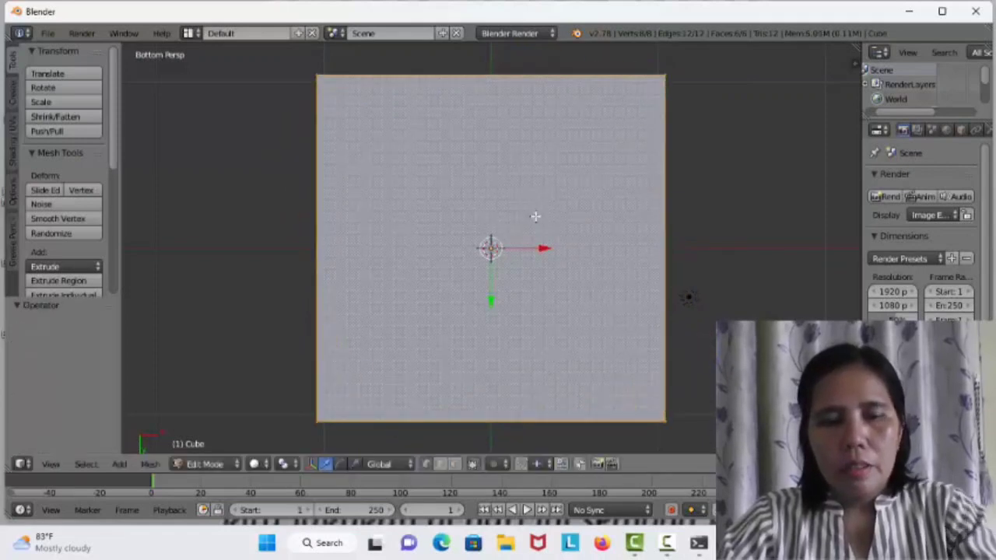
- Enable face selection and add two loop cuts parallel to Y, one near the slab's +X edge and one near its -X edge (slide about -0.82)
left_click(457, 465)
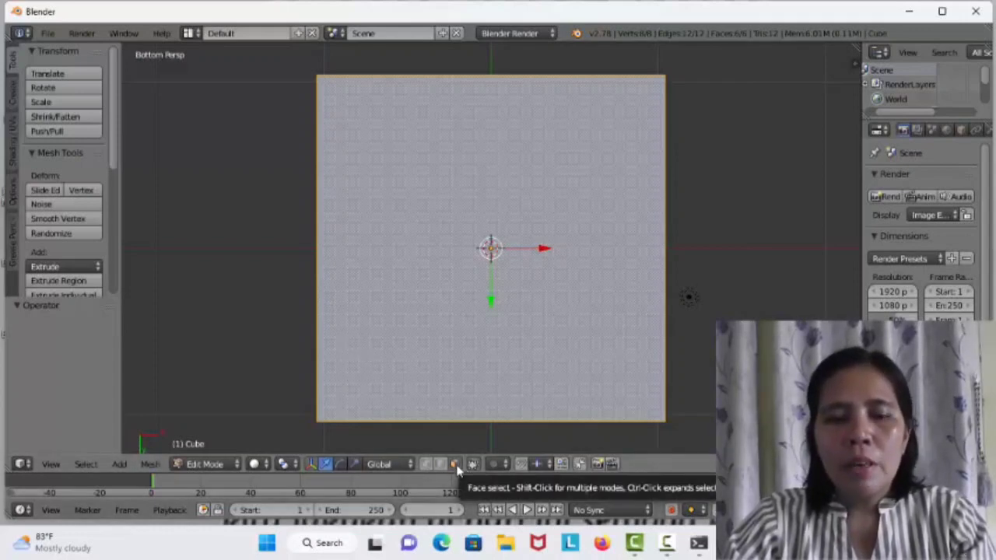
key("ctrl+r")
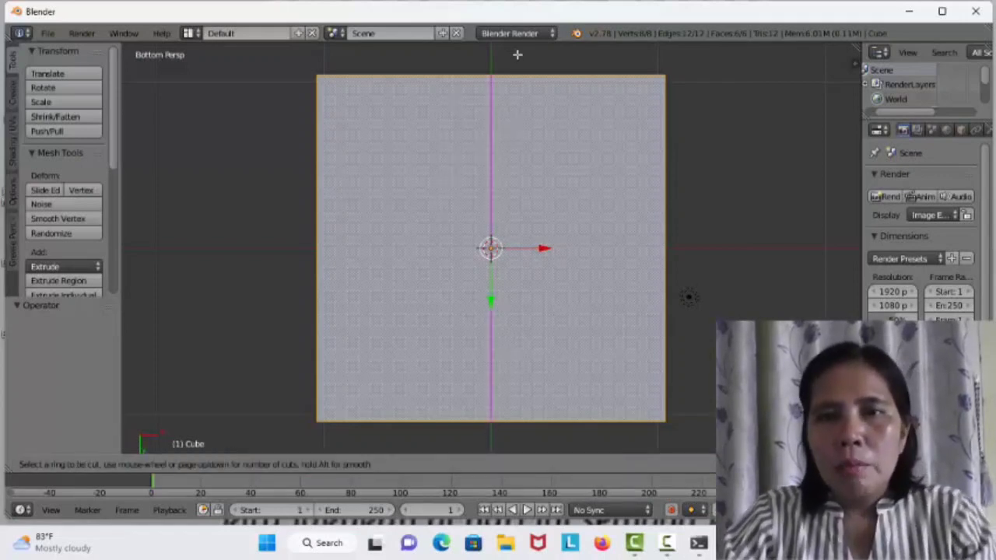
left_click(528, 95)
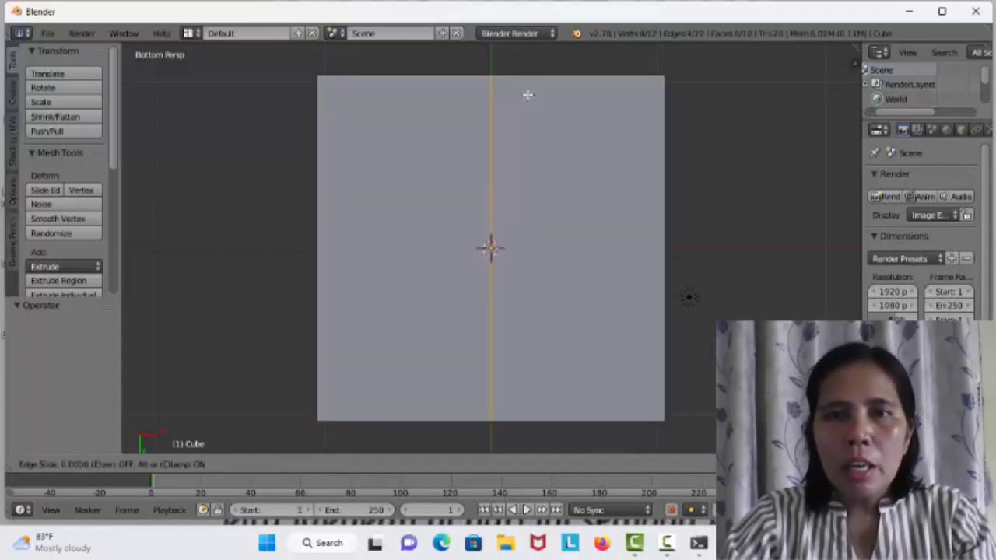
left_click(673, 181)
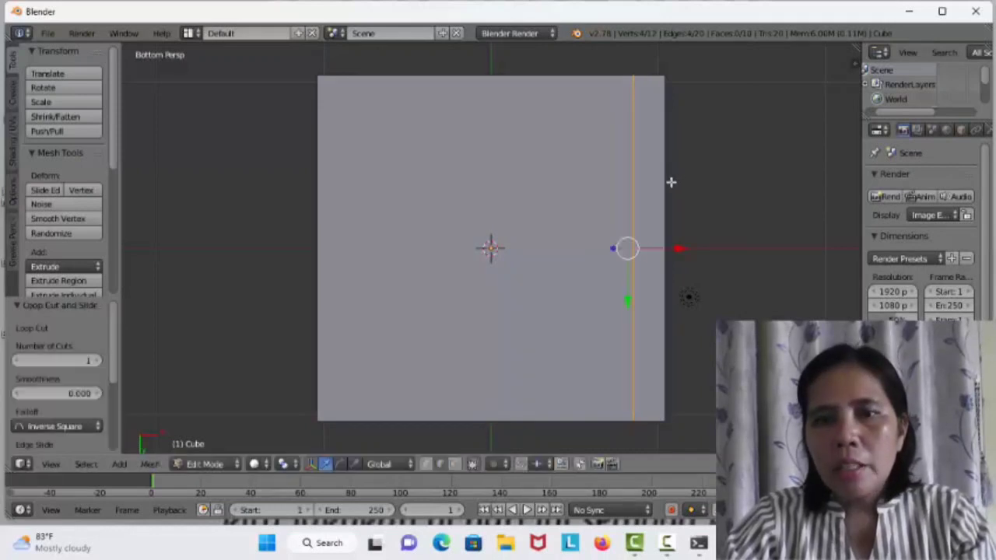
key("ctrl+r")
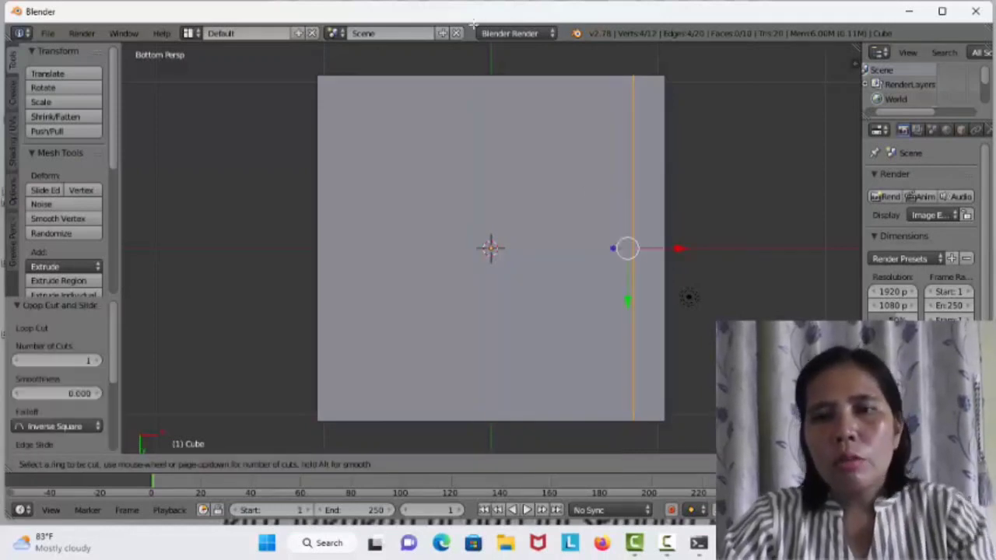
left_click(435, 84)
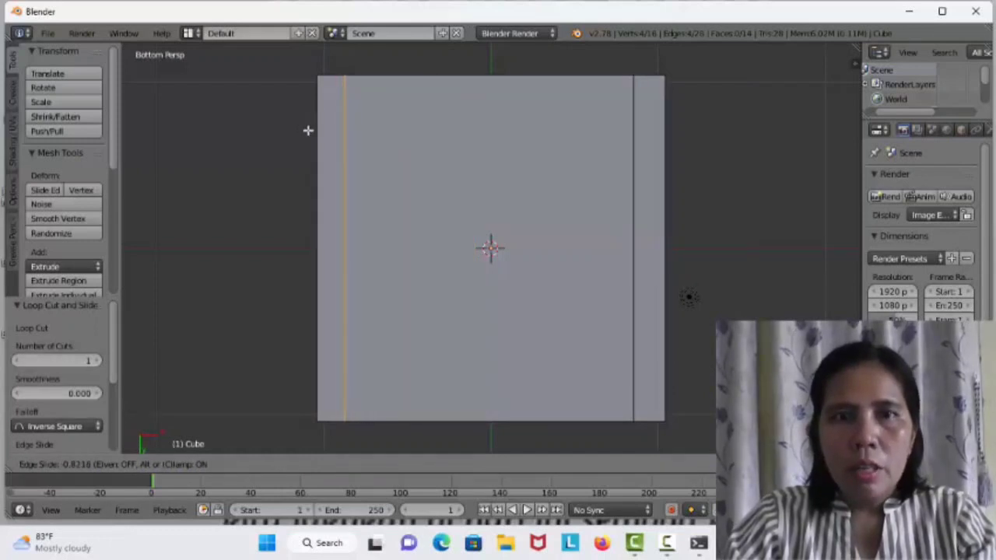
left_click(308, 131)
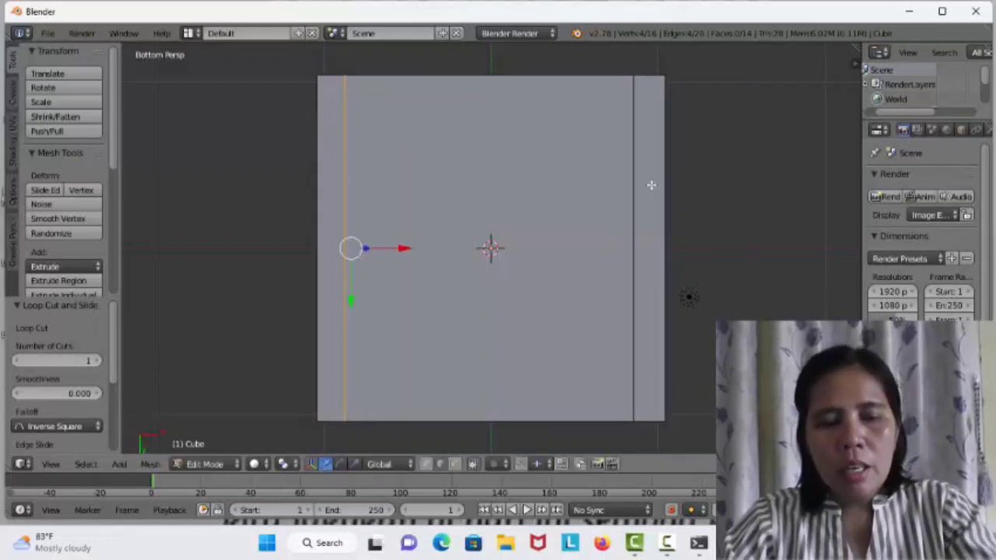
- Add two loop cuts parallel to X, one near the slab's -Y edge (slide about -0.83) and one near its +Y edge
key("ctrl+r")
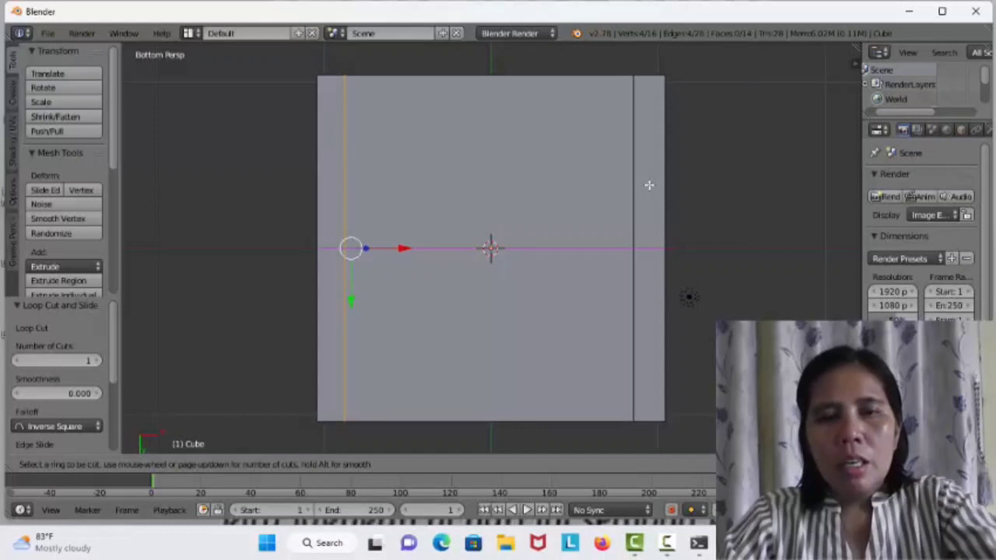
left_click(347, 195)
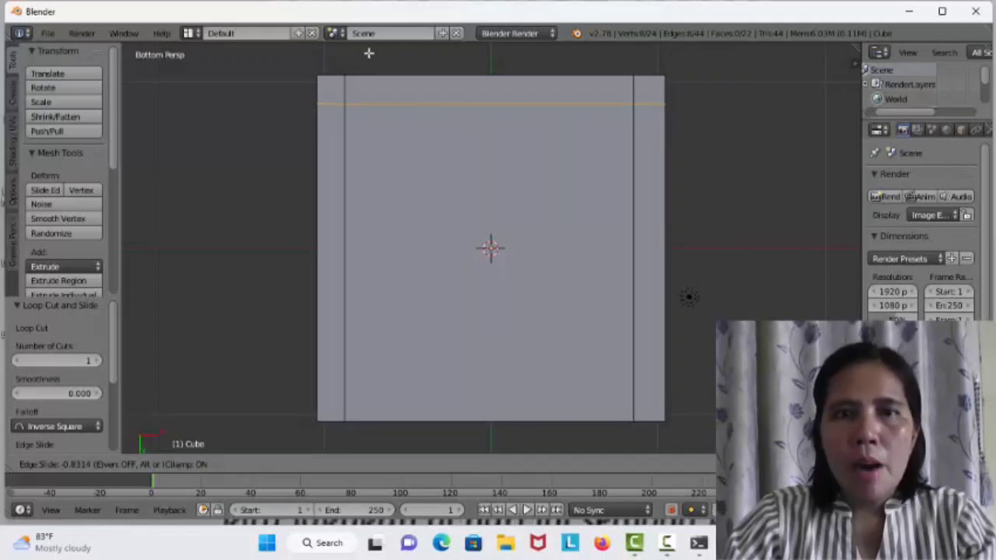
left_click(368, 50)
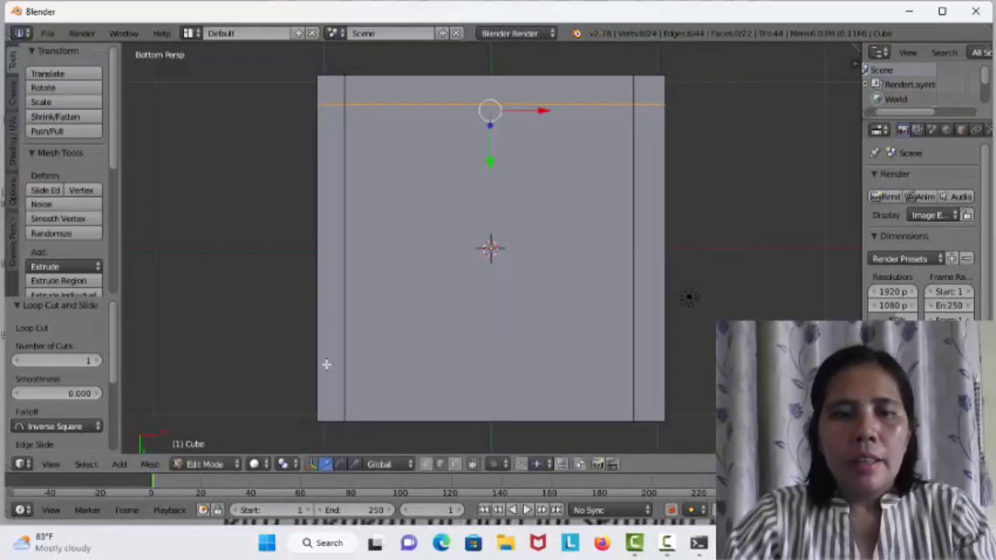
key("ctrl+r")
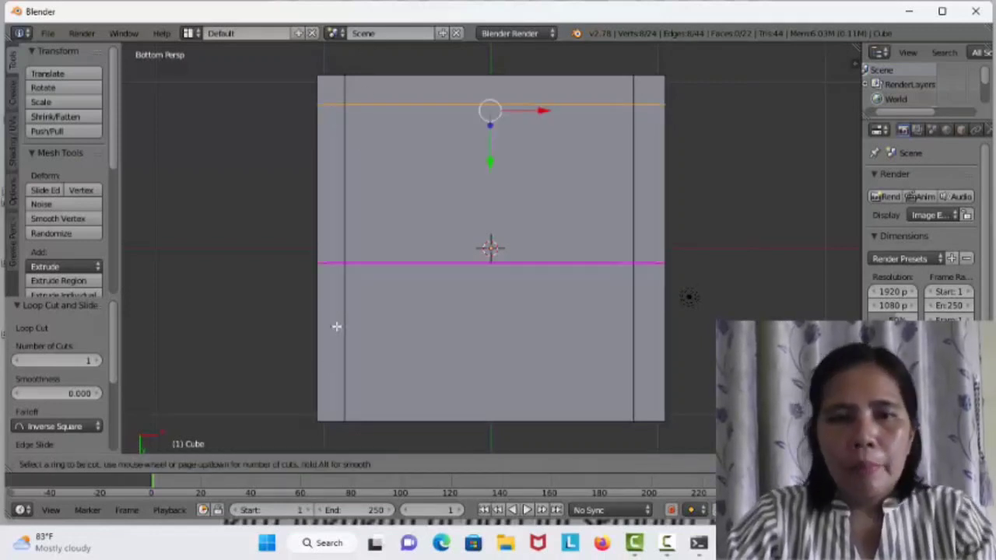
left_click(337, 330)
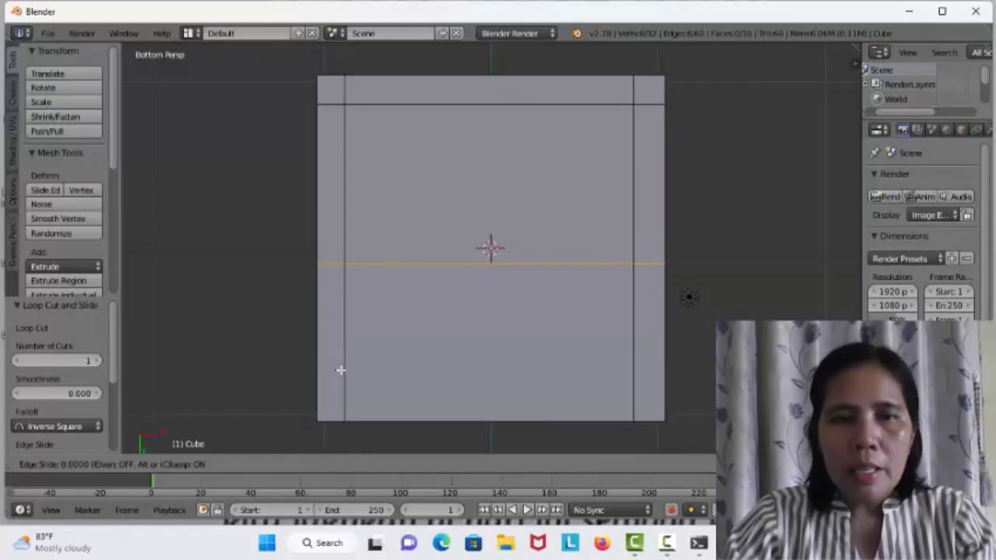
left_click(358, 48)
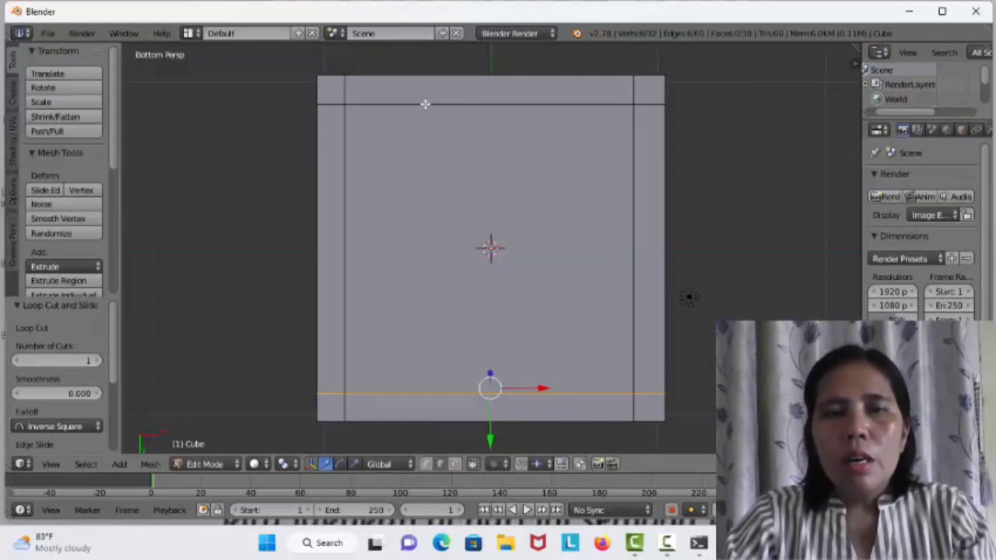
- Set the selection mode to faces and select the four small corner faces on the slab's underside
left_click(454, 465)
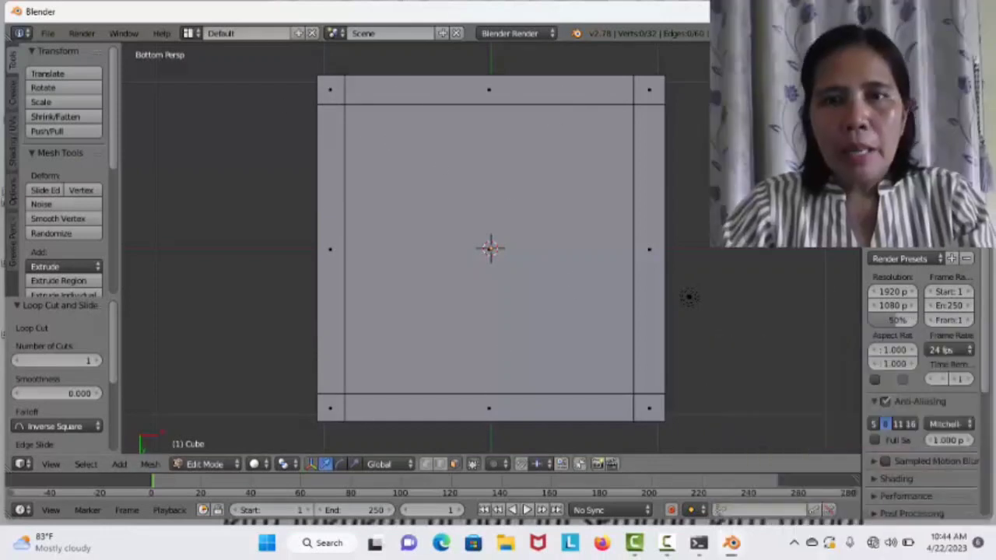
right_click(330, 91)
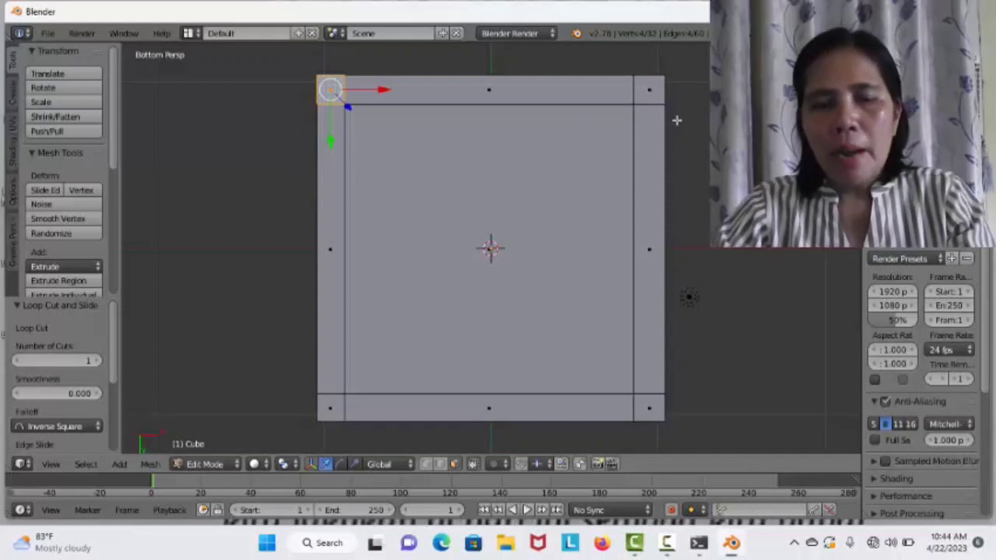
right_click(652, 89, "shift")
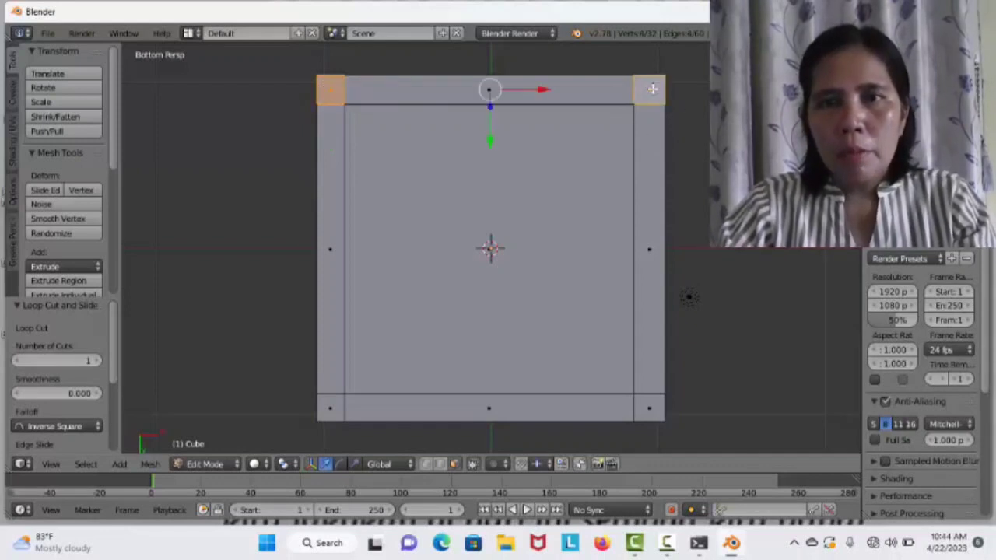
right_click(329, 409, "shift")
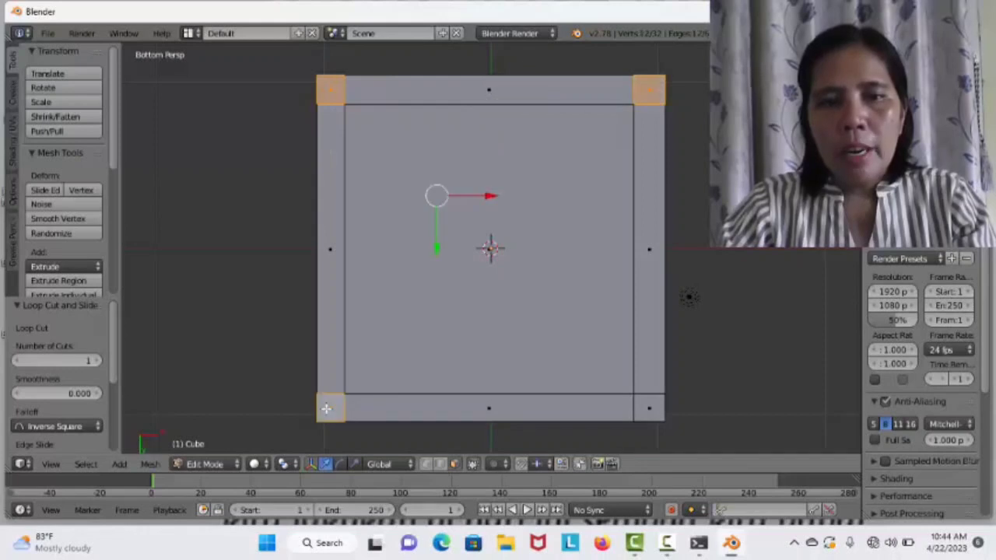
right_click(649, 407, "shift")
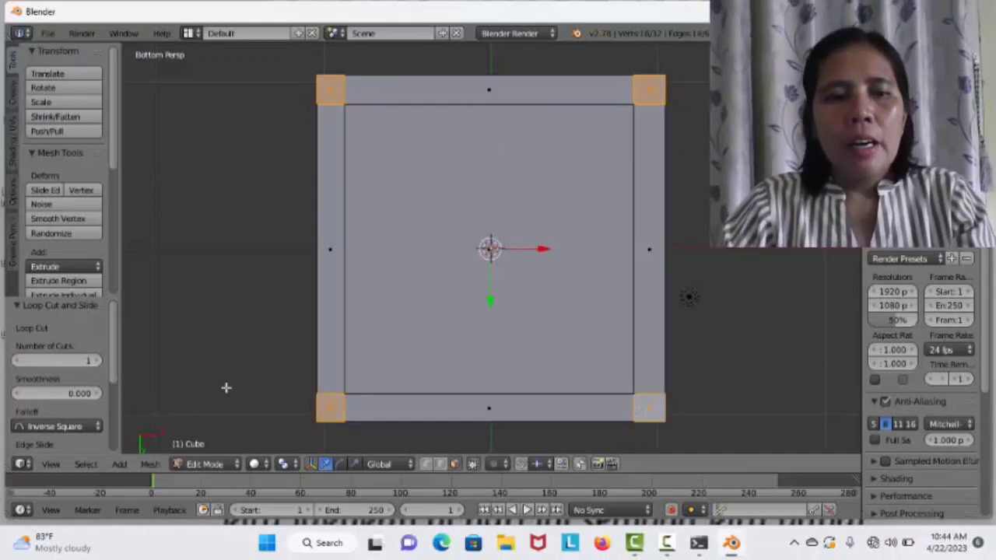
- Working from the Front view, extrude the four selected corner faces downward about 0.868 to form the table legs
left_click(51, 464)
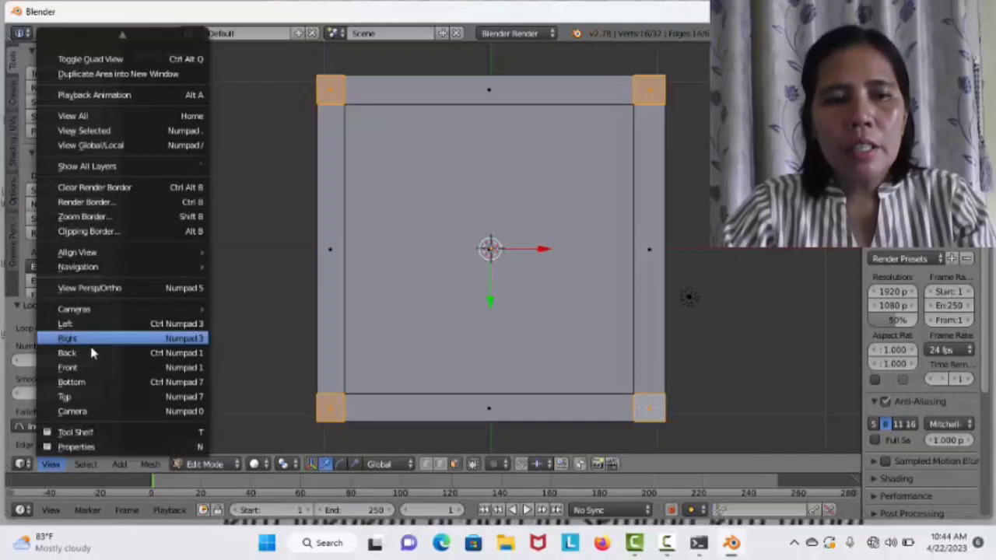
left_click(94, 368)
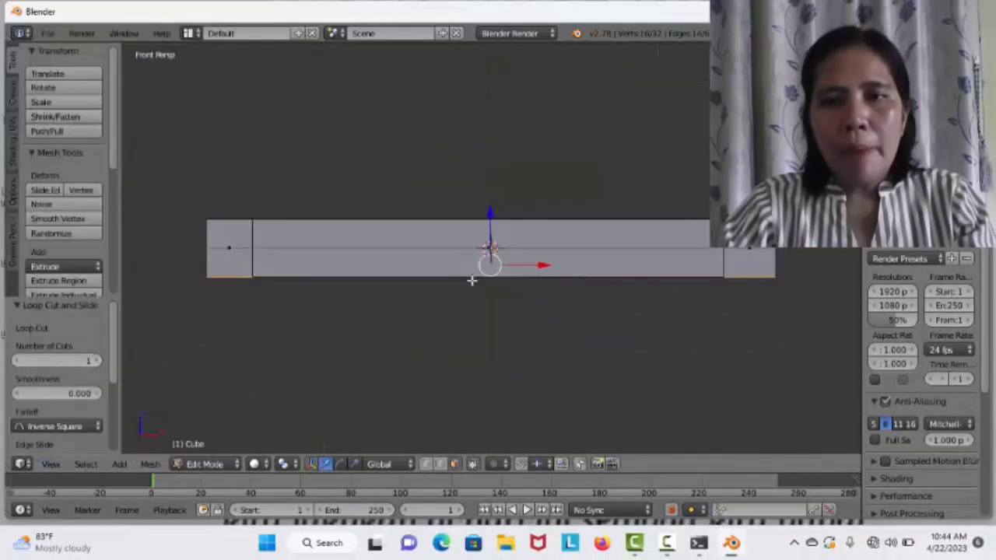
scroll(471, 280, "down", 2)
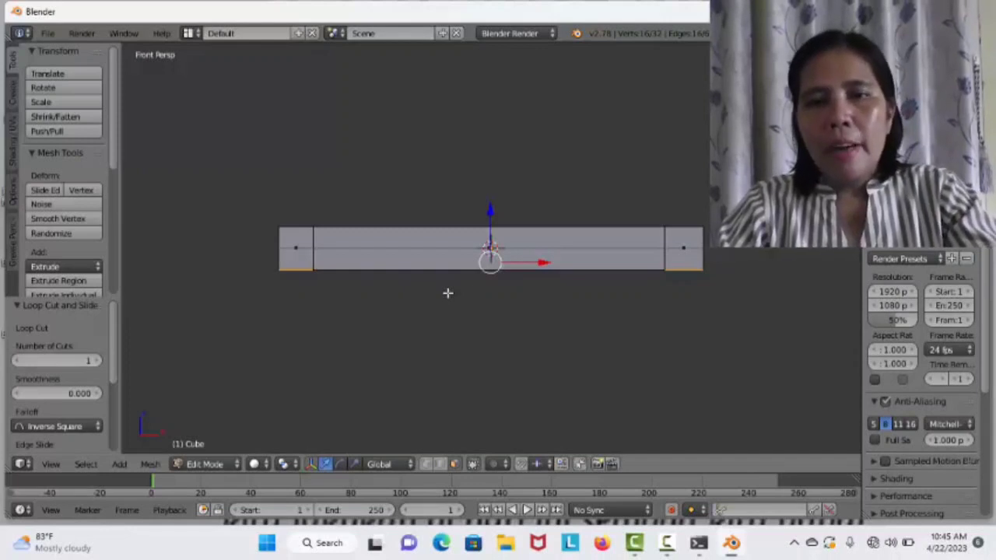
key("e")
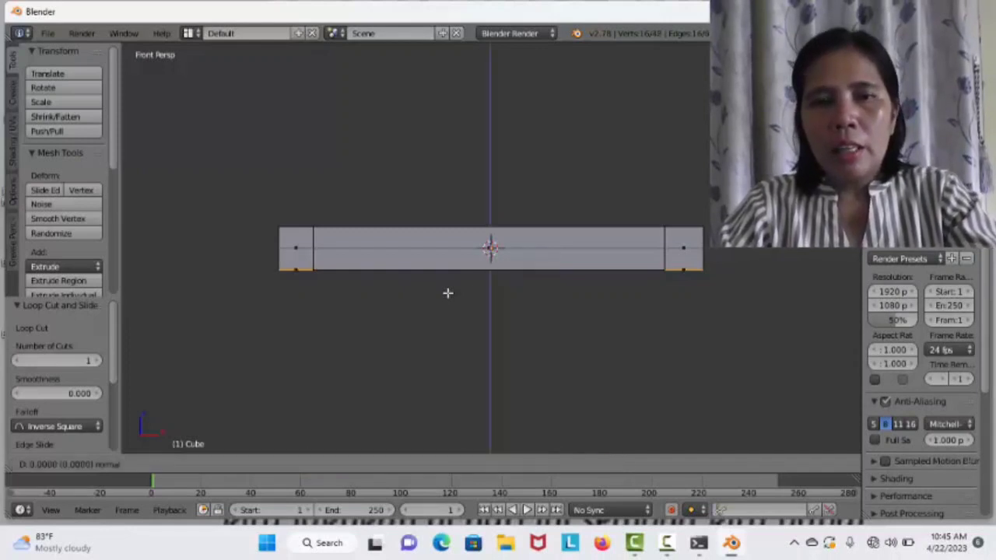
left_click(471, 413)
scroll(470, 405, "down", 2)
middle_click_drag(470, 405, 734, 405)
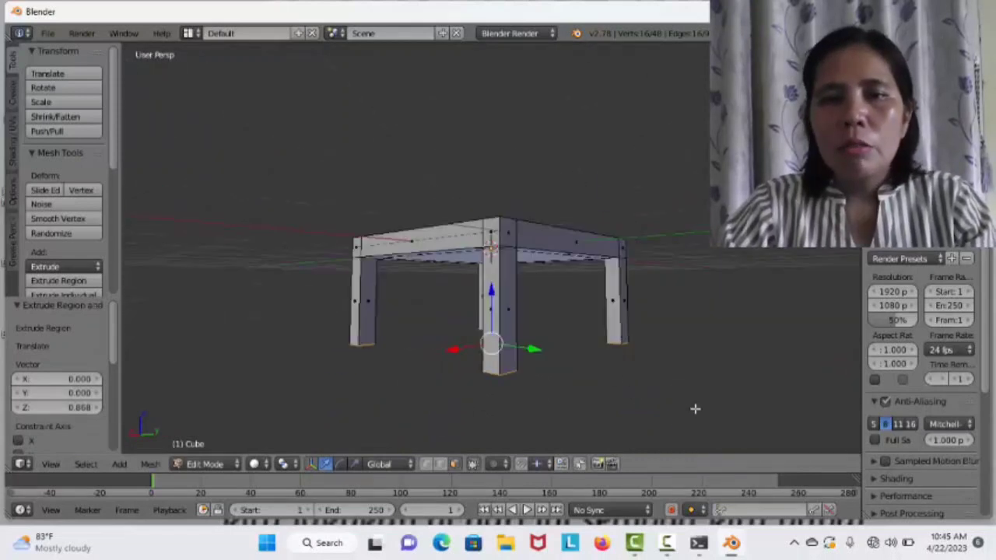
middle_click_drag(547, 338, 349, 382)
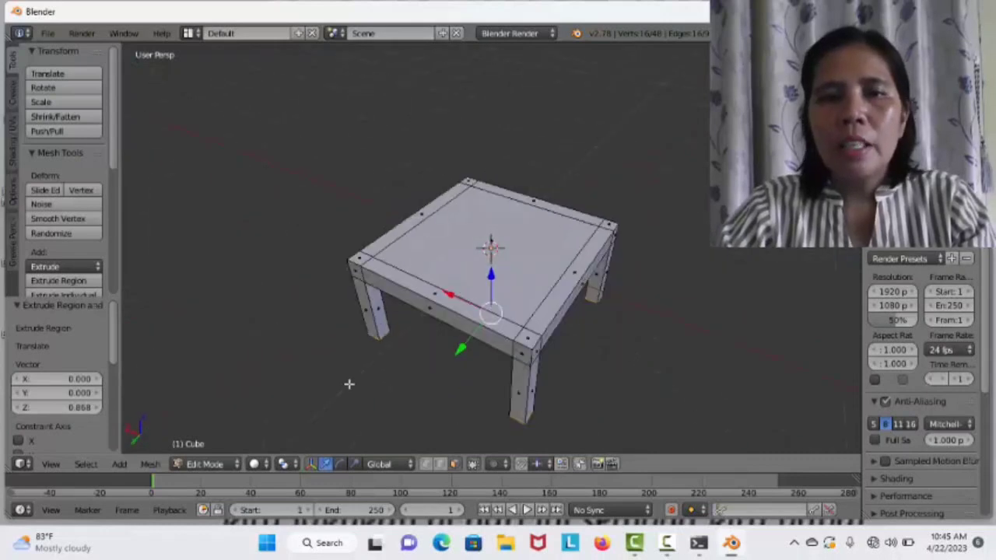
- Return the table from Edit Mode to Object Mode
left_click(217, 465)
left_click(215, 436)
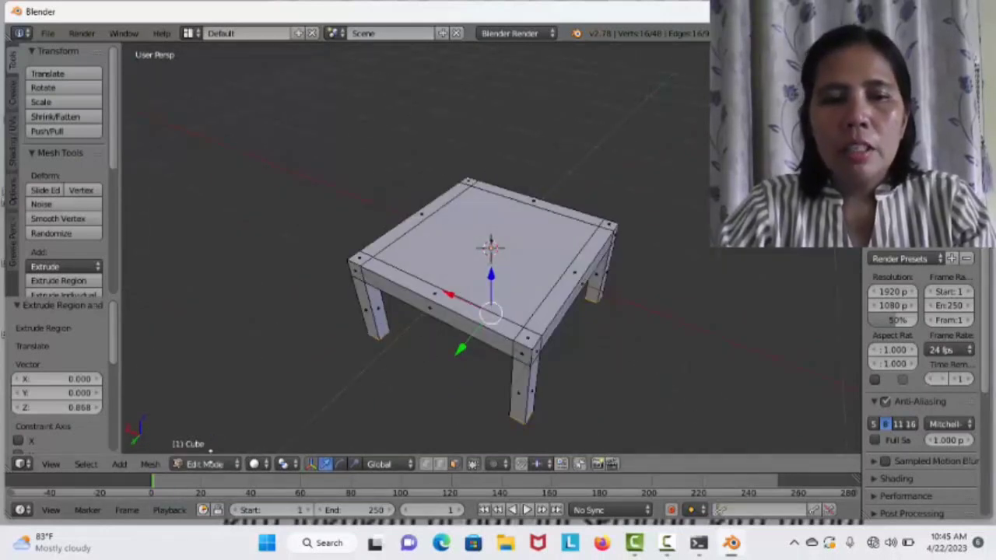
left_click(222, 465)
left_click(224, 447)
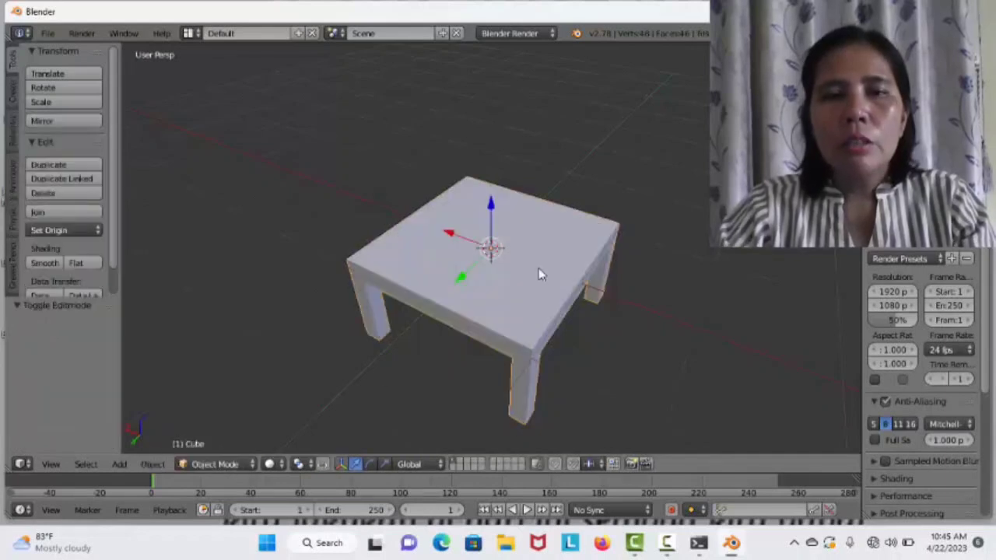
- Move the table about 3.65 units along the X axis, away from the origin
middle_click_drag(543, 302, 585, 304)
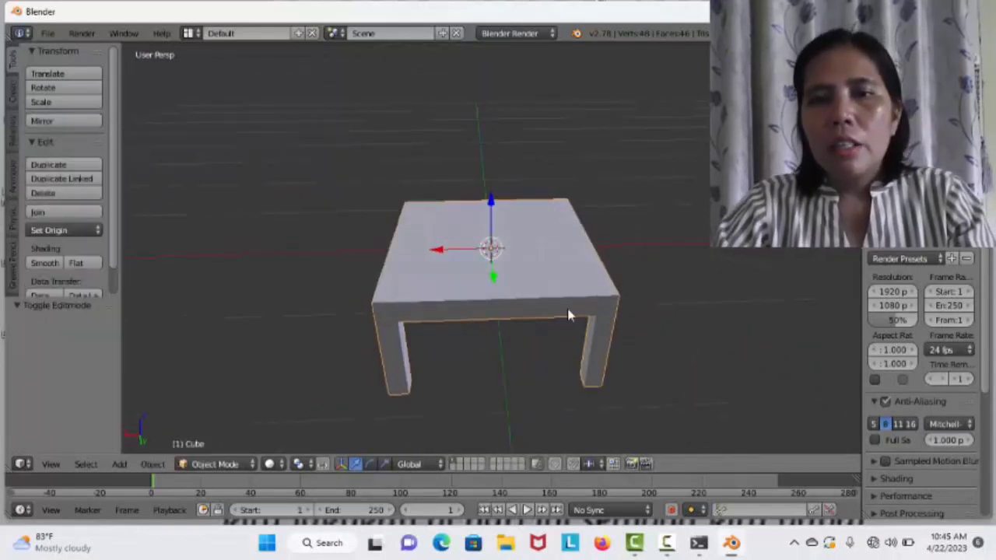
key("g")
key("x")
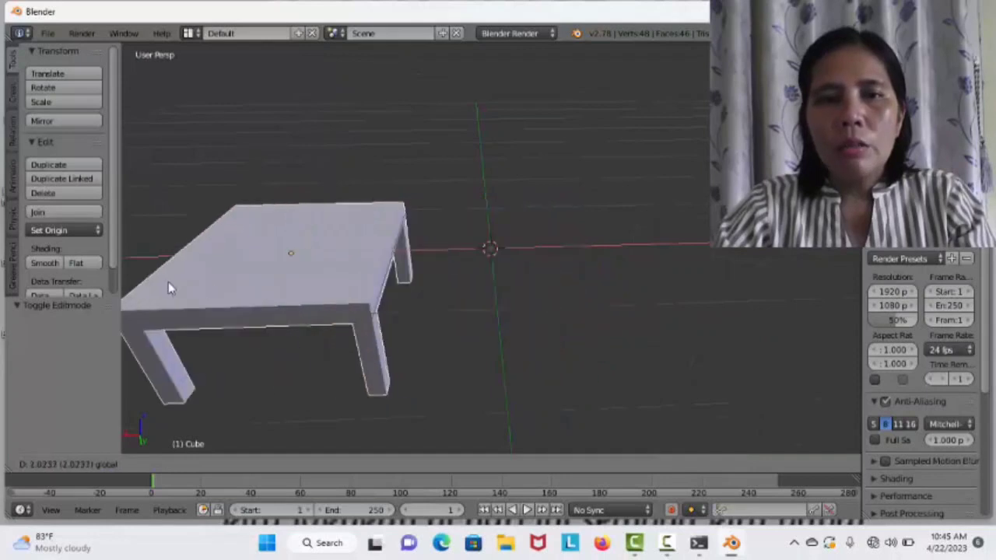
left_click(814, 322)
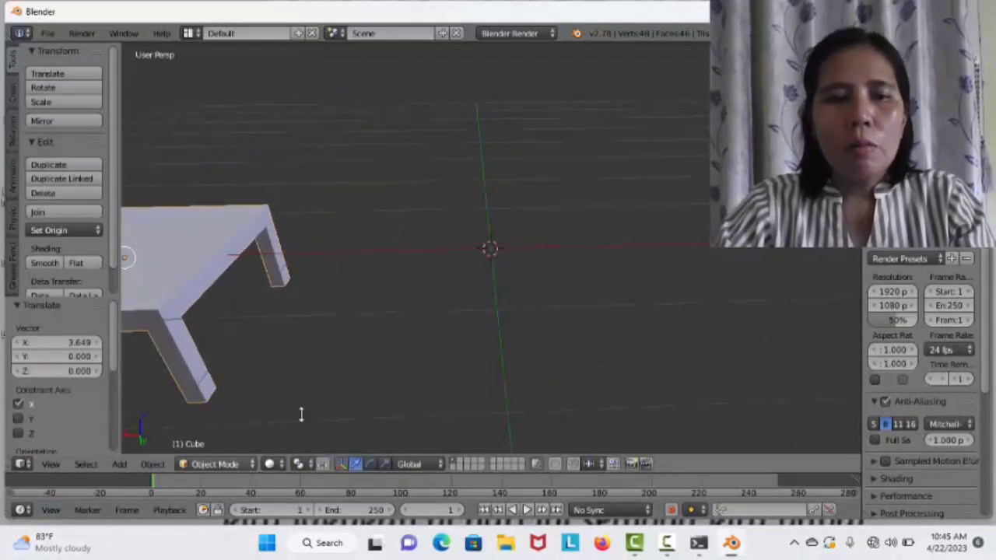
- Place the 3D cursor near the origin beside the table and add a new mesh cube there
left_click(460, 319)
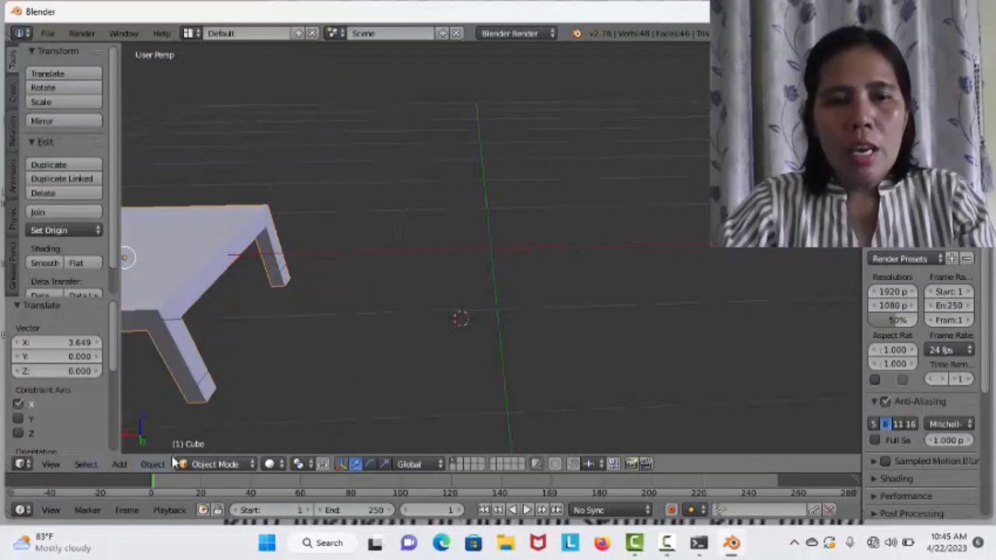
left_click(117, 466)
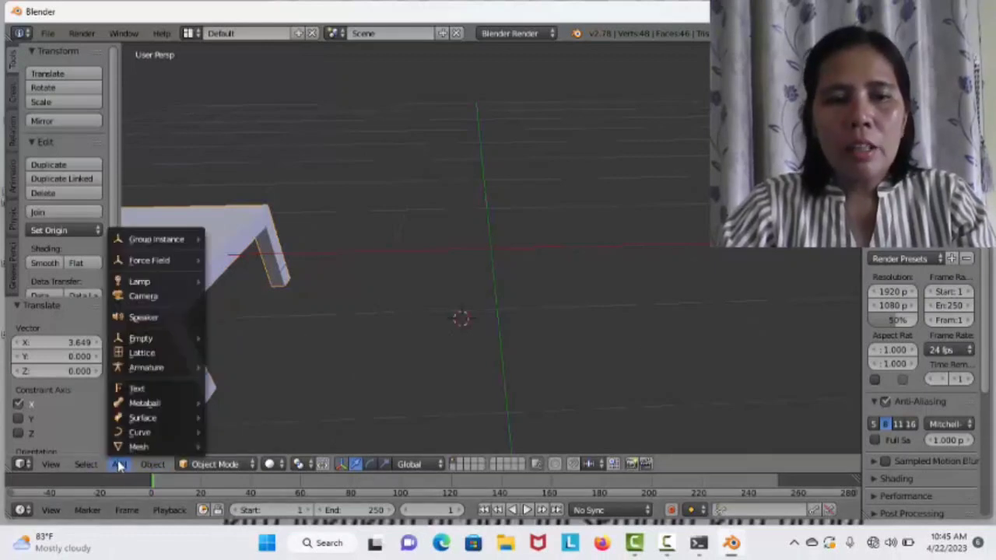
mouse_move(136, 446)
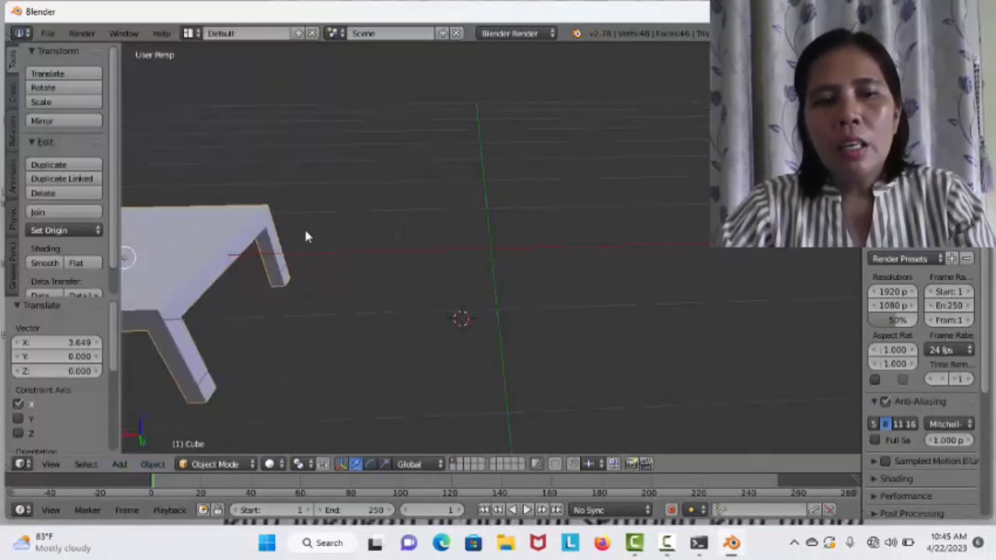
left_click(117, 466)
mouse_move(137, 448)
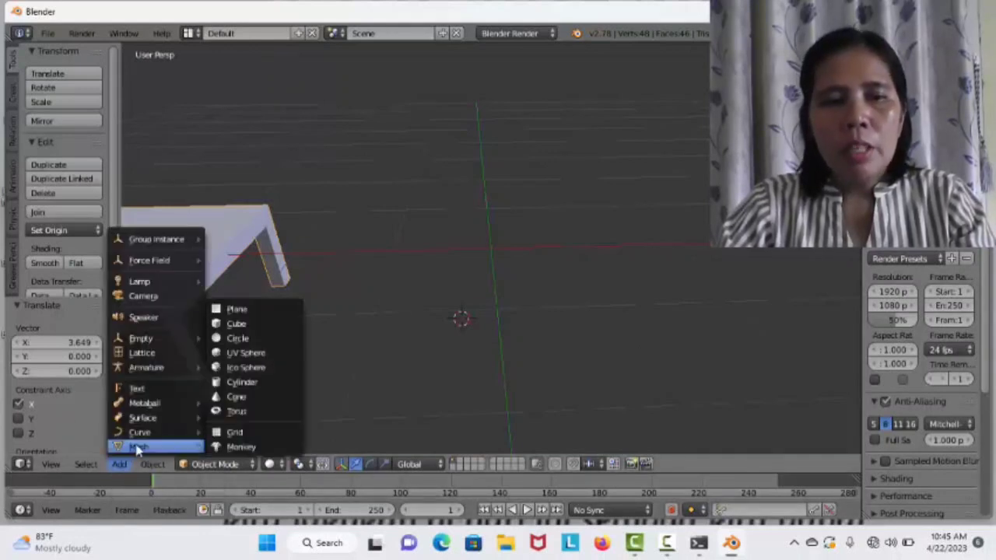
left_click(257, 324)
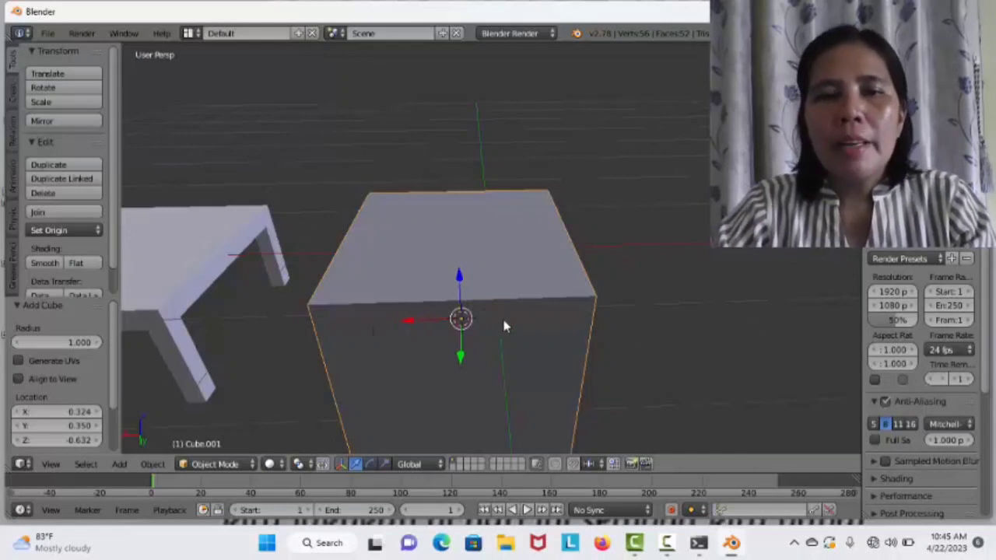
- Scale the new cube up uniformly by about 1.75
scroll(504, 327, "down", 1)
middle_click_drag(481, 325, 462, 343)
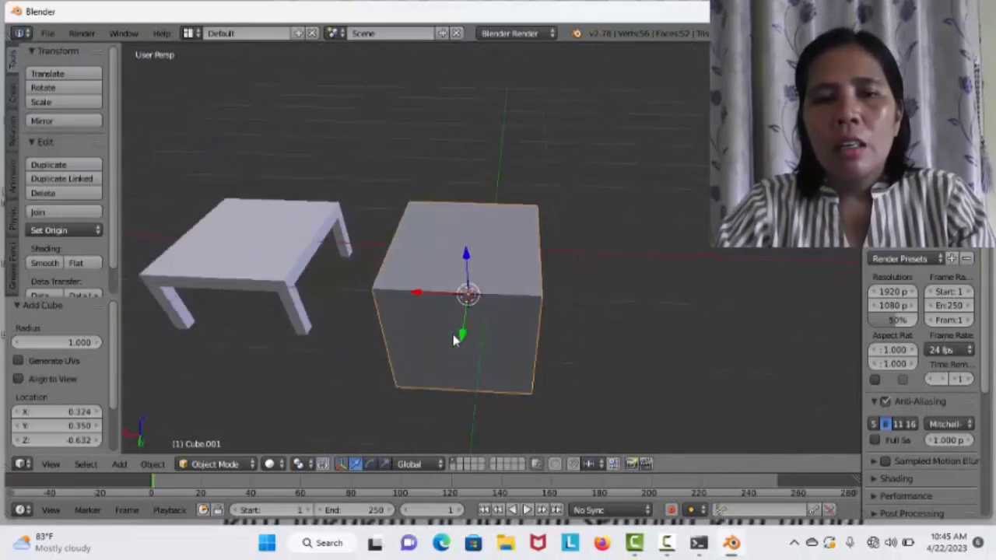
scroll(455, 340, "up", 1)
scroll(451, 335, "down", 2)
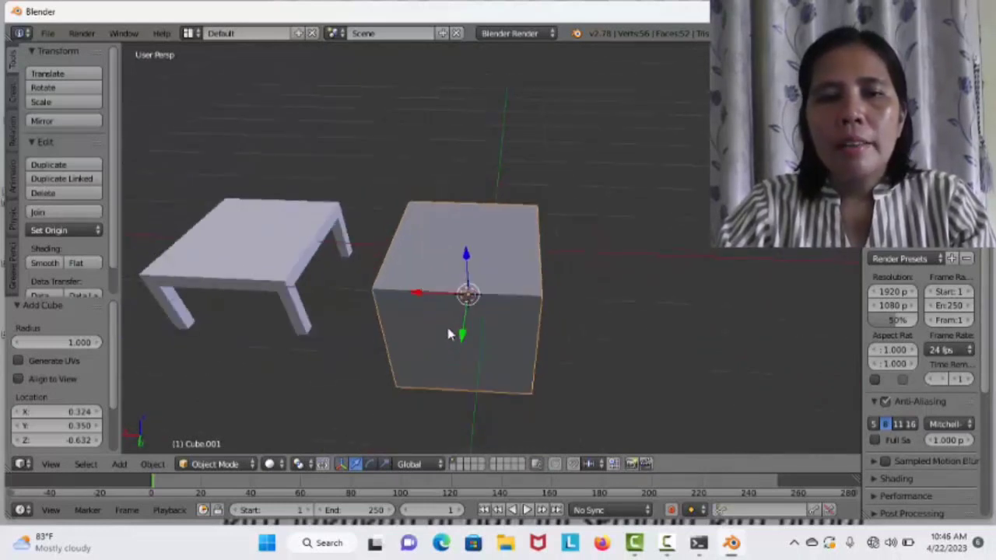
middle_click_drag(367, 356, 372, 335)
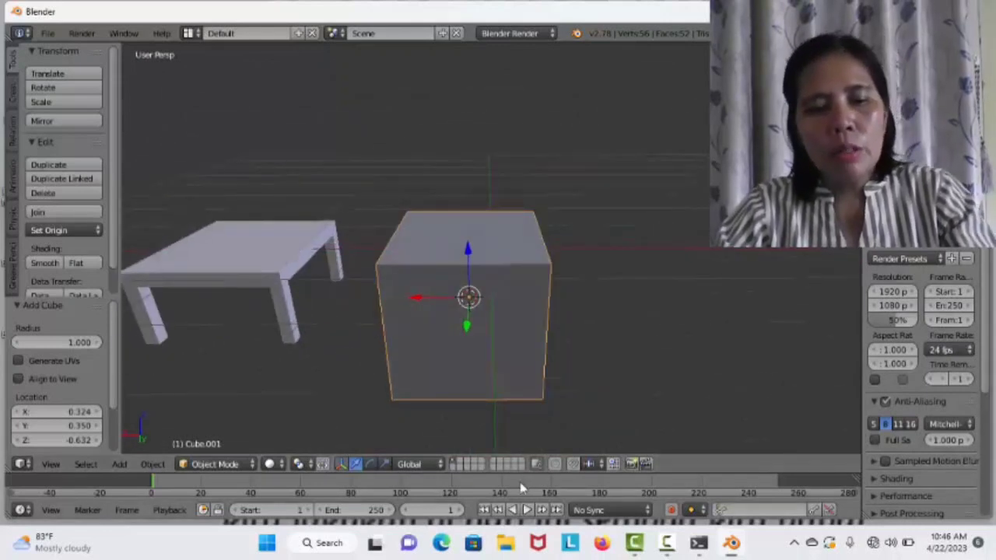
key("s")
key("s")
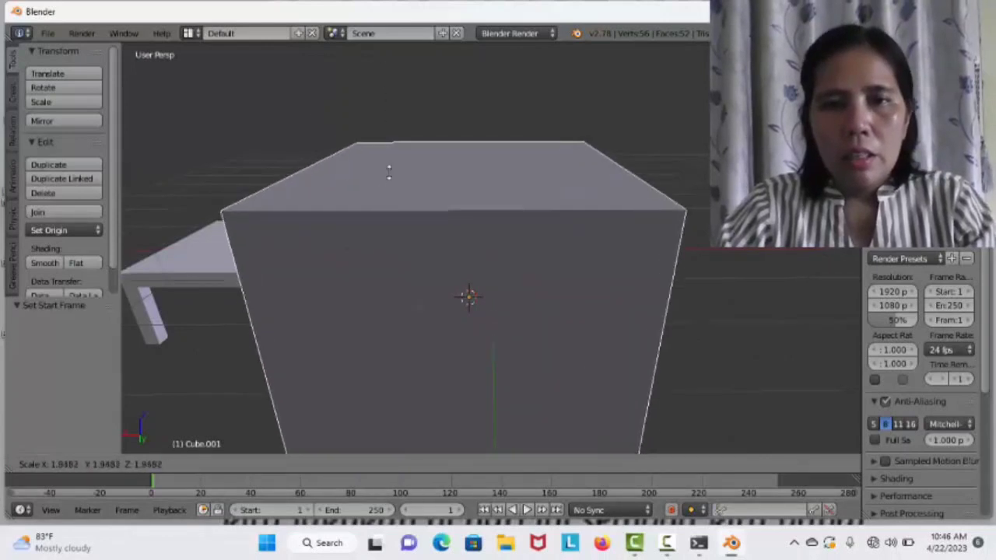
left_click(385, 200)
scroll(409, 209, "down", 5)
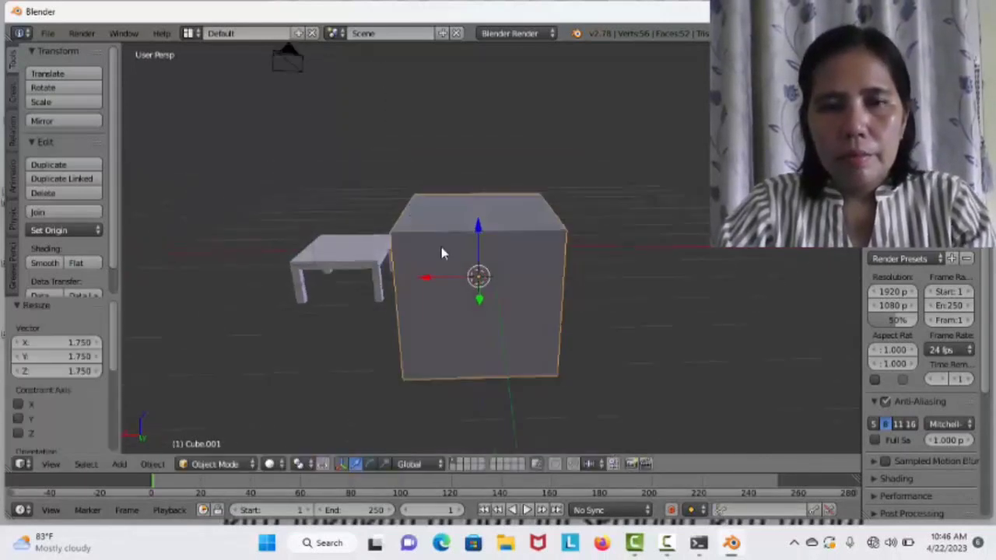
- Reduce the new cube's height by scaling along Z by about 0.70 and again by about 0.58
middle_click_drag(427, 276, 433, 247)
key("s")
key("z")
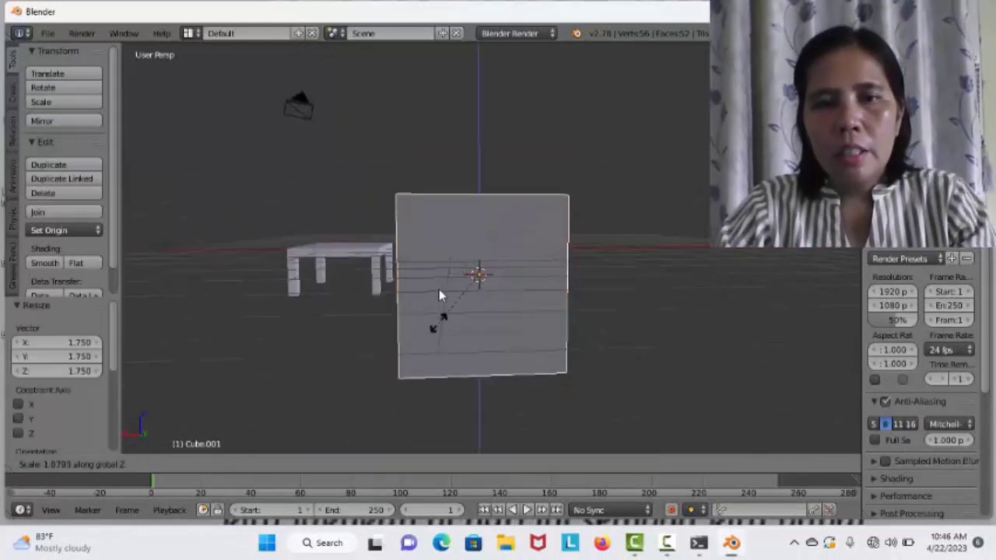
left_click(436, 250)
key("s")
key("z")
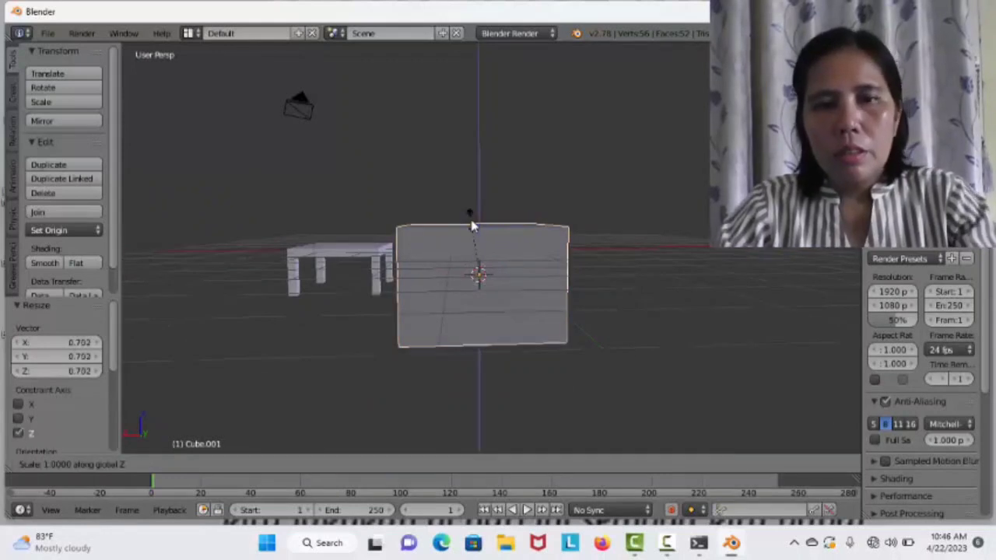
left_click(447, 286)
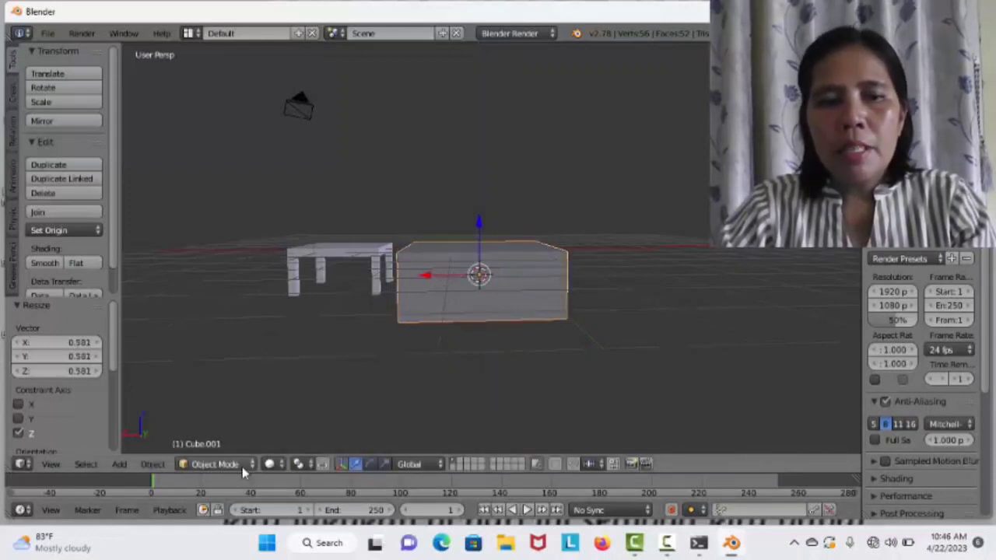
- Scale the new cube along Z by about -0.49, and readjust its height with another Z scaling
key("s")
key("z")
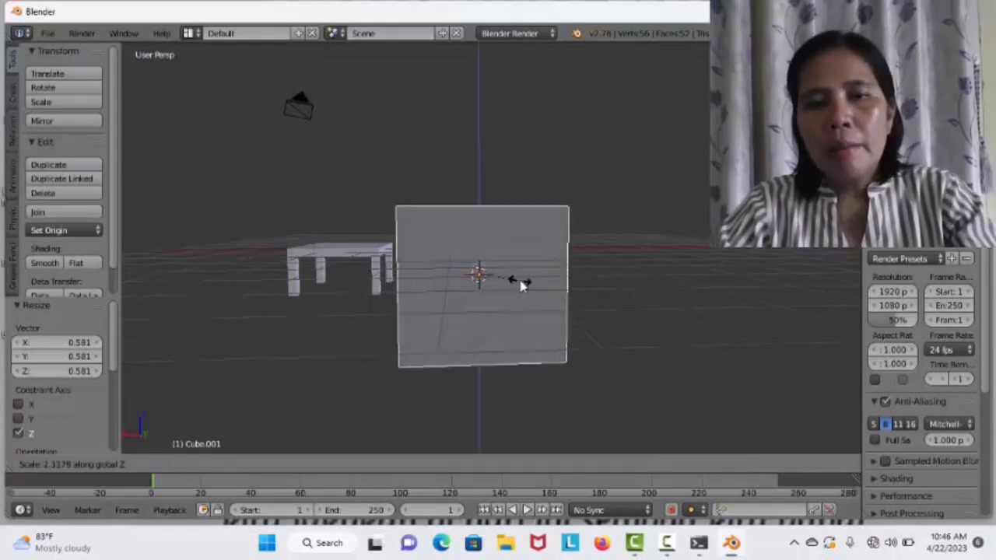
left_click(475, 285)
key("s")
key("z")
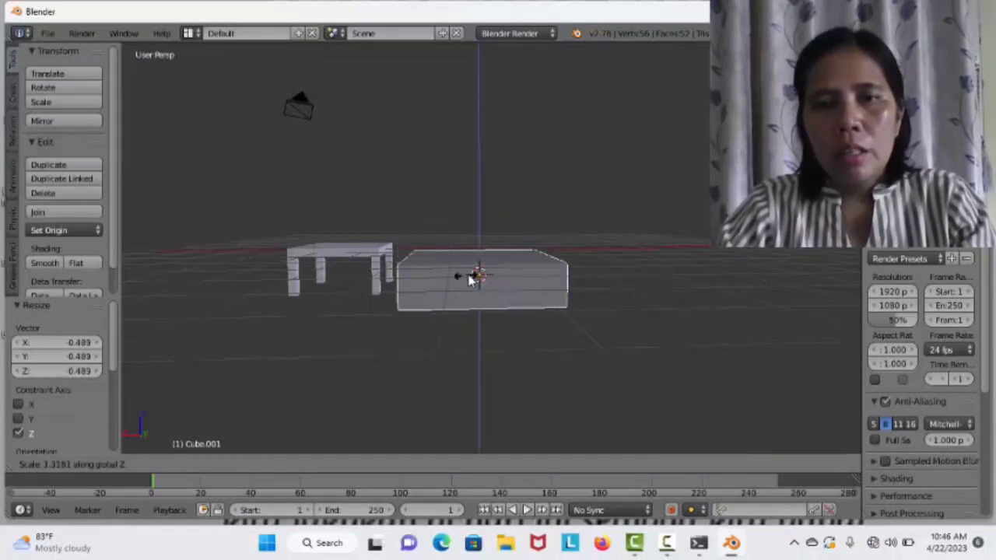
left_click(458, 281)
- Flatten the new cube into a thin slab by scaling along Z by about 0.51 and again by about 0.61
scroll(435, 317, "down", 1)
middle_click_drag(435, 310, 416, 302)
key("s")
key("z")
left_click(448, 256)
key("s")
key("z")
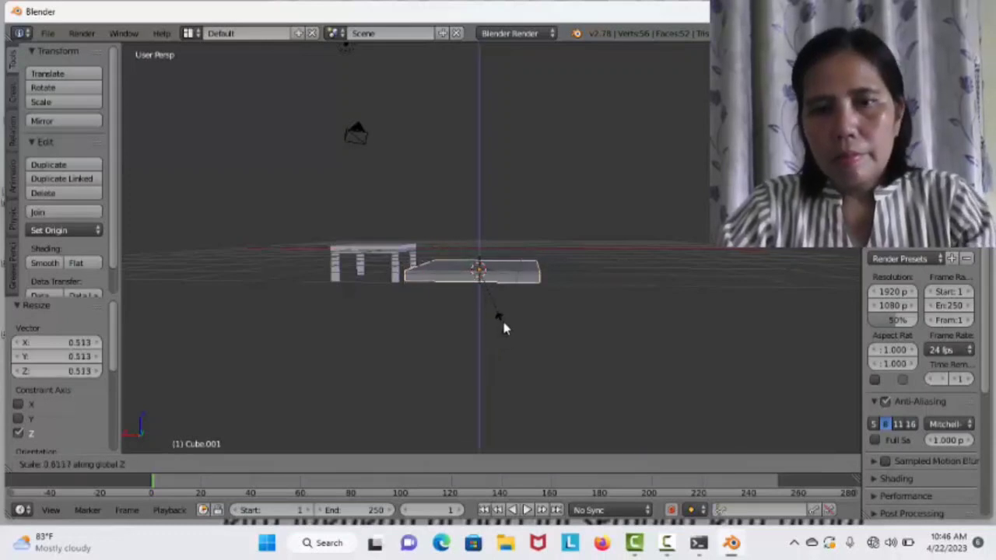
left_click(506, 324)
- Move the new slab about -3.03 units along X, away from the table
middle_click_drag(528, 325, 470, 301)
left_click_drag(449, 261, 529, 315)
middle_click_drag(569, 347, 544, 374)
- Show the new slab and the table together in the Front view
left_click(51, 464)
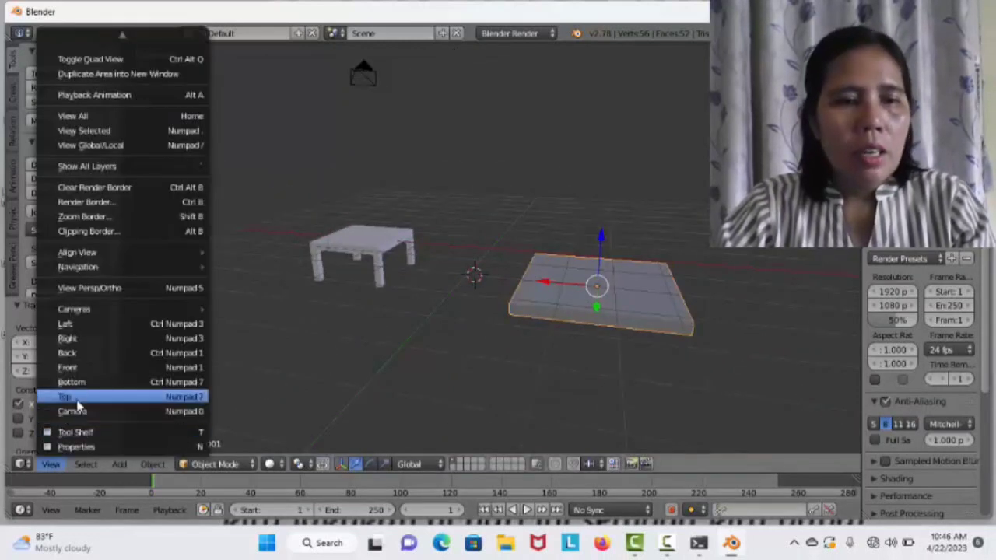
left_click(113, 367)
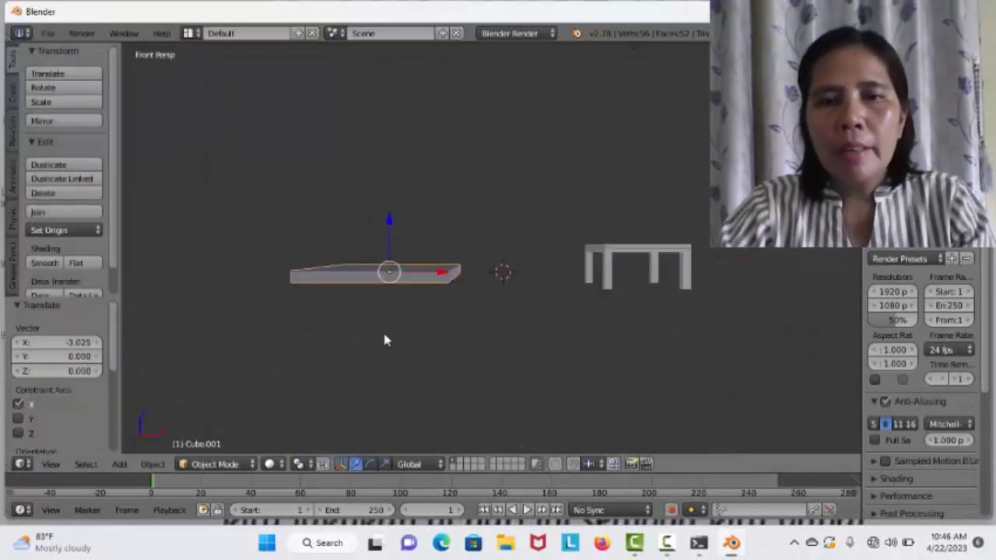
scroll(381, 332, "up", 1)
scroll(378, 331, "down", 3)
scroll(378, 331, "up", 3)
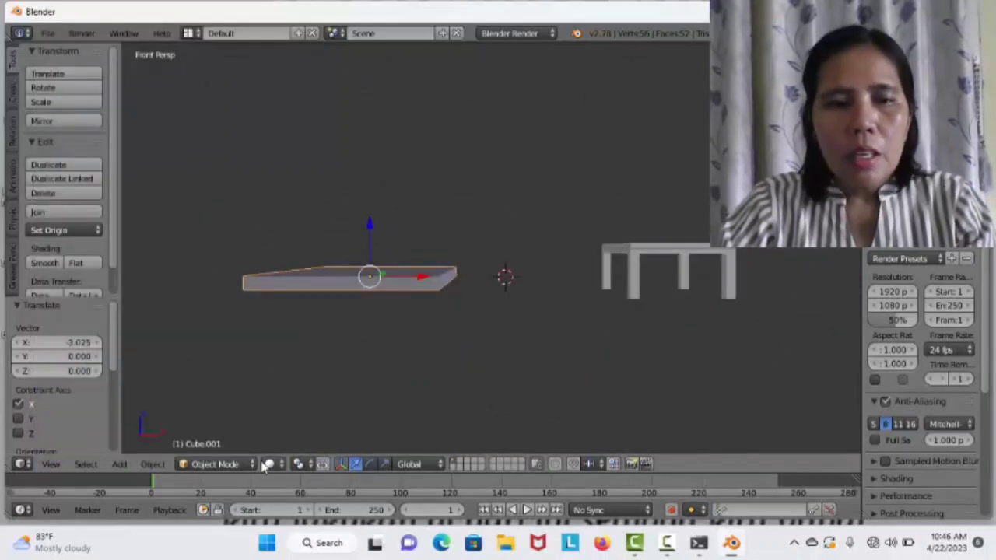
- Switch the new slab to Edit Mode and show its underside in the Bottom view
middle_click_drag(218, 491, 230, 491)
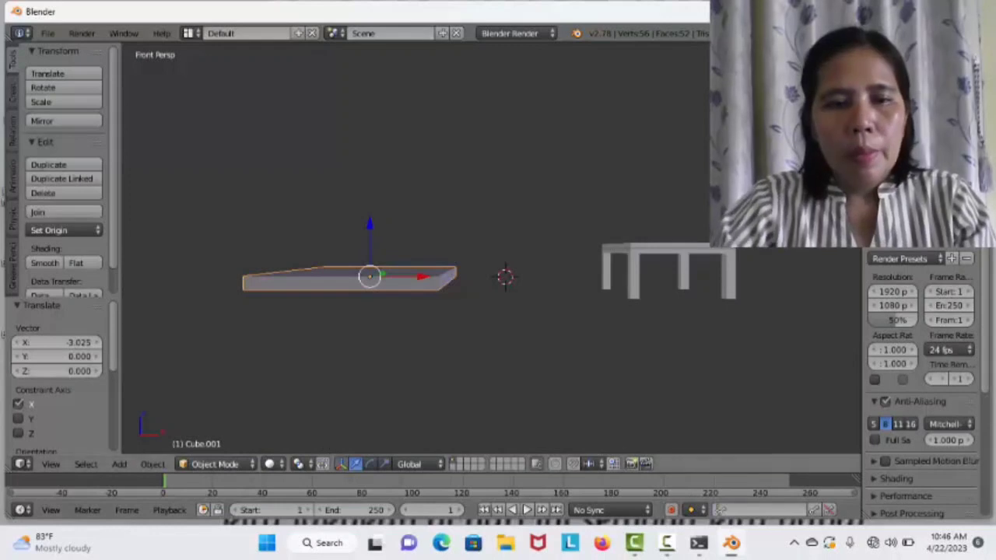
left_click(195, 479)
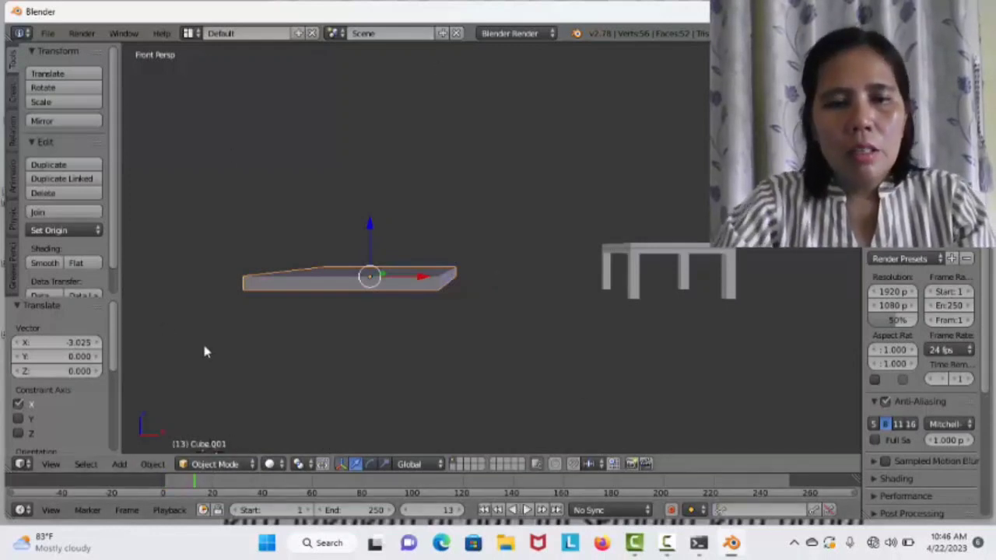
left_click(240, 466)
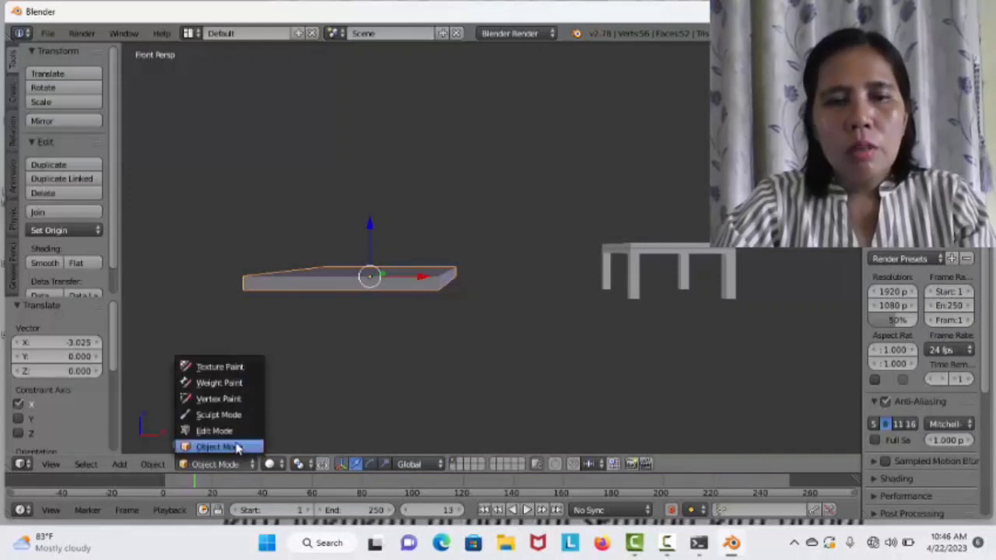
left_click(238, 430)
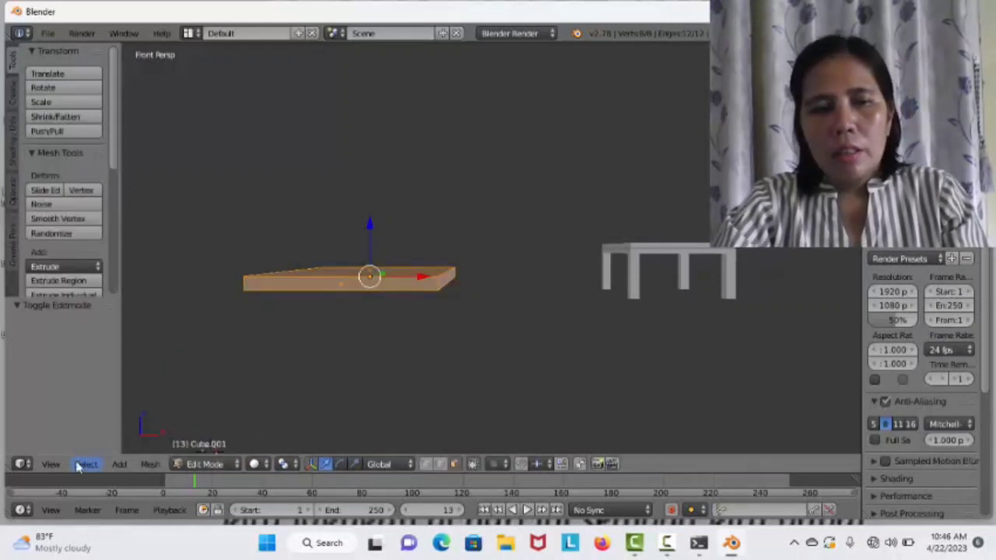
left_click(52, 465)
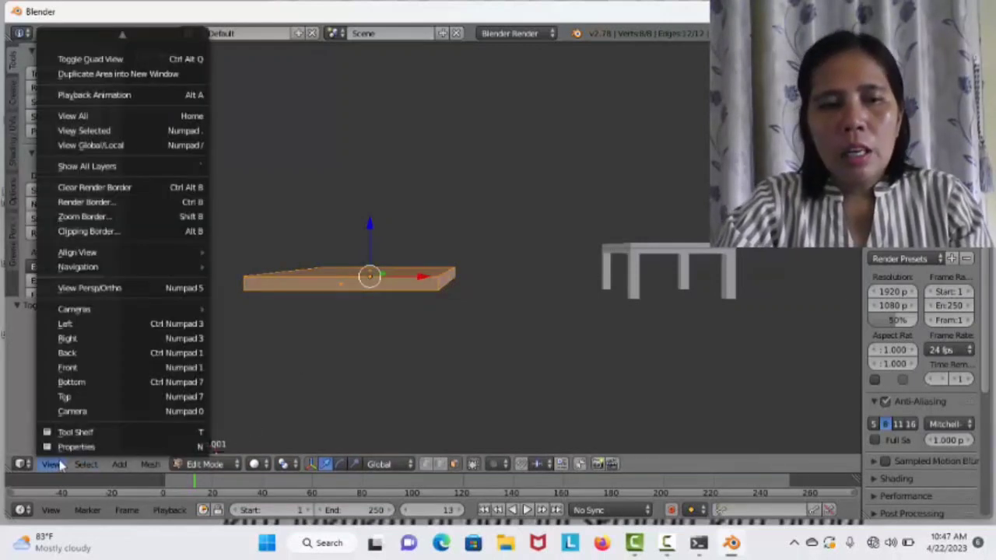
left_click(76, 386)
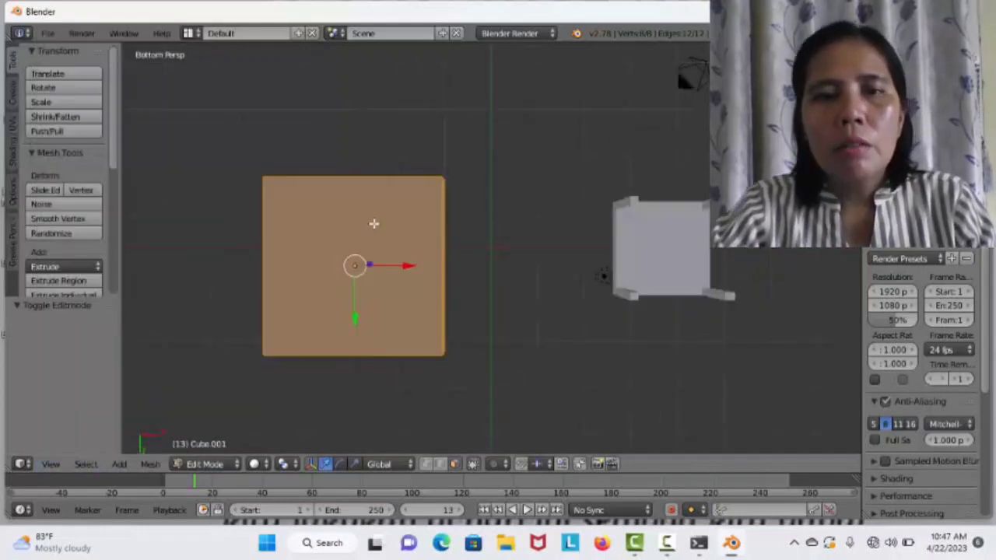
scroll(373, 241, "up", 2)
scroll(444, 388, "down", 2)
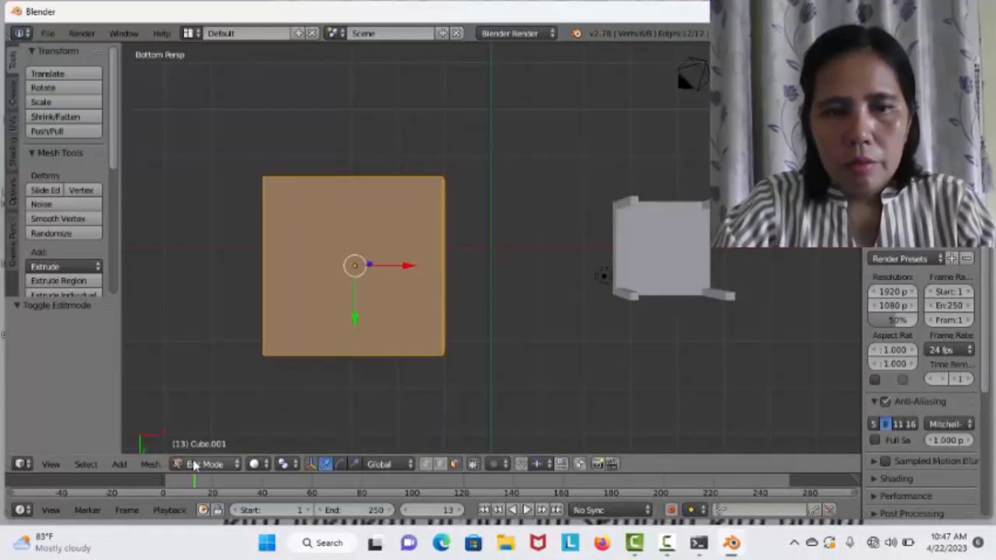
- Return to Object Mode and move the slab about 2.04 units along X, closer to the table
left_click(201, 464)
left_click(200, 447)
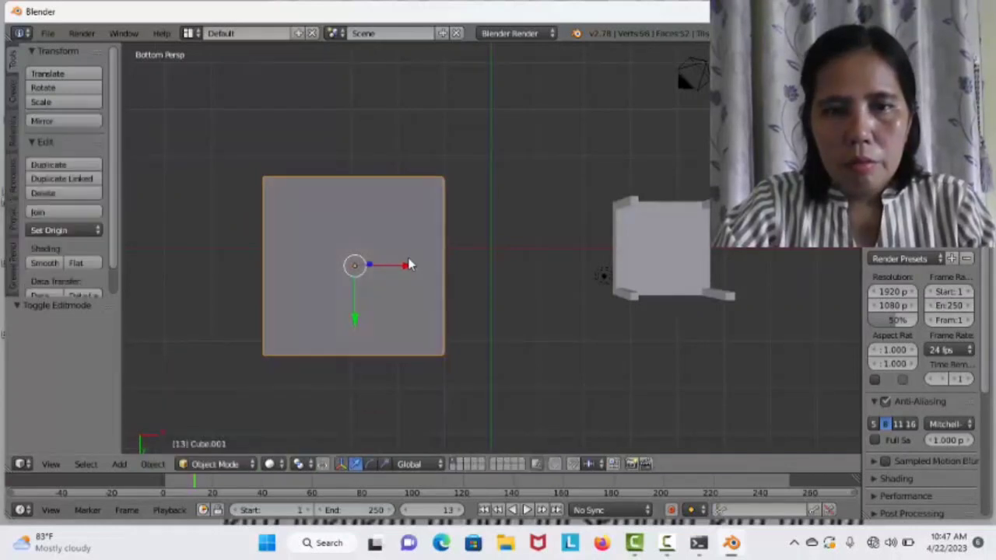
left_click_drag(405, 270, 507, 278)
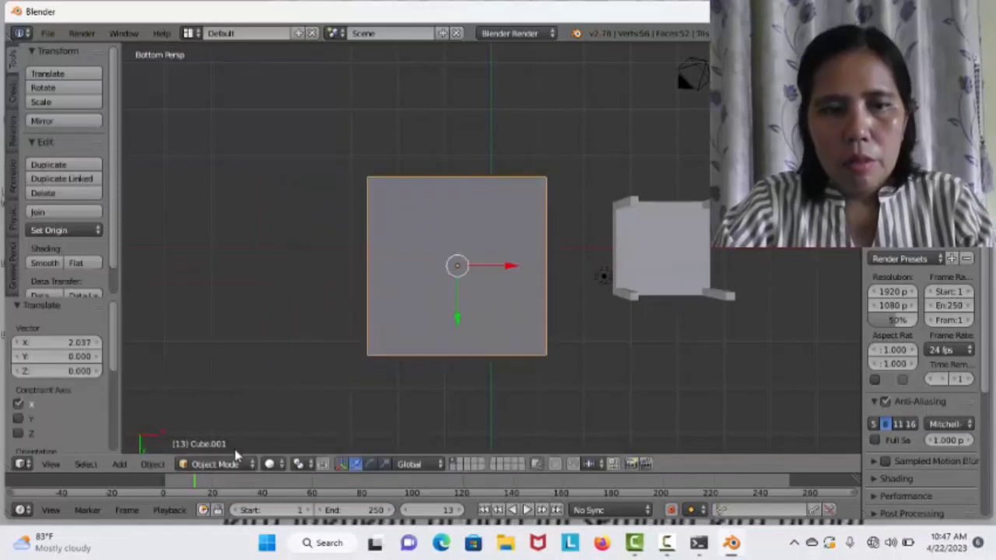
- In Edit Mode, add two loop cuts running along Y, slid about -0.81 and 0.80 towards the slab's opposite X edges
left_click(232, 465)
left_click(218, 430)
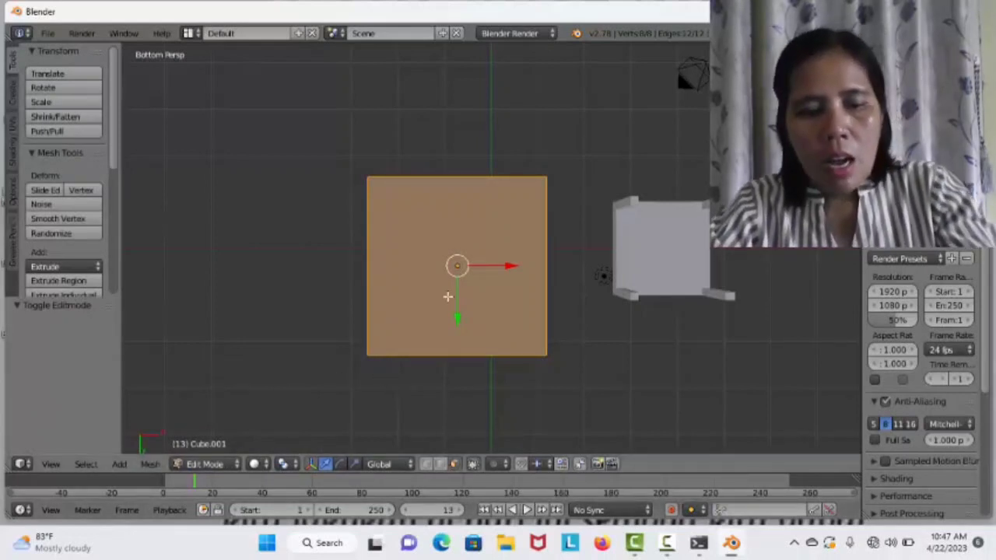
key("ctrl+r")
left_click(465, 193)
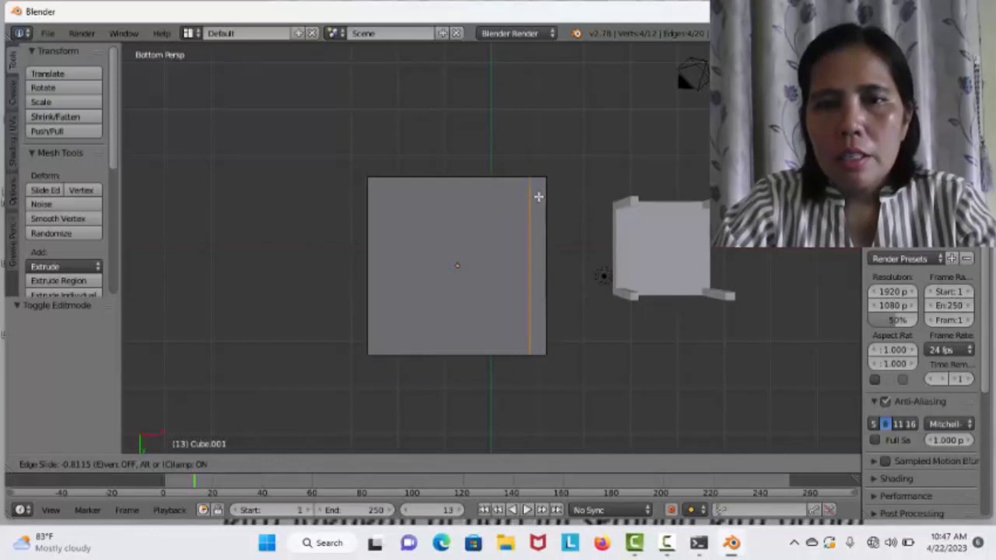
left_click(539, 196)
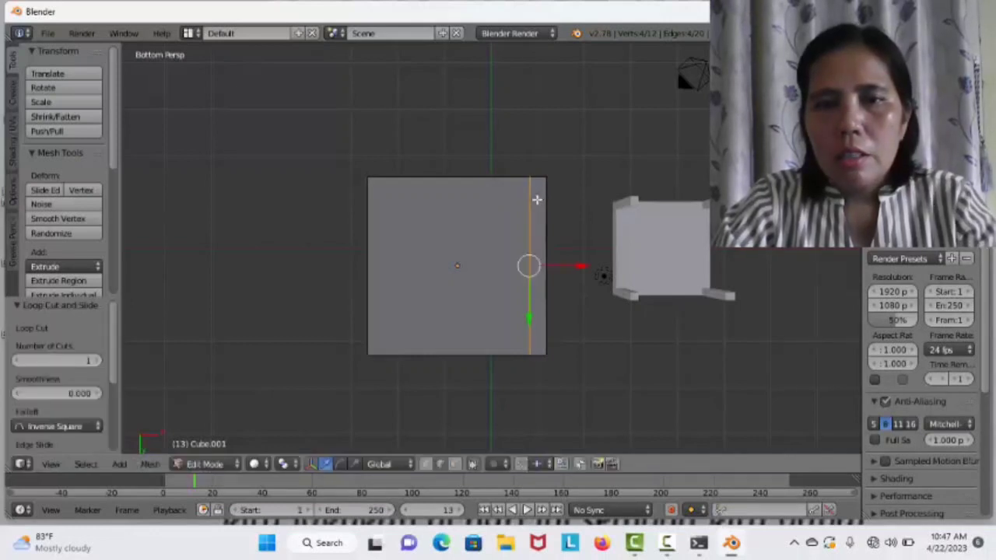
key("ctrl+r")
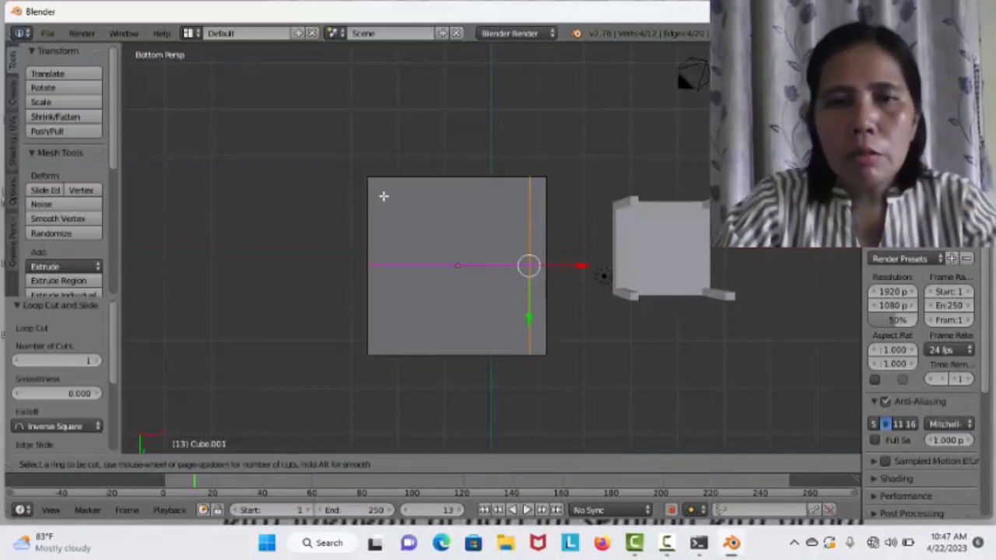
left_click(390, 174)
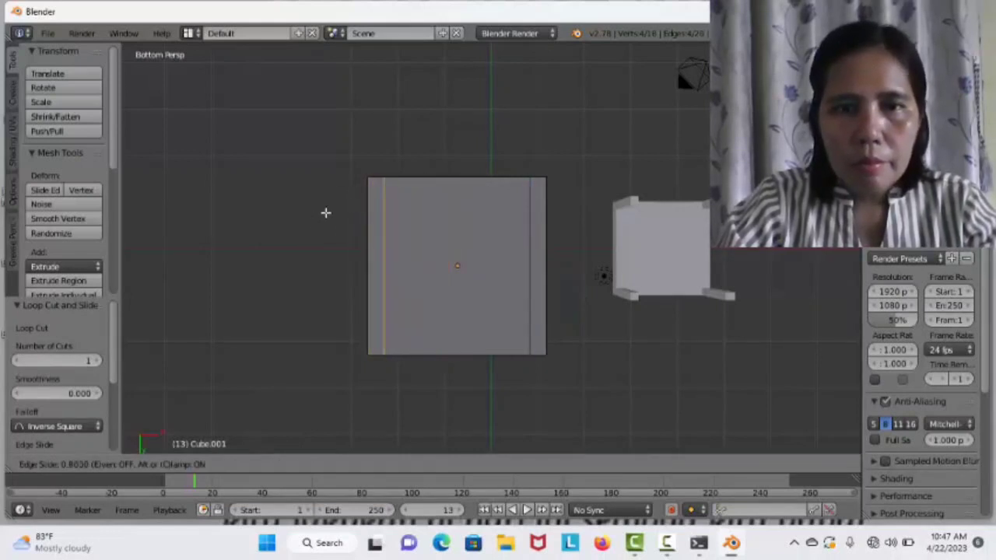
left_click(325, 213)
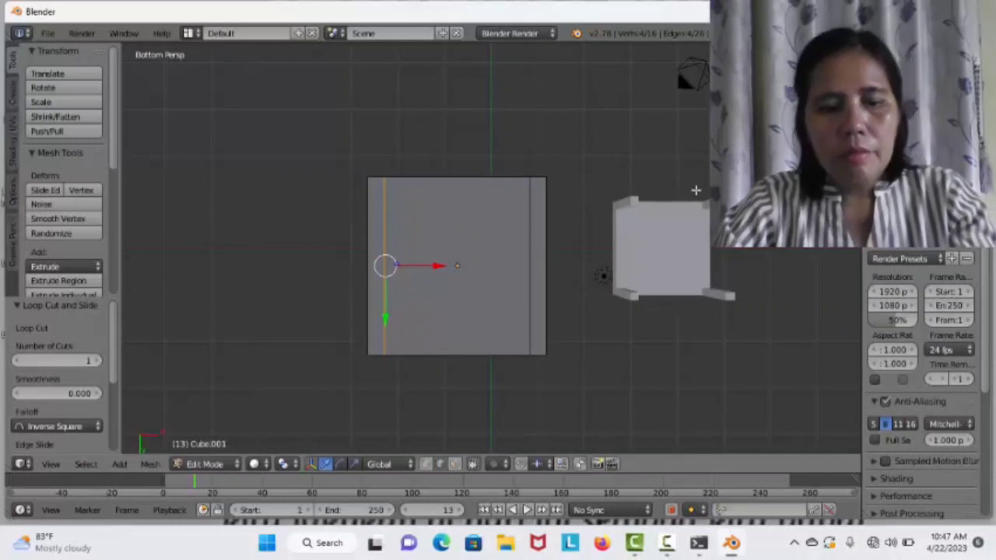
- Add a loop cut running along X, slid about 0.82 towards the slab's negative Y edge
key("ctrl+r")
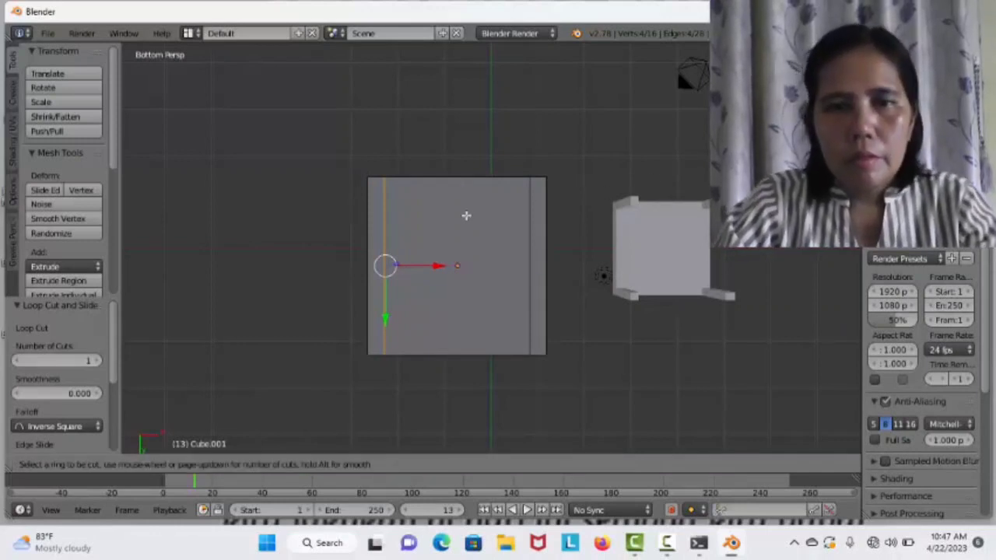
left_click(372, 246)
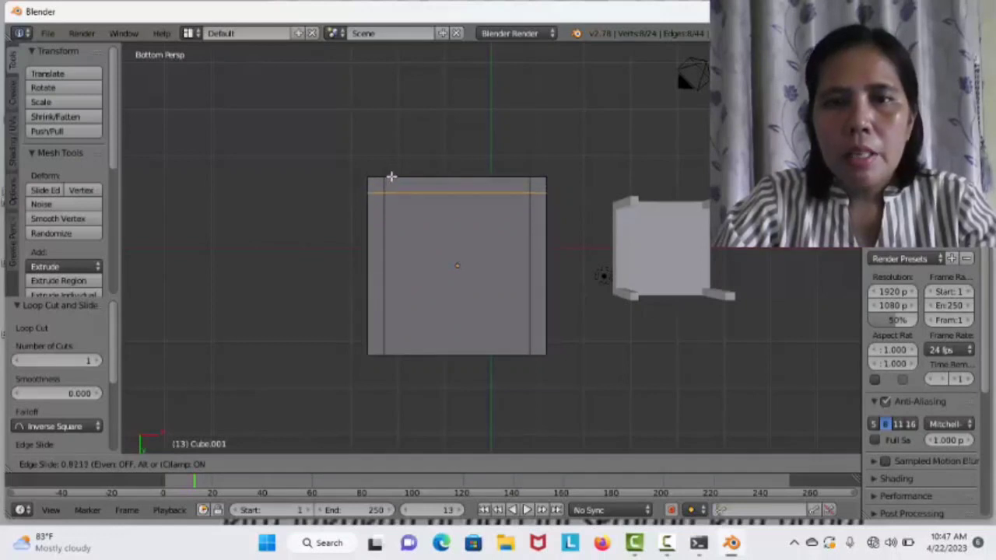
left_click(410, 189)
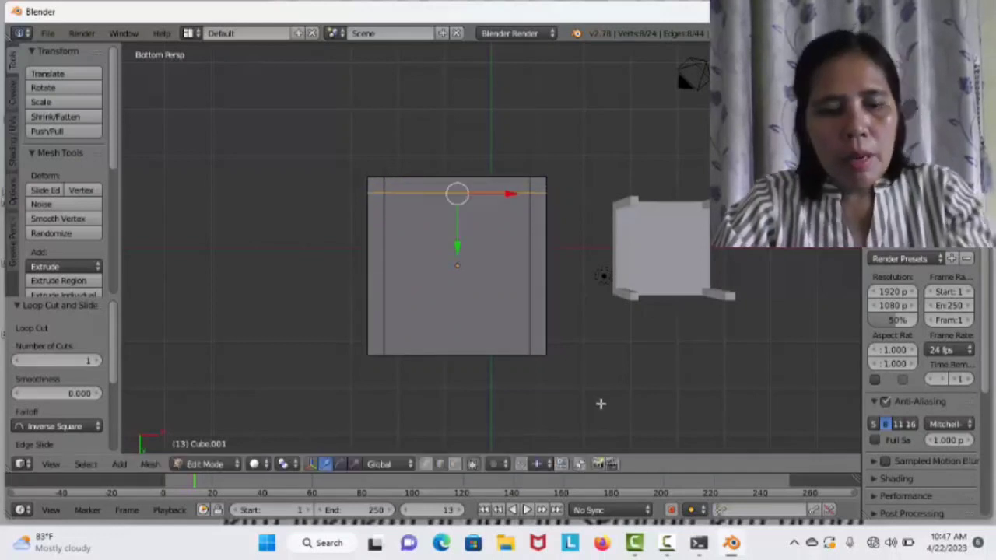
key("ctrl+s")
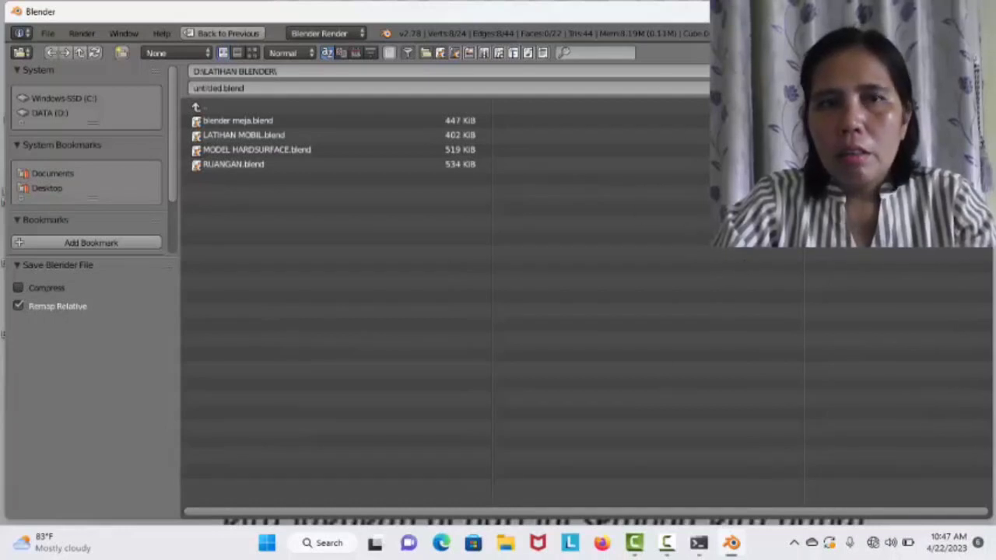
left_click(47, 35)
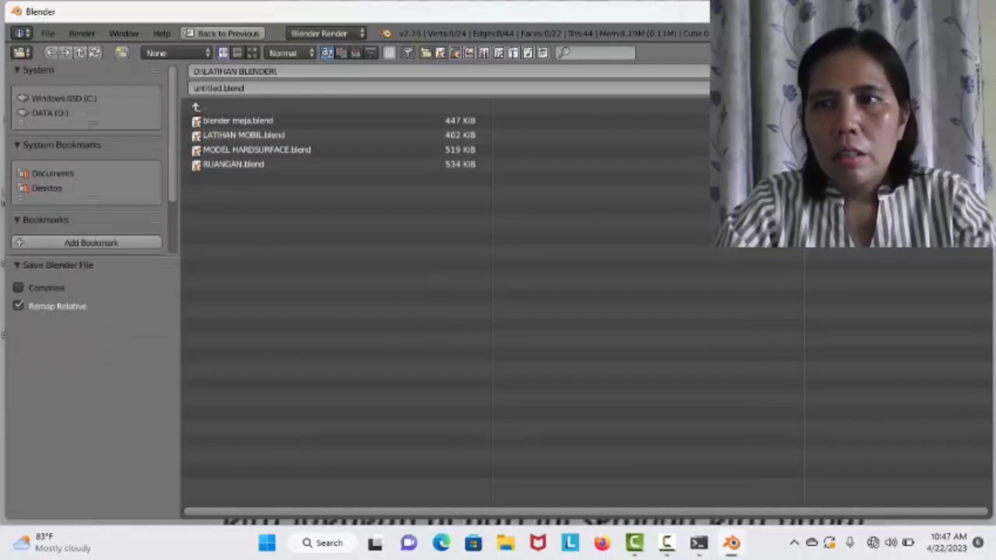
key("Escape")
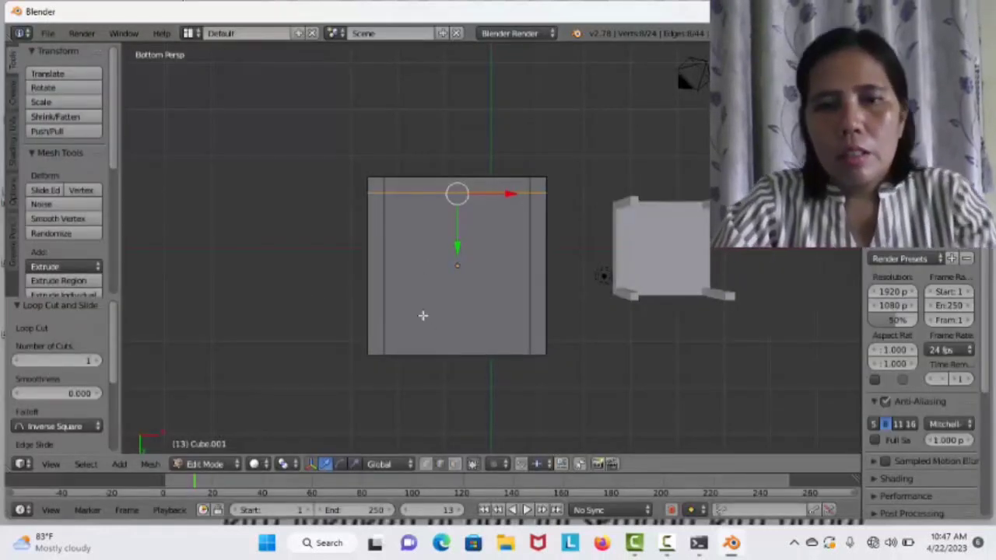
- Add a matching loop cut running along X, slid about -0.80 towards the slab's positive Y edge
key("ctrl+r")
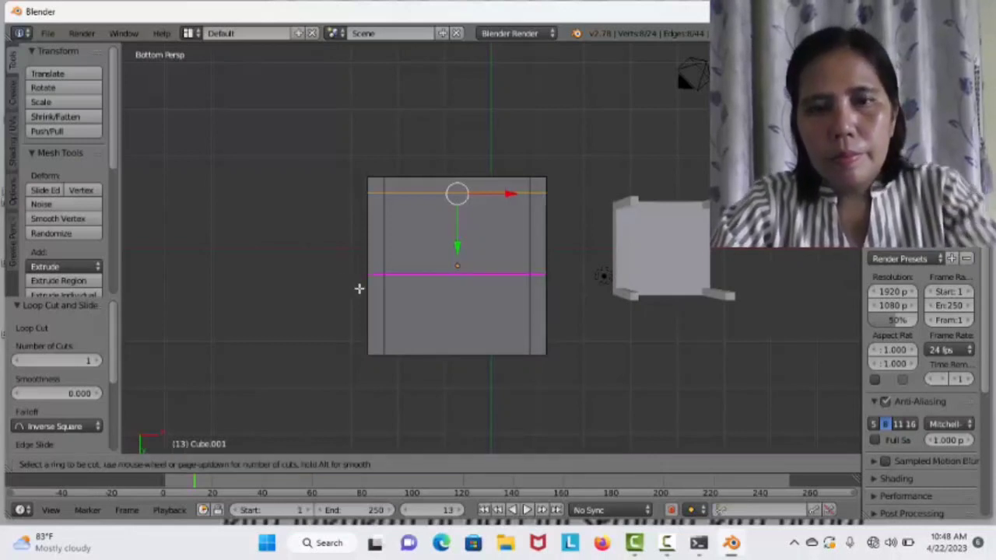
left_click(360, 287)
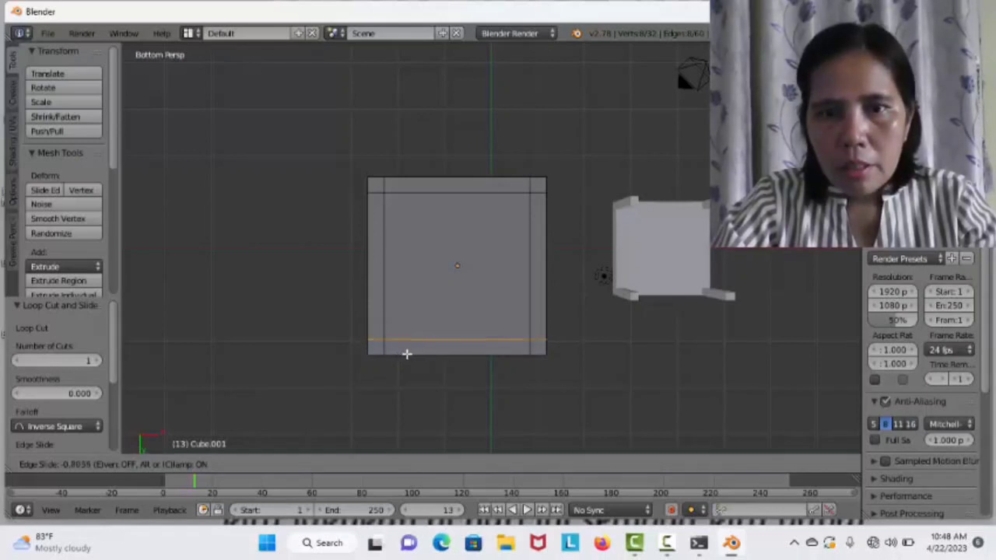
left_click(410, 354)
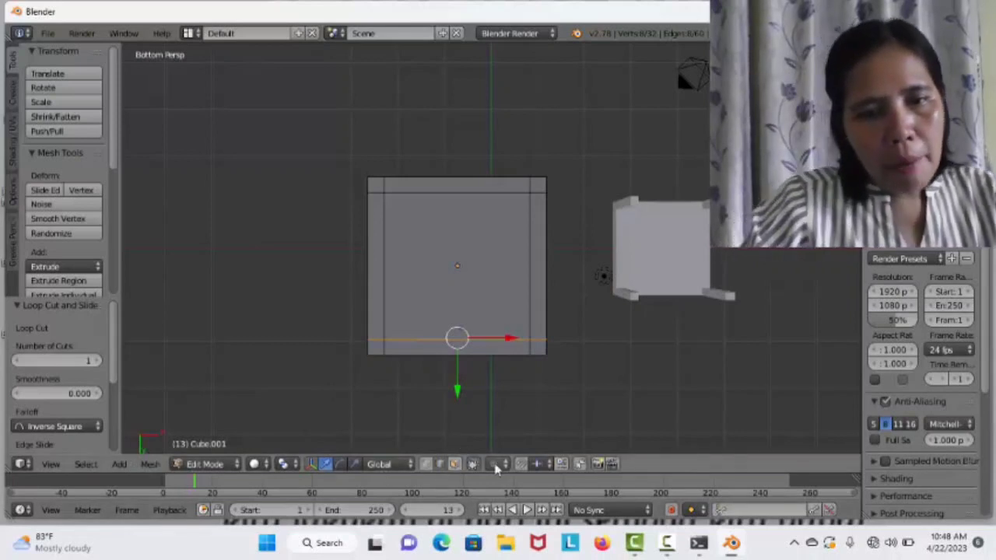
- Extrude the four corner faces on the slab's underside downward by about 2.87 units to form legs, working in the Front view
left_click(455, 465)
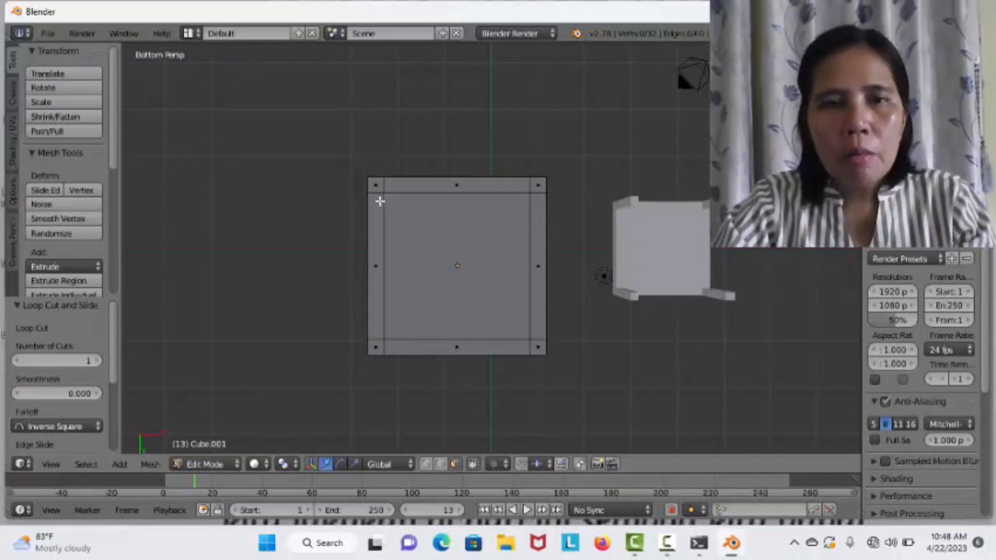
right_click(374, 182)
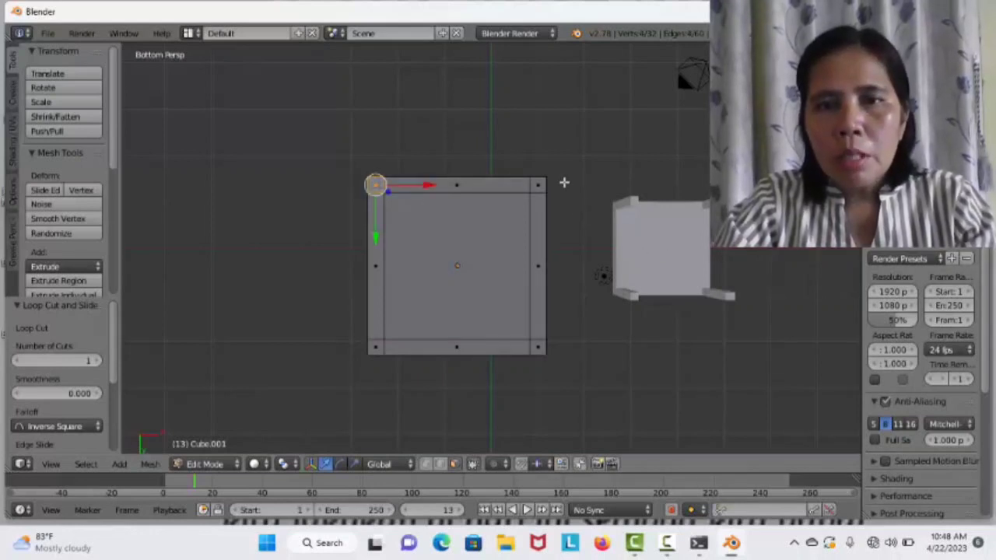
right_click(533, 184, "shift")
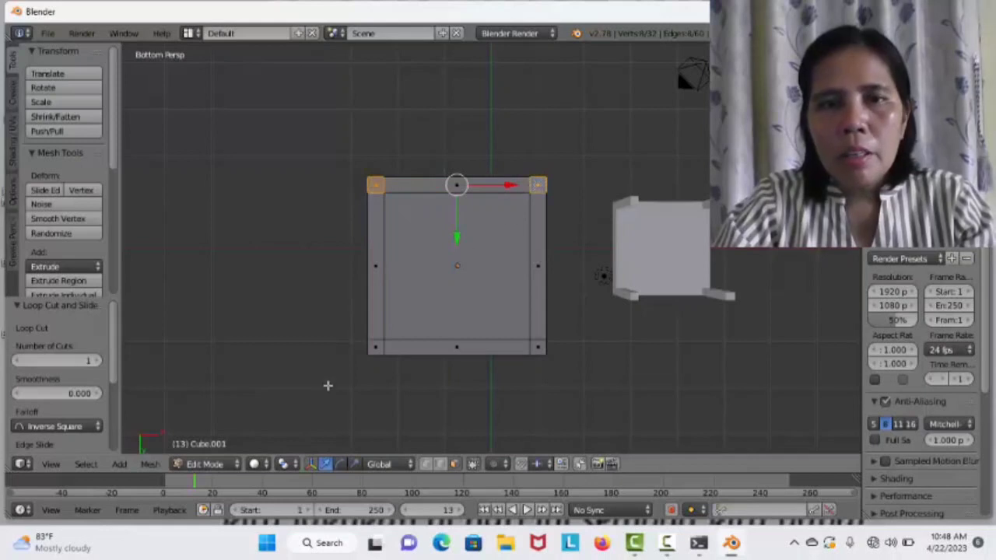
right_click(374, 348, "shift")
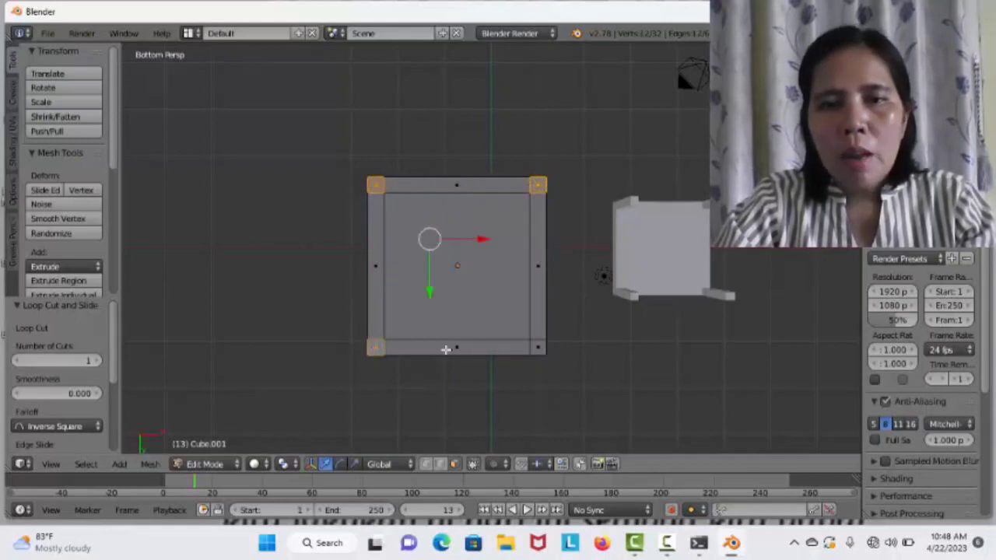
right_click(538, 349, "shift")
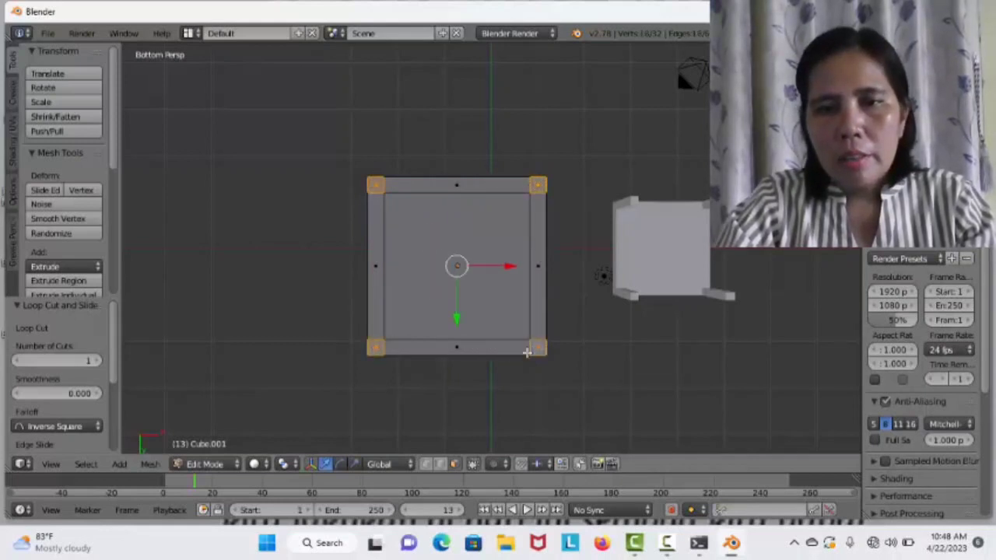
left_click(63, 464)
left_click(95, 369)
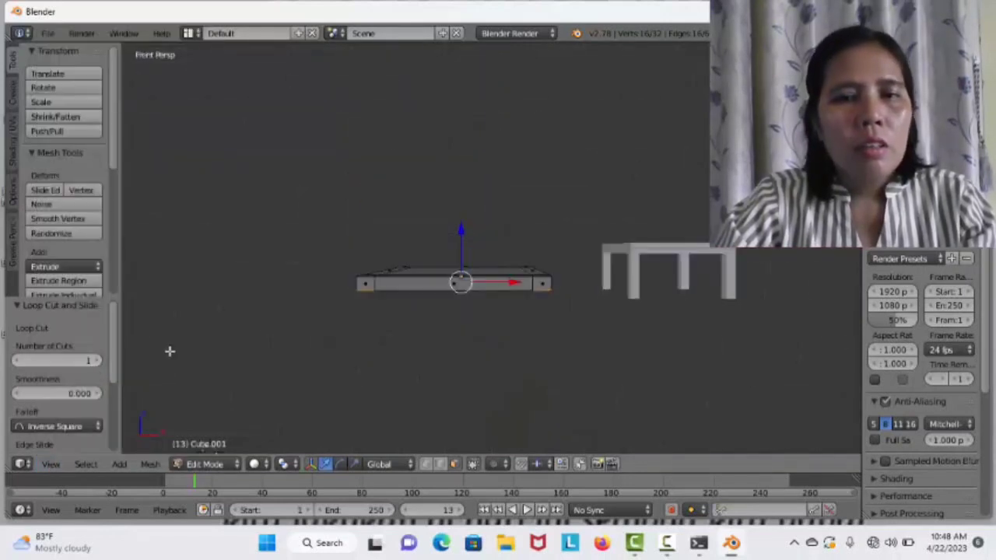
key("e")
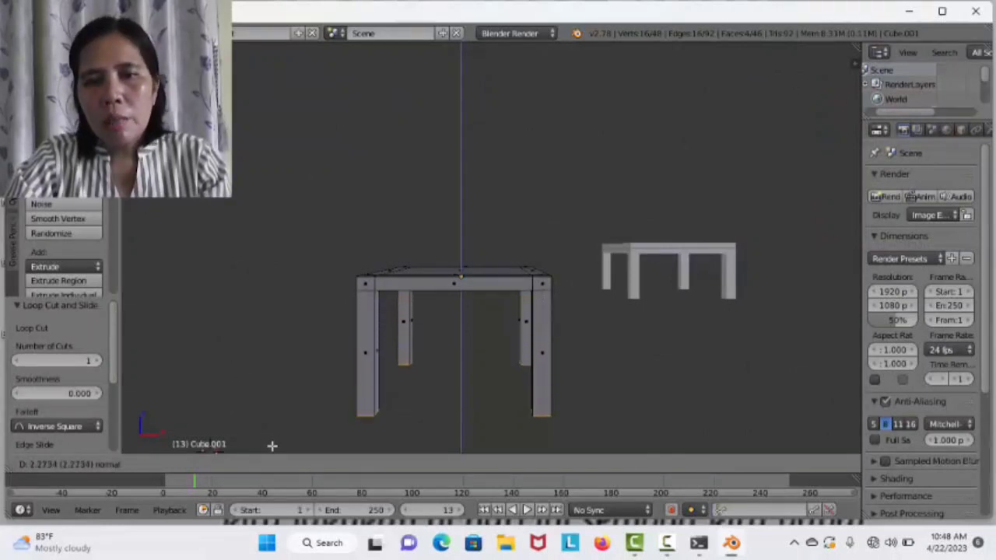
left_click(281, 61)
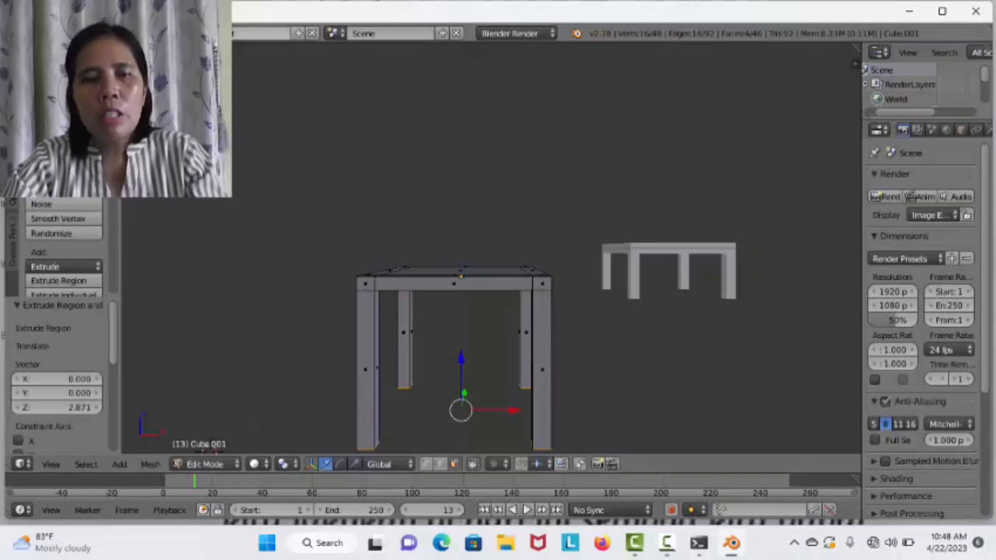
- Inspect the proportions of the newly extruded legs against the smaller table from an angled view and the Front view
middle_click_drag(375, 325, 423, 360)
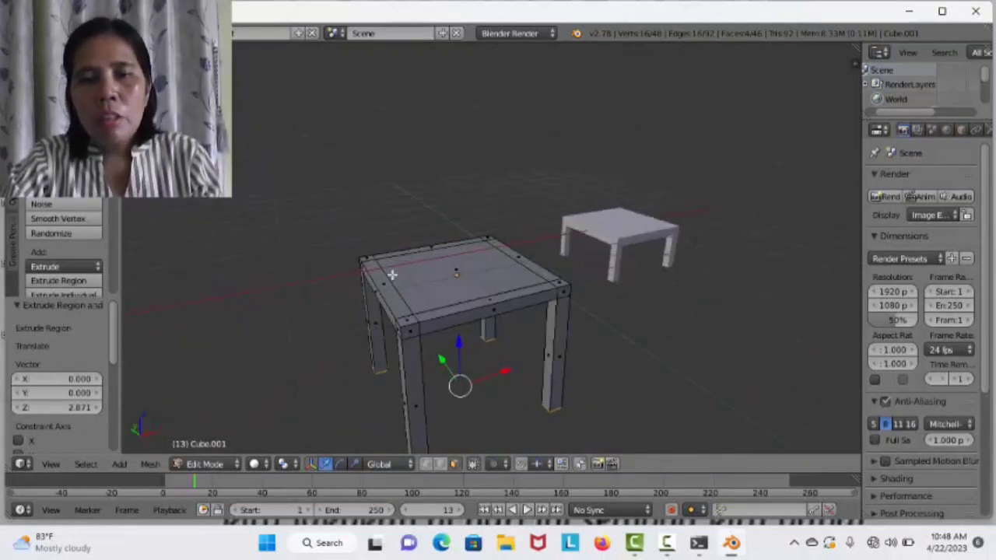
scroll(392, 275, "up", 2)
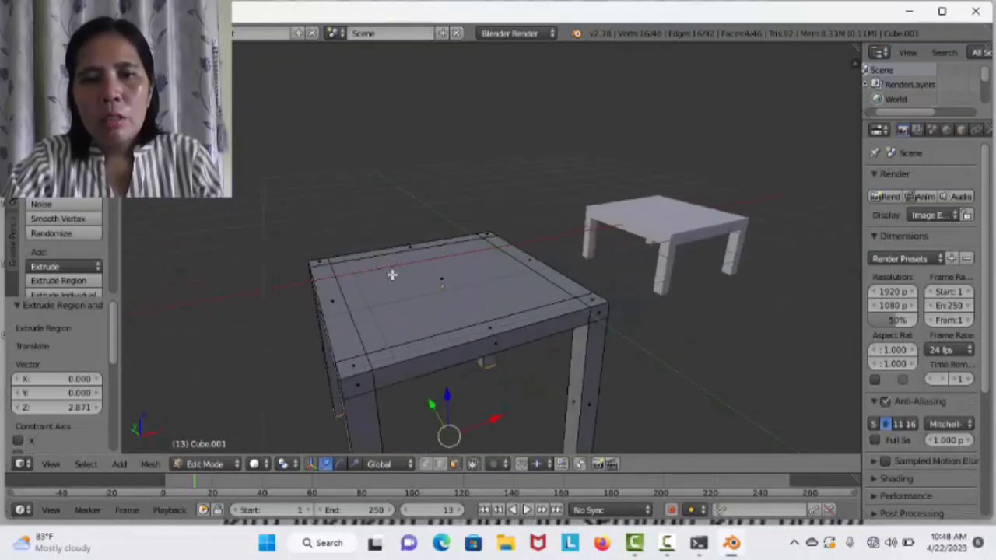
left_click(50, 464)
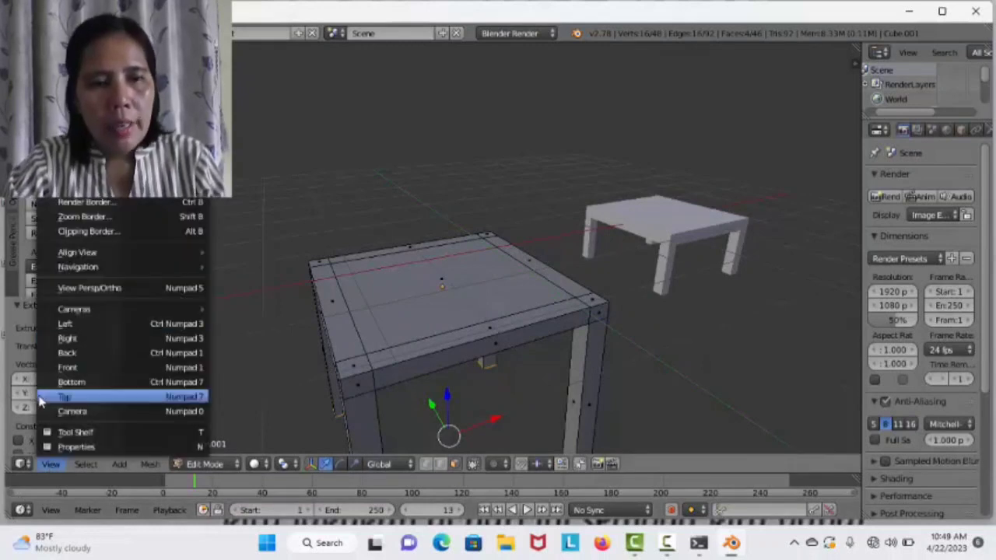
left_click(81, 368)
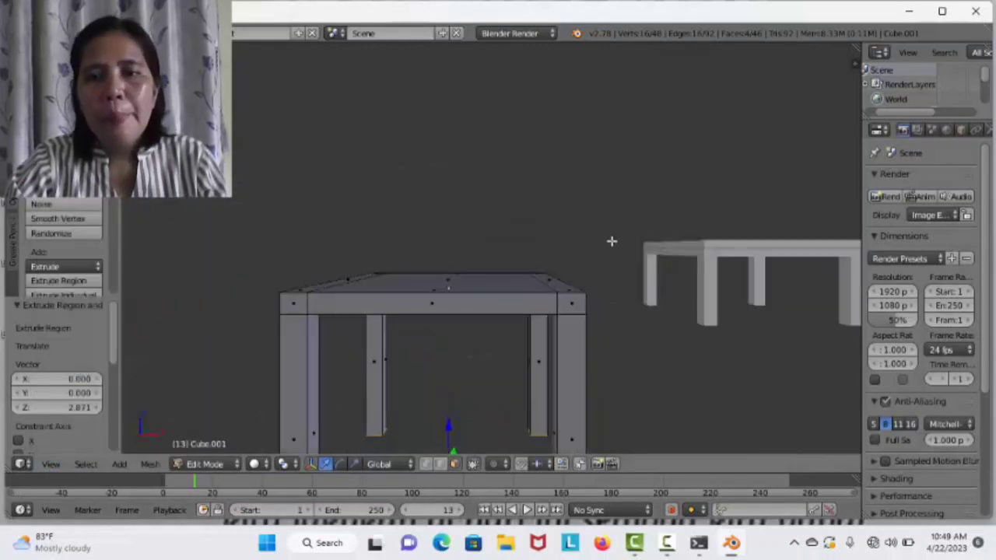
scroll(611, 241, "down", 1)
scroll(612, 241, "up", 3)
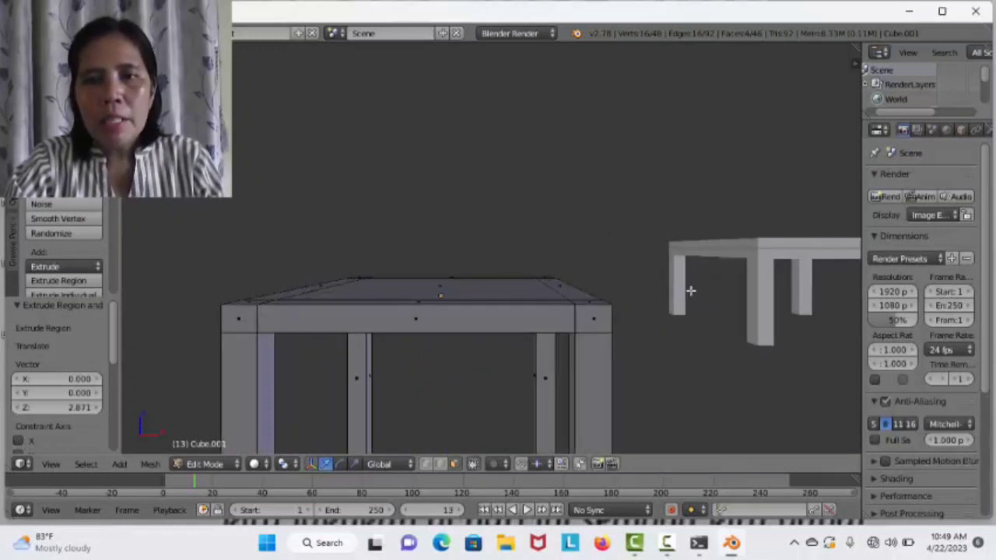
scroll(368, 336, "up", 2)
scroll(368, 336, "down", 4)
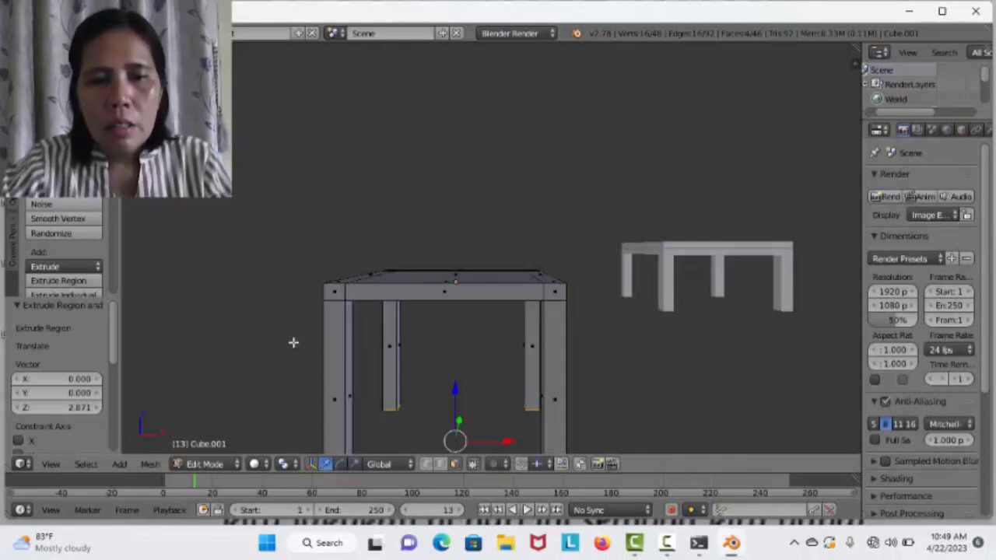
middle_click_drag(420, 349, 420, 355)
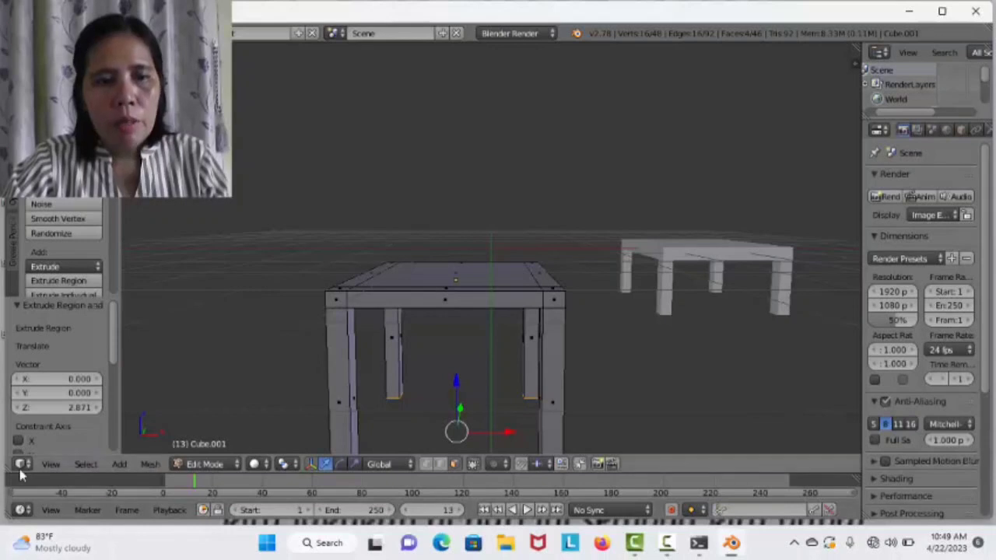
- Select the two negative-X corner faces on the slab's upper side in Top view and extrude them upward about 2.93 units in Front view
left_click(51, 465)
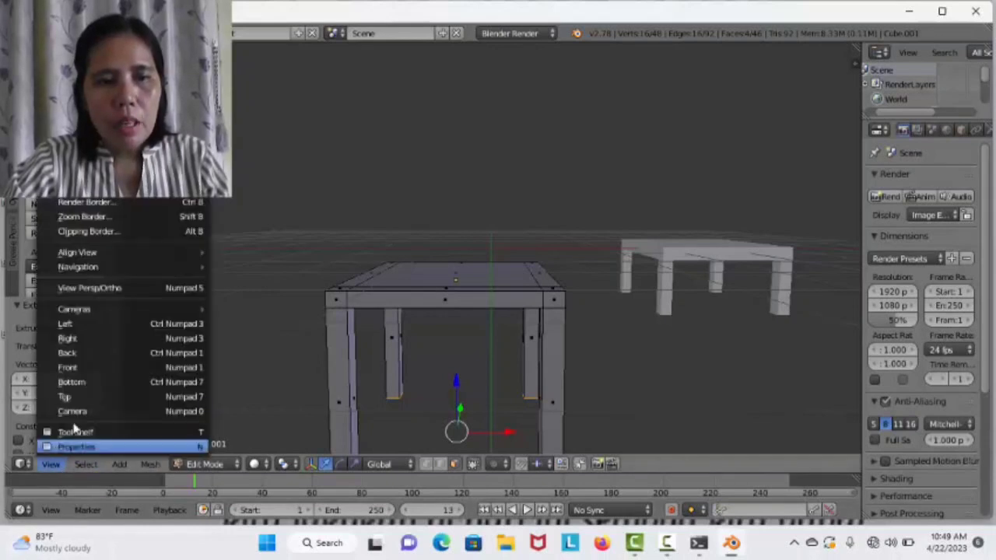
left_click(68, 397)
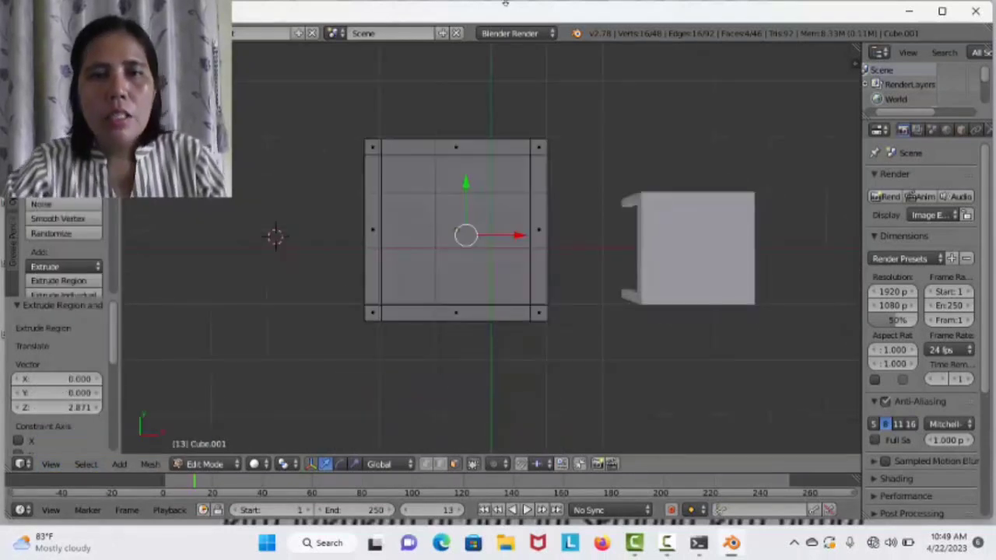
right_click(373, 147)
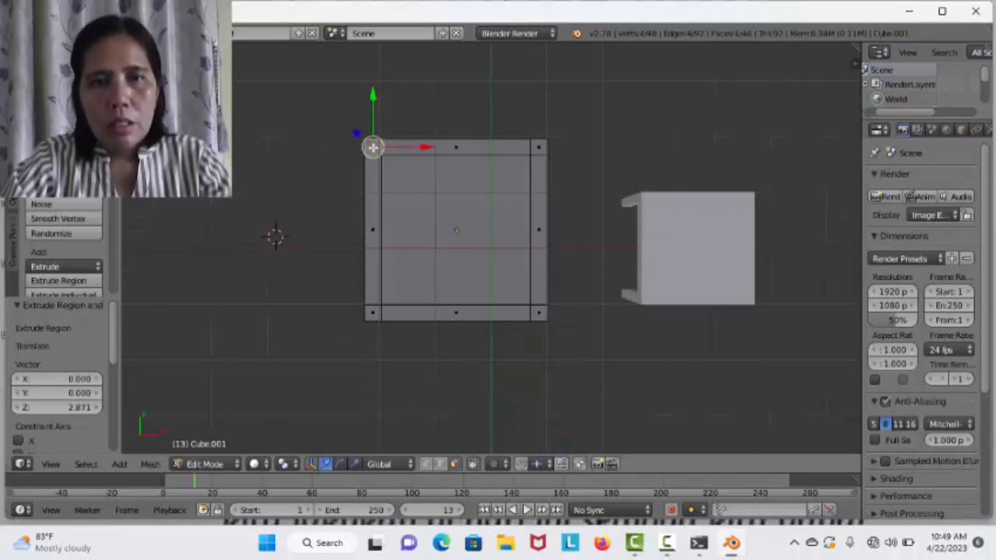
right_click(375, 314, "shift")
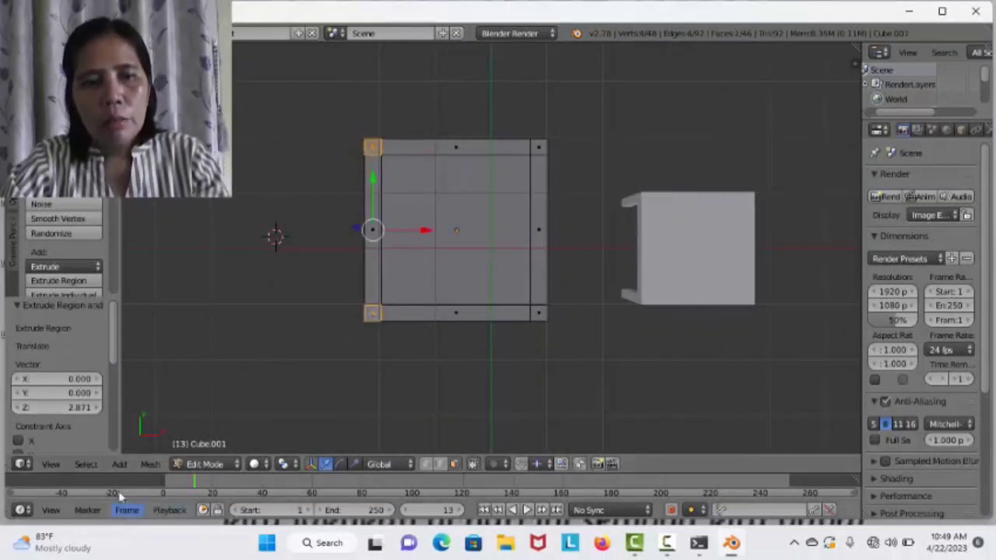
left_click(51, 464)
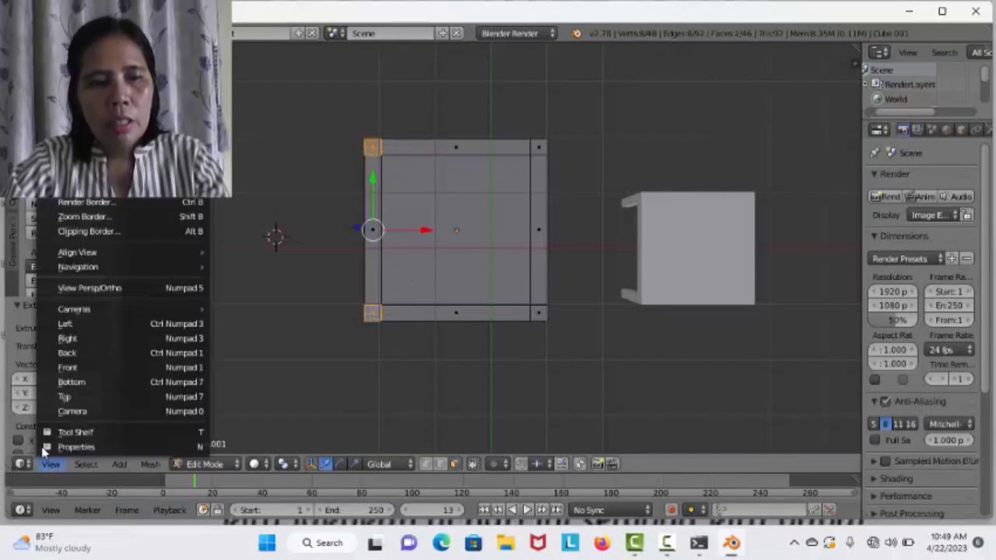
left_click(113, 367)
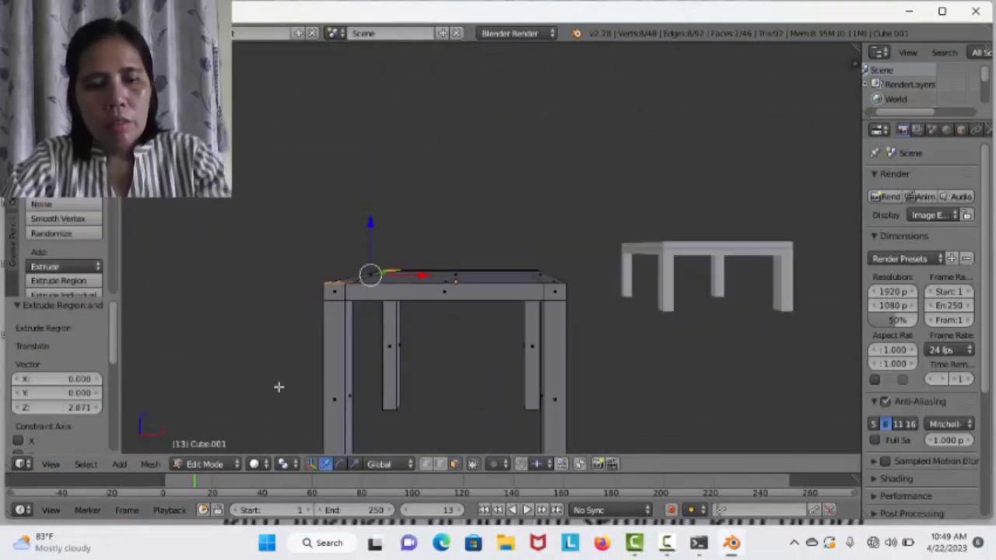
key("e")
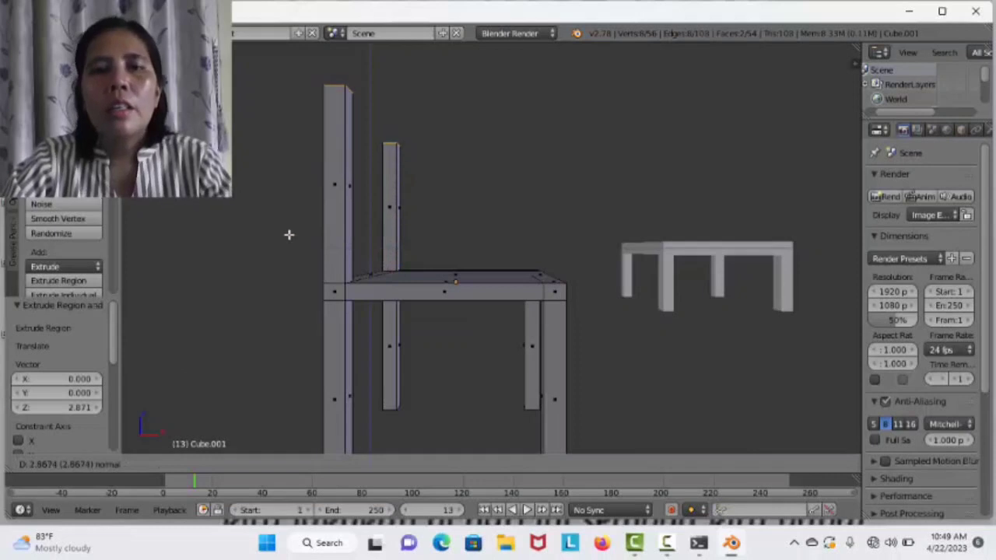
left_click(290, 232)
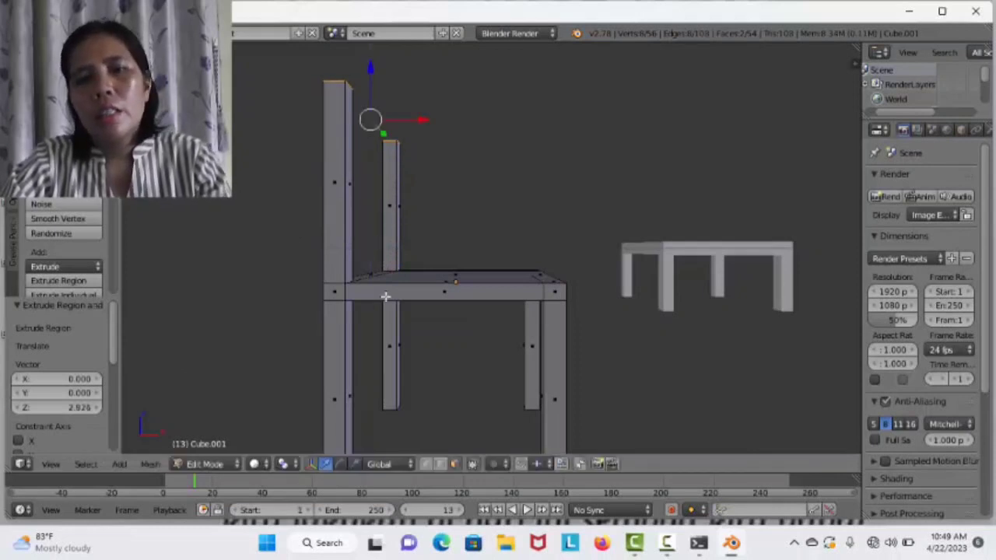
- Add a single loop cut around the negative-Y backrest post, slid down from the post's middle towards the seat
middle_click_drag(462, 349, 302, 379)
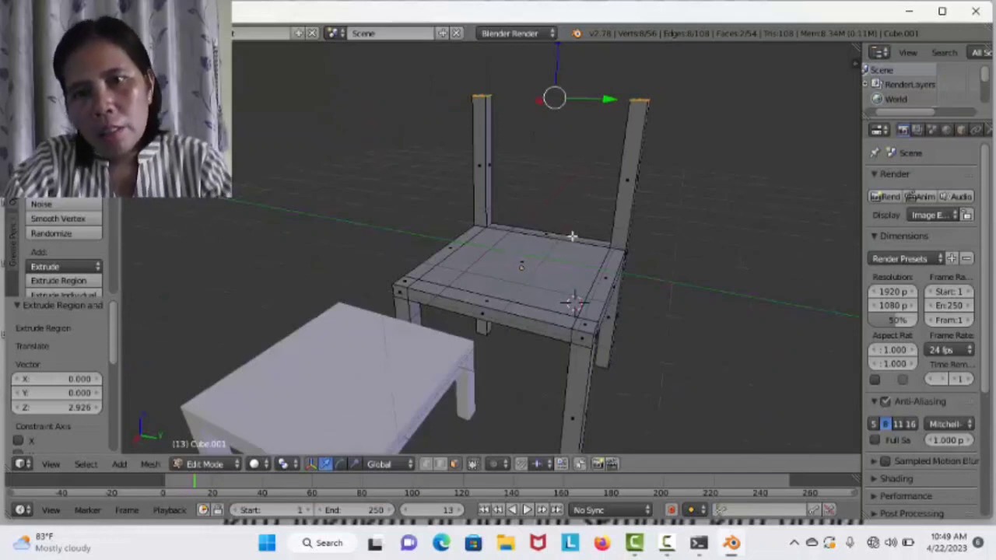
middle_click_drag(548, 371, 594, 368)
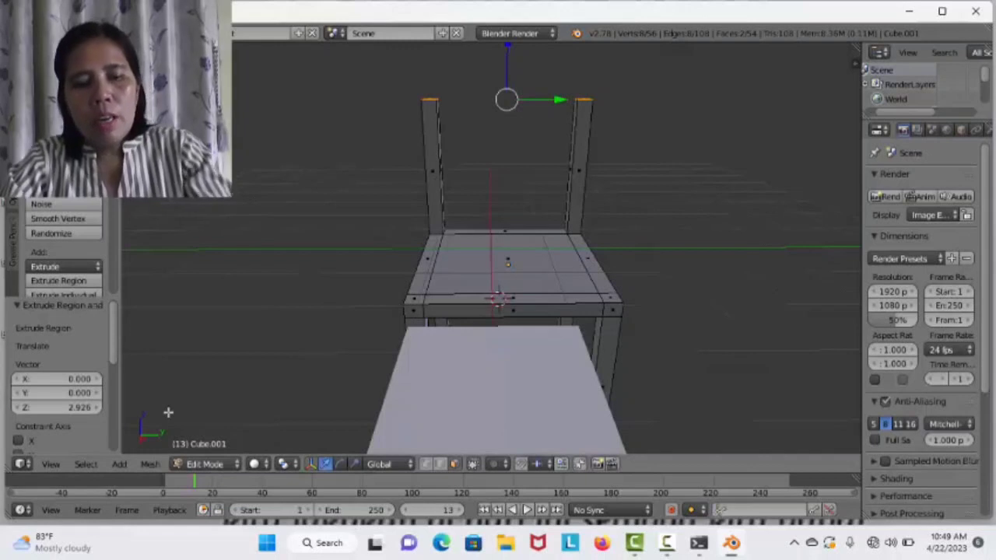
key("ctrl+r")
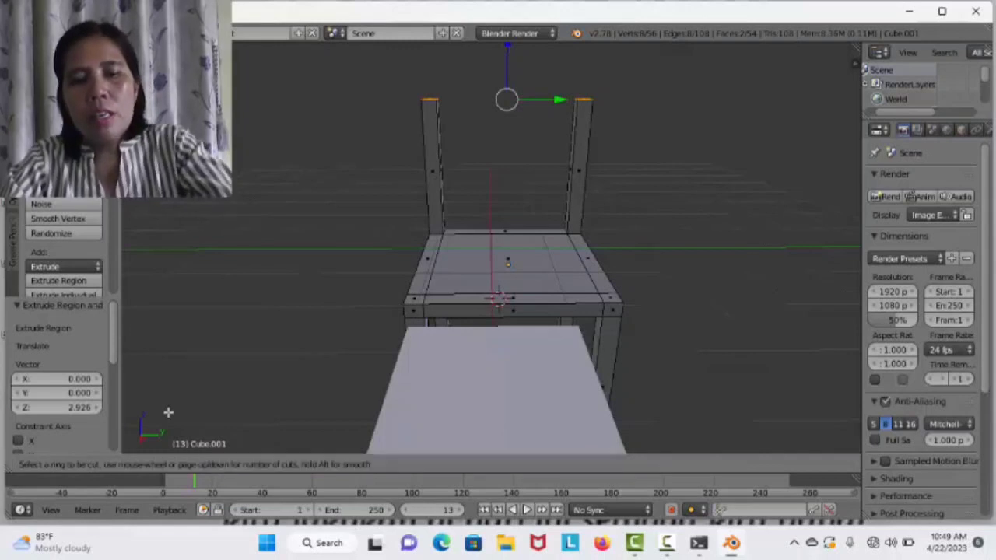
left_click(430, 173)
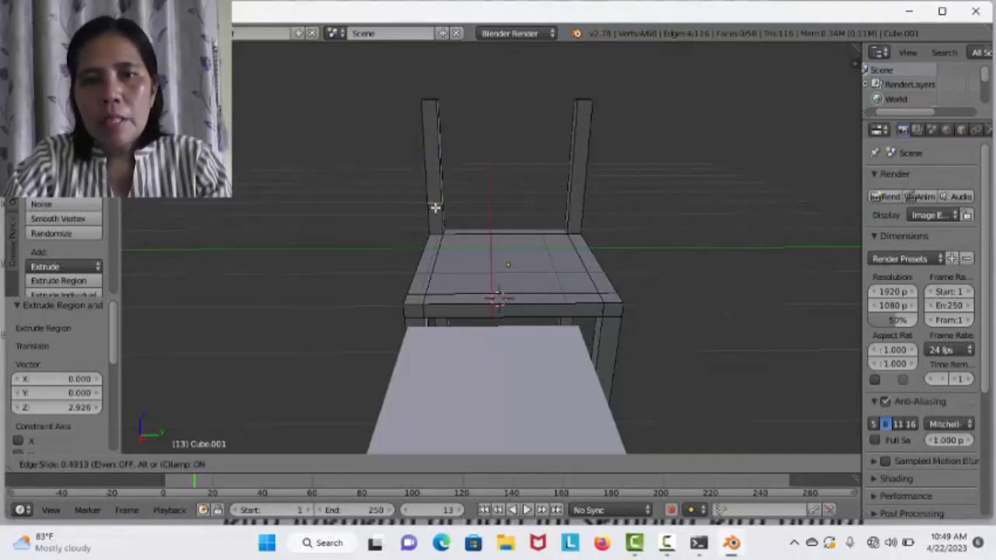
left_click(434, 203)
- In face select mode, extrude the inner face above the post's loop cut about 2.99 units to the opposite post as the backrest panel
middle_click_drag(571, 225, 556, 231)
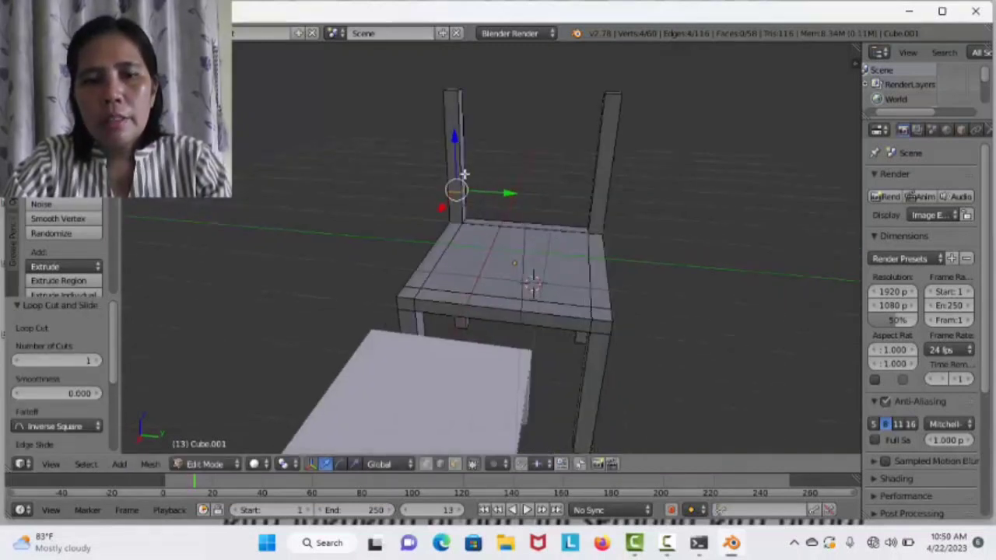
left_click(454, 464)
middle_click_drag(501, 166, 445, 171)
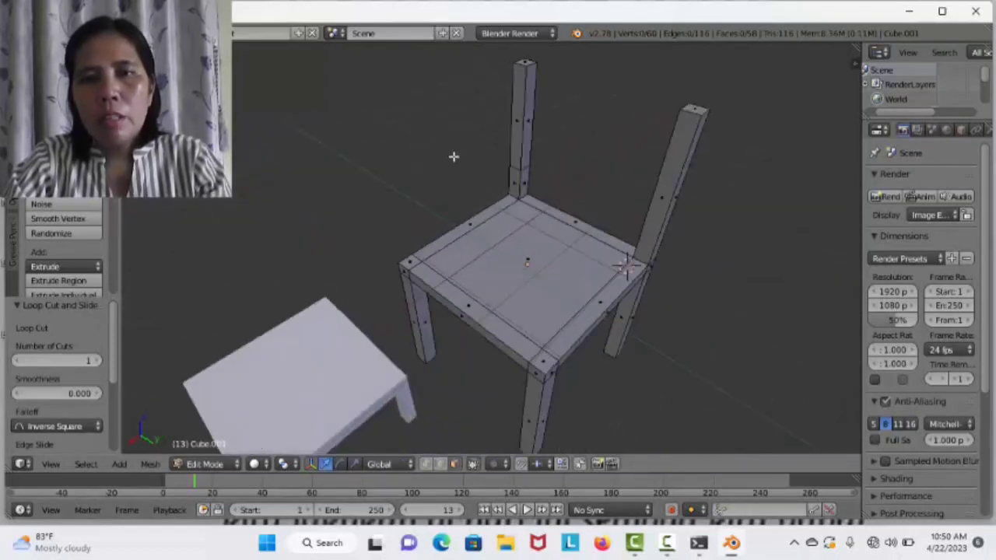
right_click(526, 108)
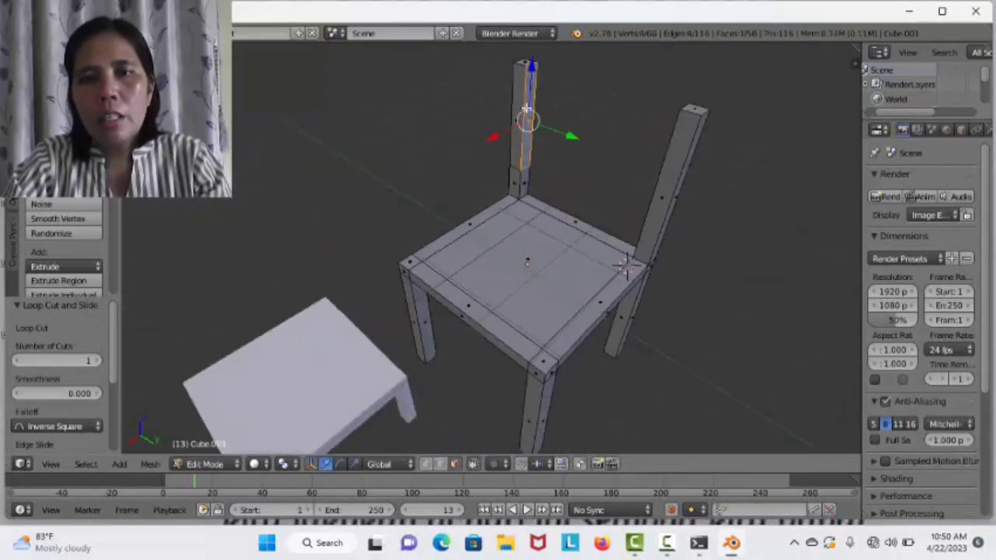
key("e")
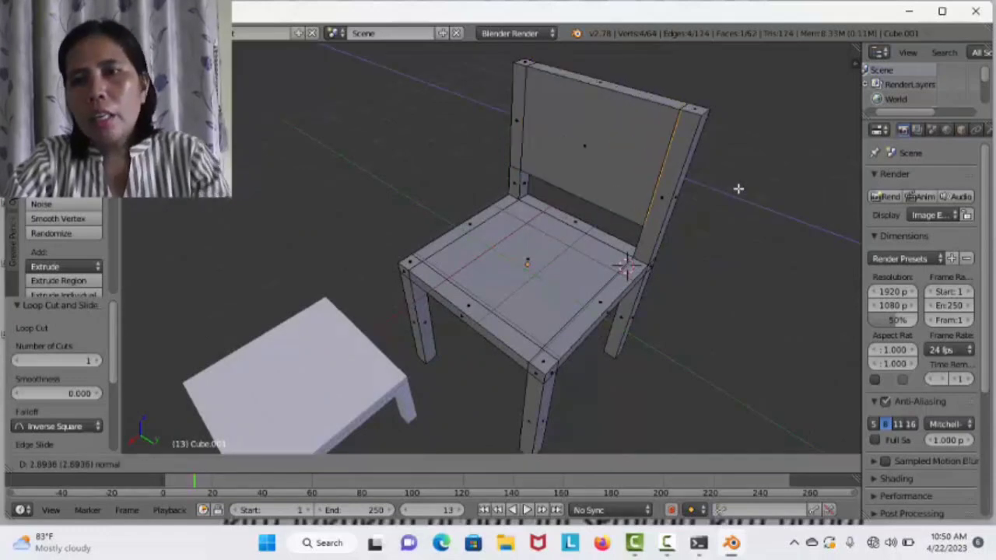
left_click(743, 190)
middle_click_drag(617, 348, 762, 291)
scroll(704, 325, "down", 2)
middle_click_drag(372, 343, 318, 356)
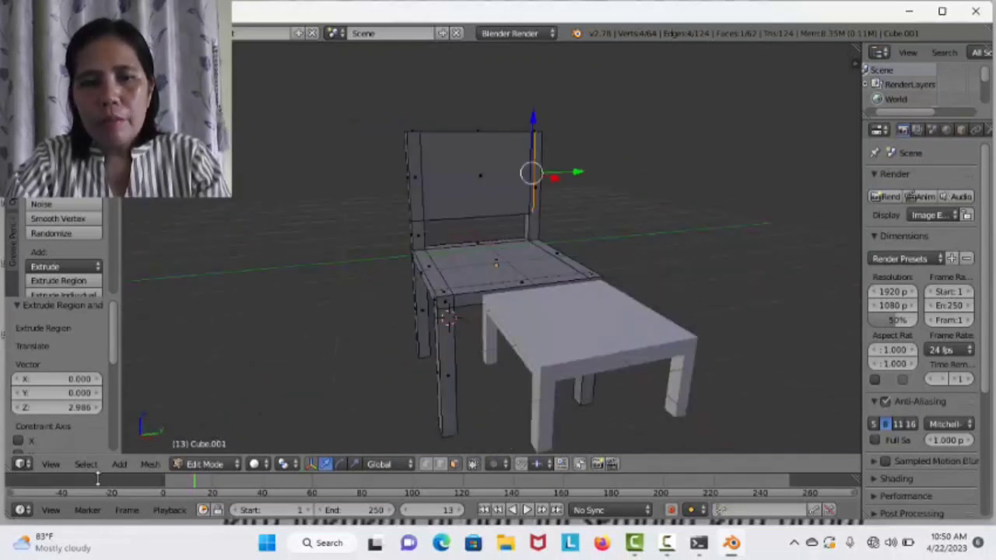
- Return to Object Mode and move the chair about 0.48 units along Y and about 0.55 units along X
left_click(205, 464)
left_click(214, 448)
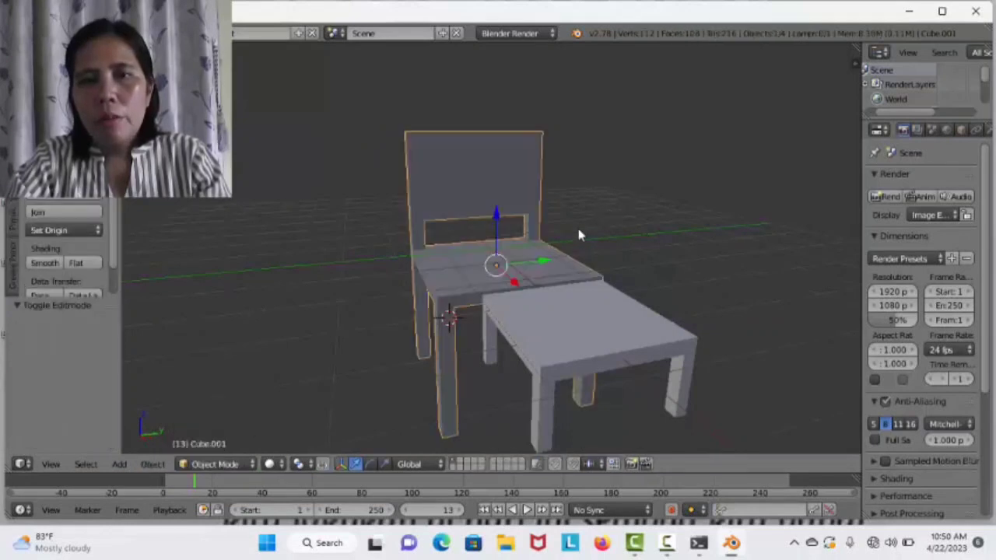
mouse_move(543, 267)
left_mouse_down()
mouse_move(558, 269)
mouse_move(554, 281)
left_mouse_up()
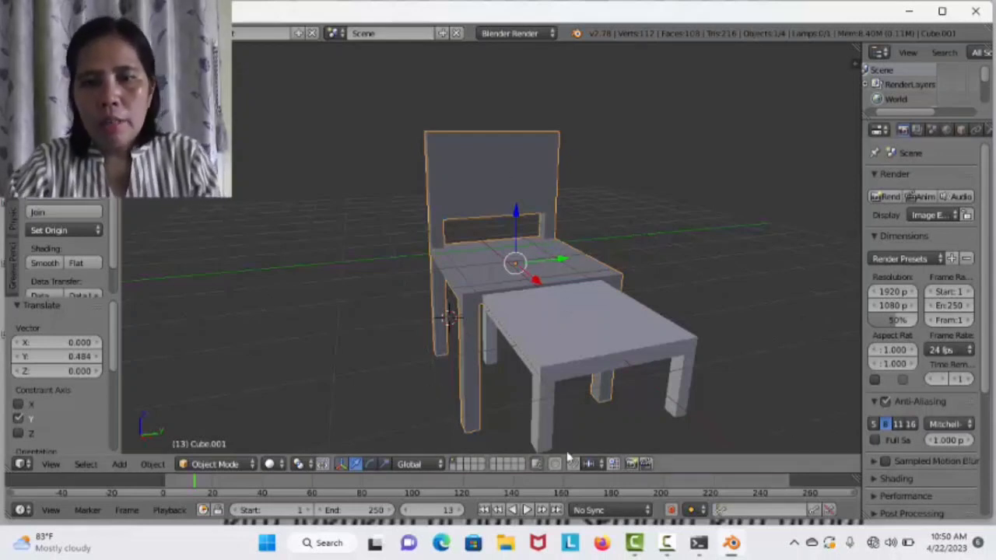
middle_click_drag(397, 294, 438, 311)
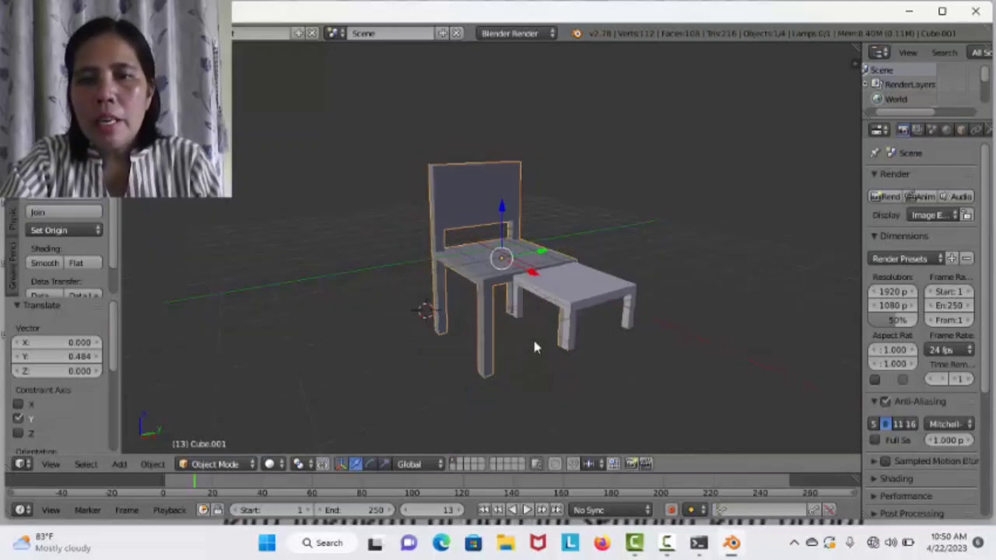
middle_click_drag(550, 348, 652, 342)
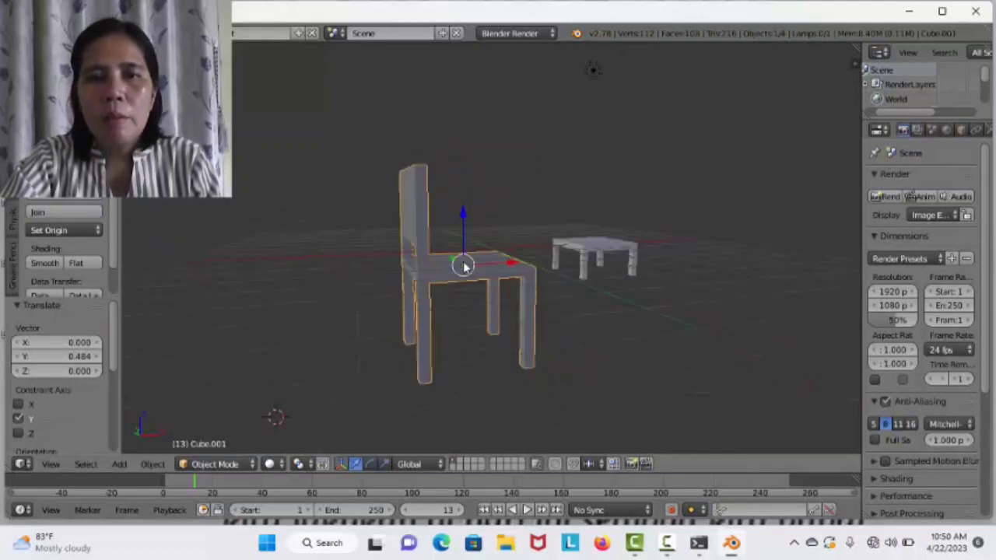
left_click_drag(516, 262, 531, 301)
- Move the table along positive X, and move the chair about 9.19 units along positive X
right_click(630, 241)
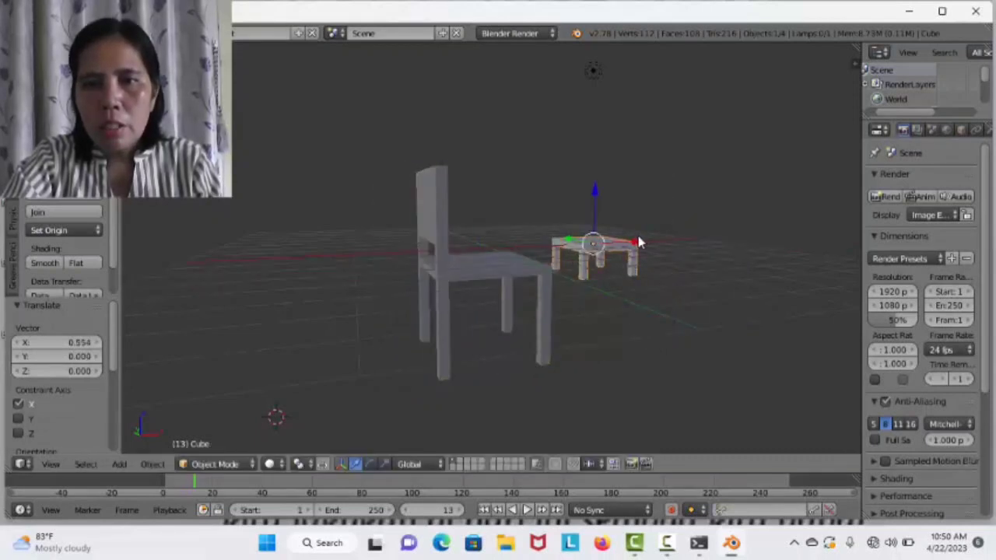
left_click_drag(639, 247, 711, 246)
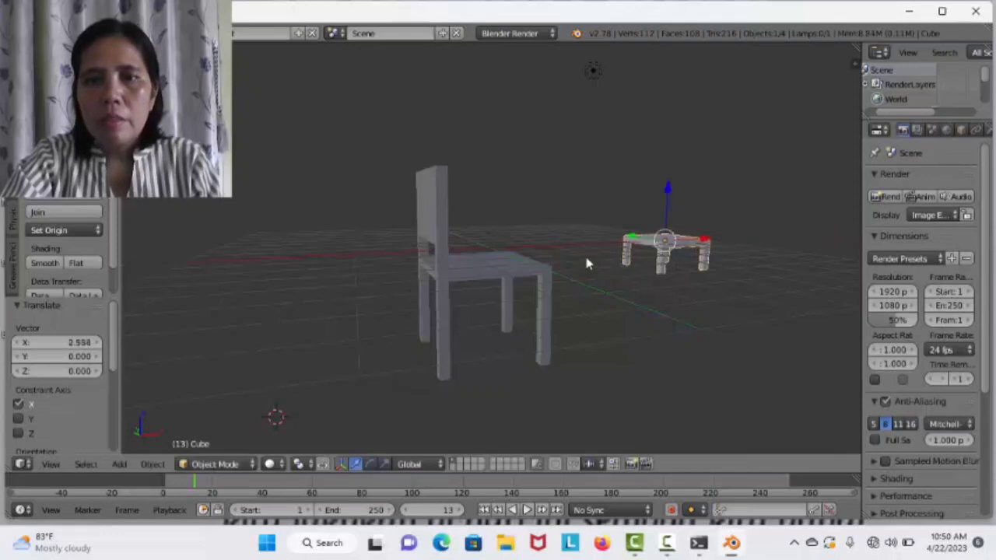
right_click_drag(425, 217, 530, 124)
right_click(543, 140)
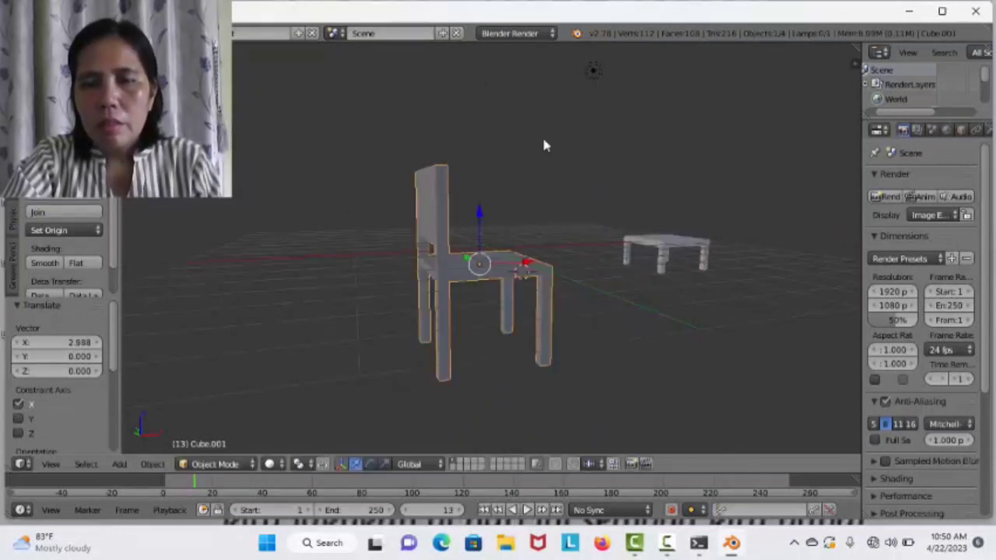
left_click_drag(529, 265, 750, 250)
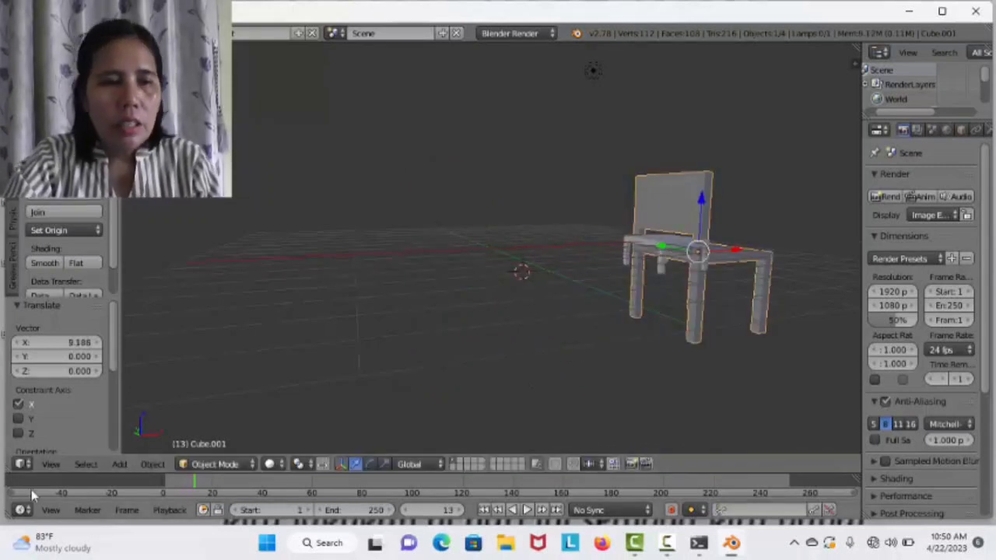
- Add a cube to the scene and move it about 5.82 units along negative X, away from the table and chair
left_click(59, 465)
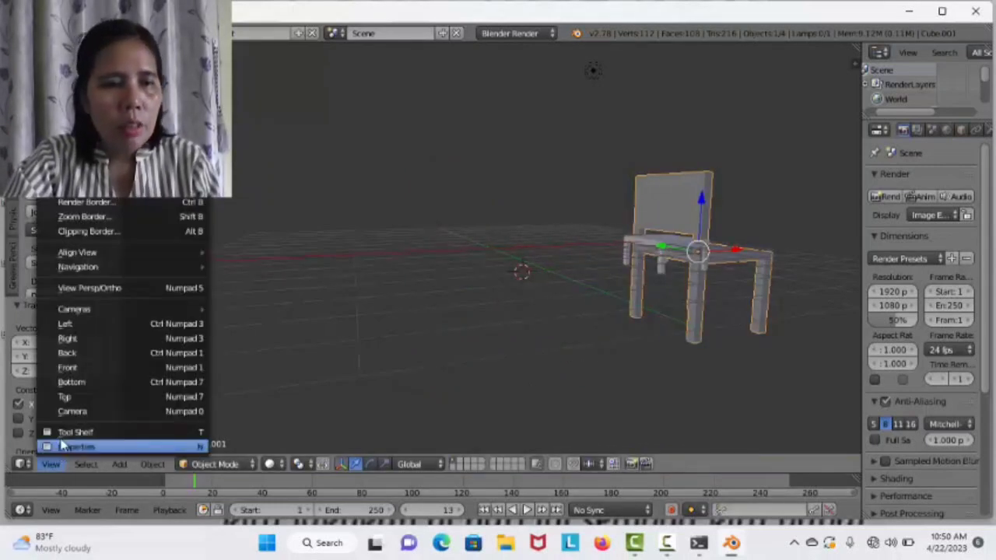
left_click(86, 374)
middle_click_drag(459, 273, 469, 339)
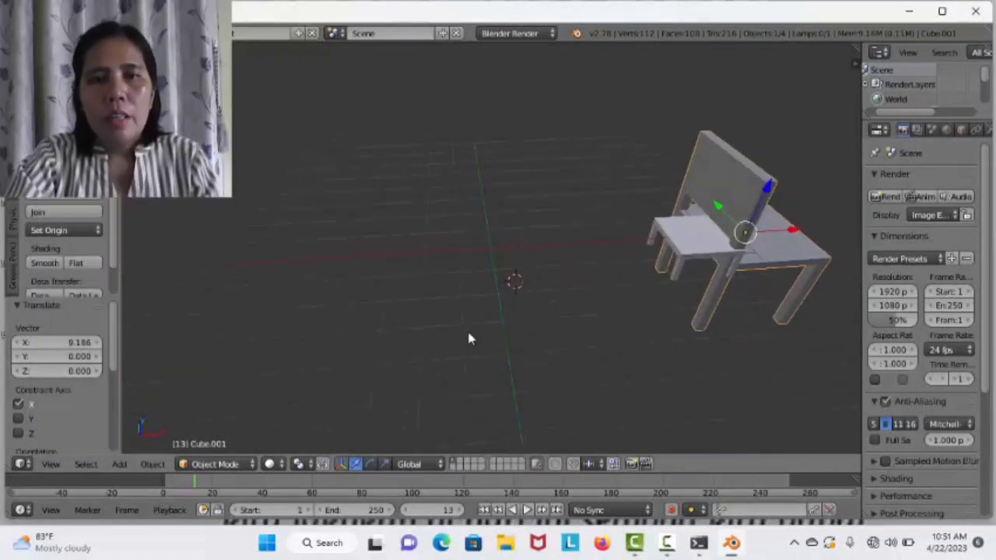
left_click(119, 465)
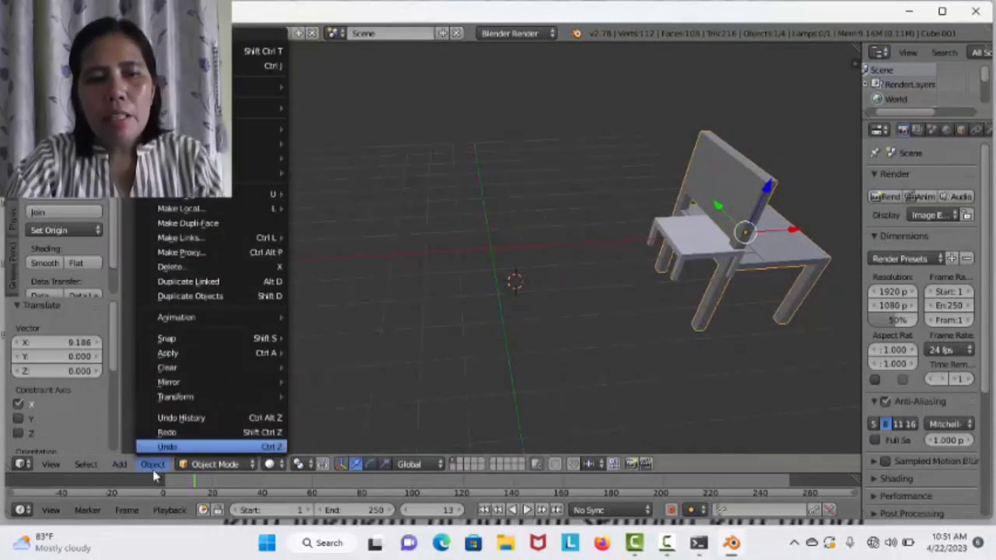
left_click(152, 468)
left_click(118, 465)
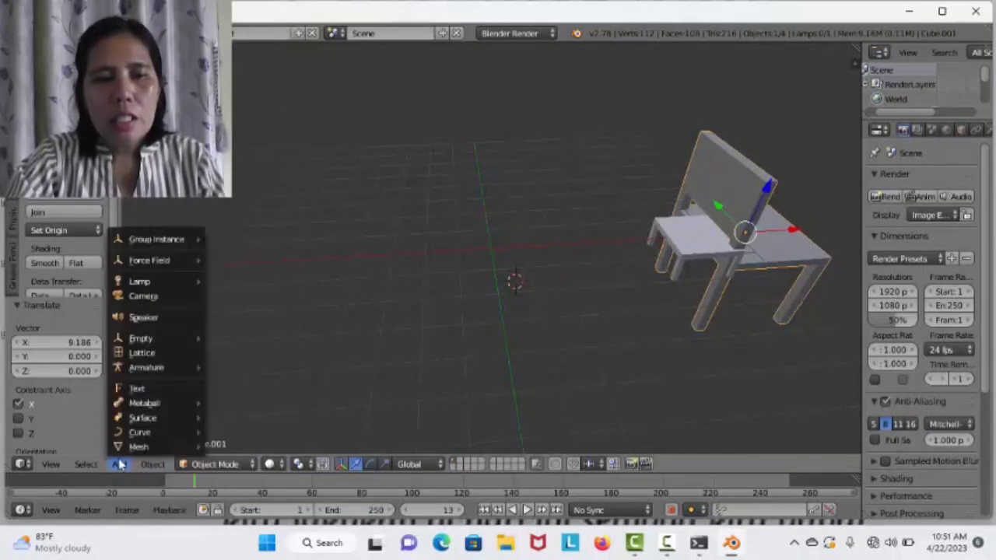
mouse_move(144, 447)
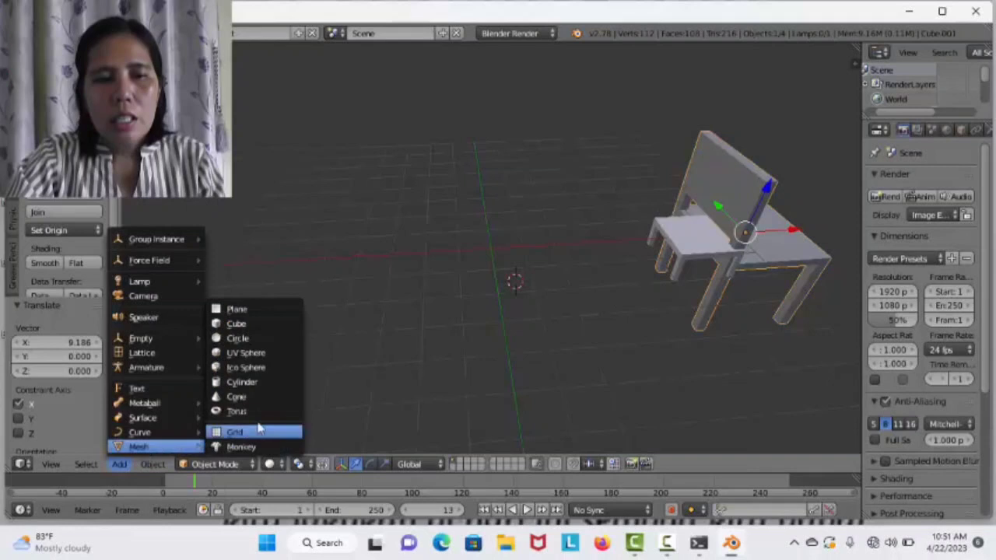
left_click(237, 322)
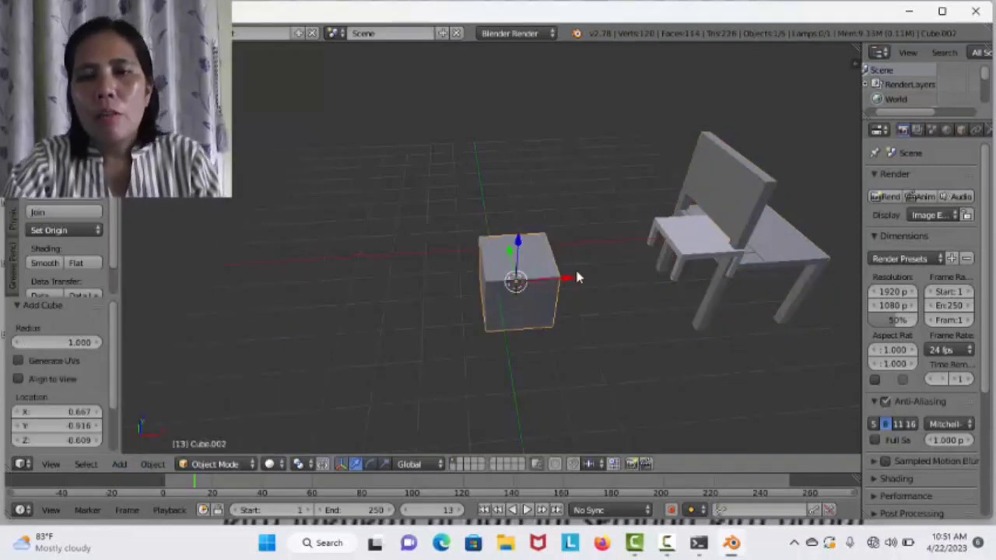
left_click_drag(568, 282, 372, 292)
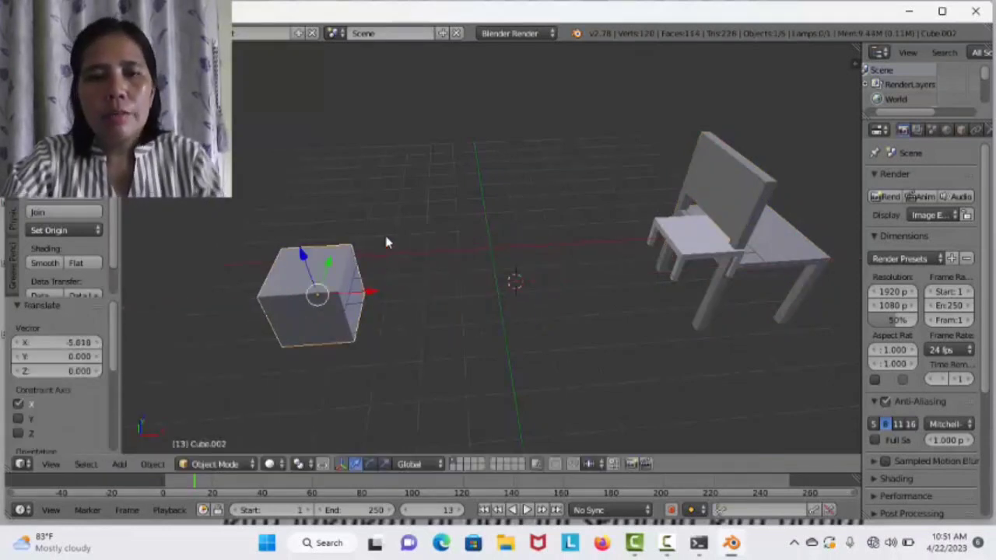
- Flatten the new cube into a thin slab by scaling it about -0.181 along Z
key("s")
key("z")
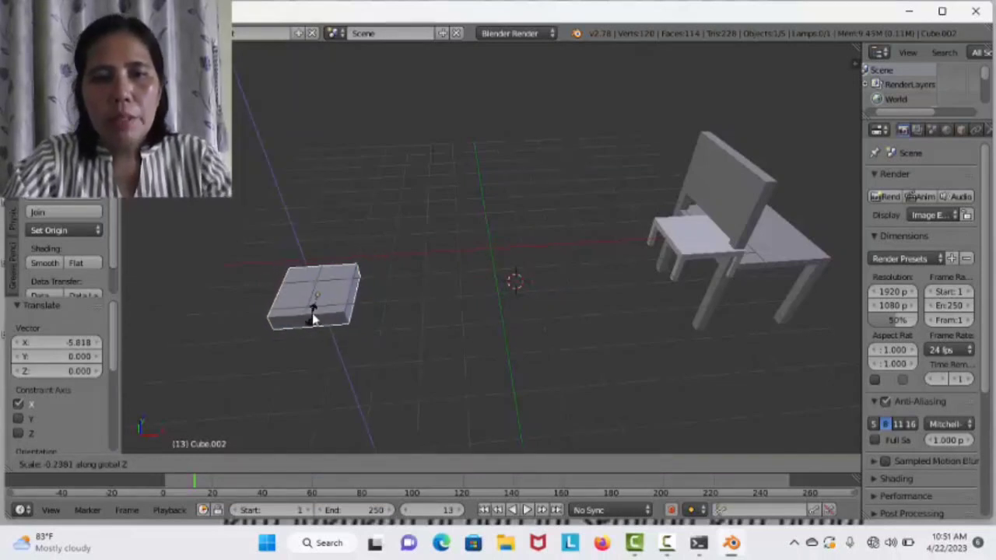
left_click(312, 310)
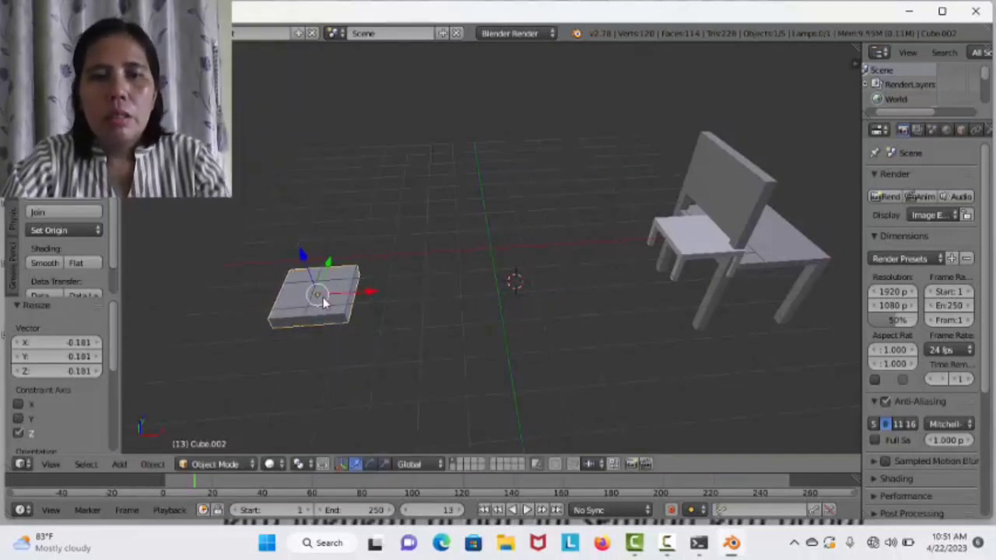
- Widen the slab by scaling it about 1.807 along X
key("s")
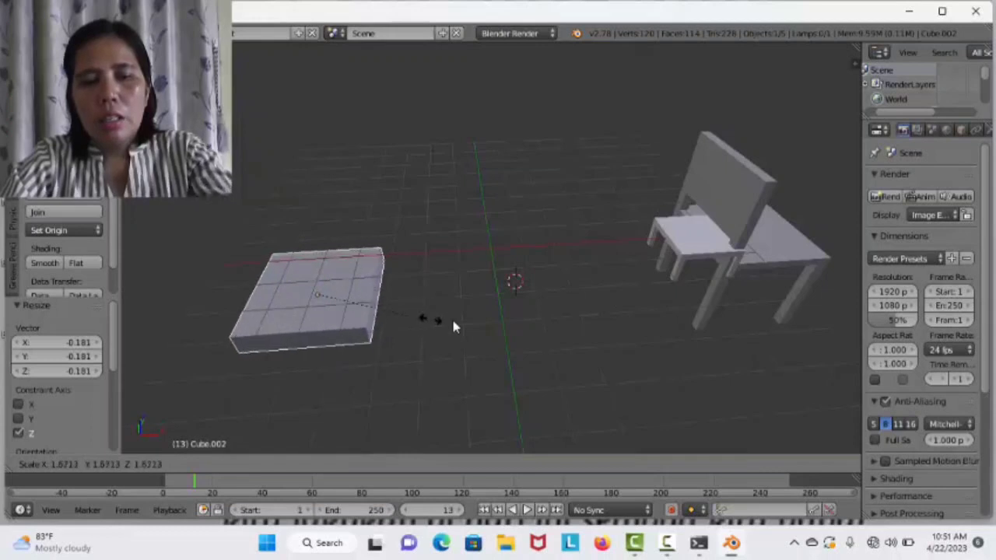
key("y")
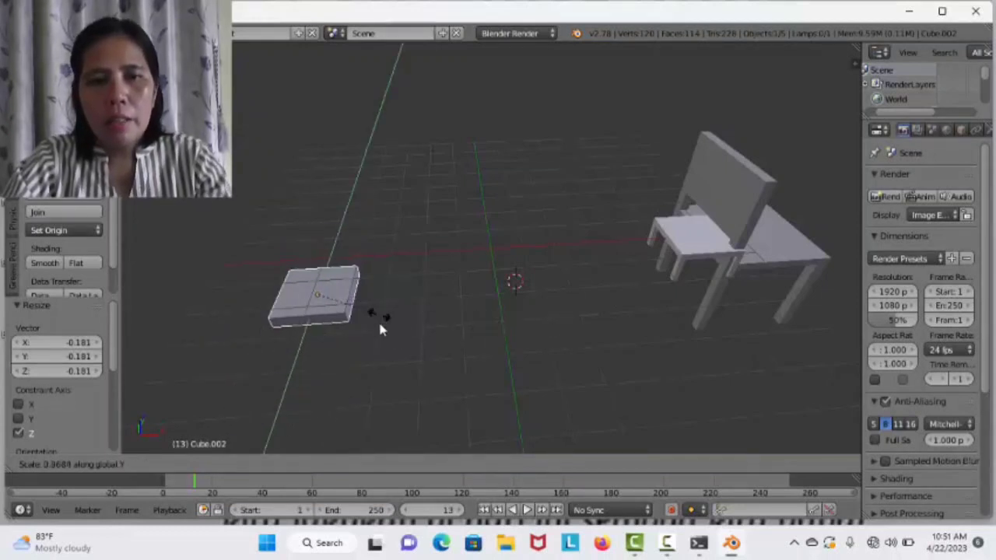
key("x")
key("y")
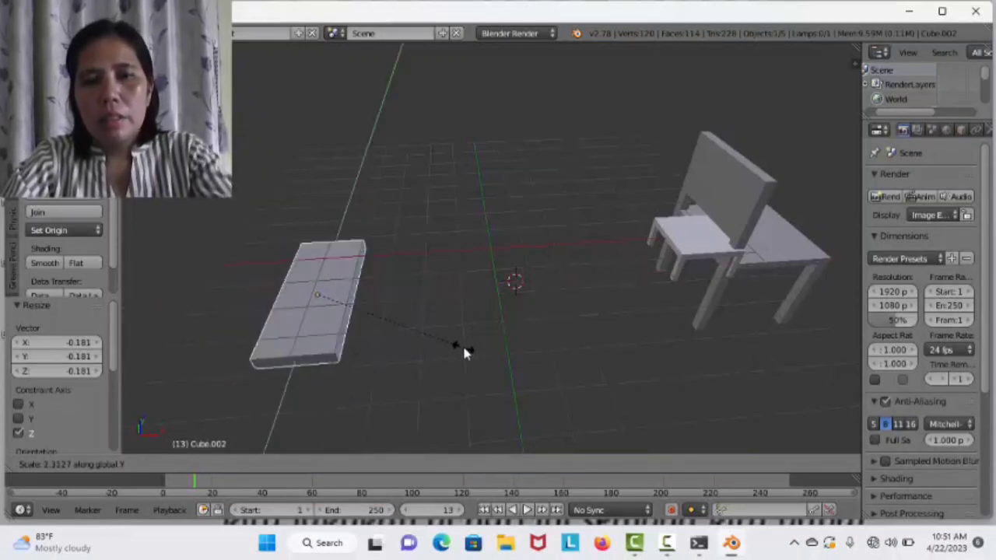
key("x")
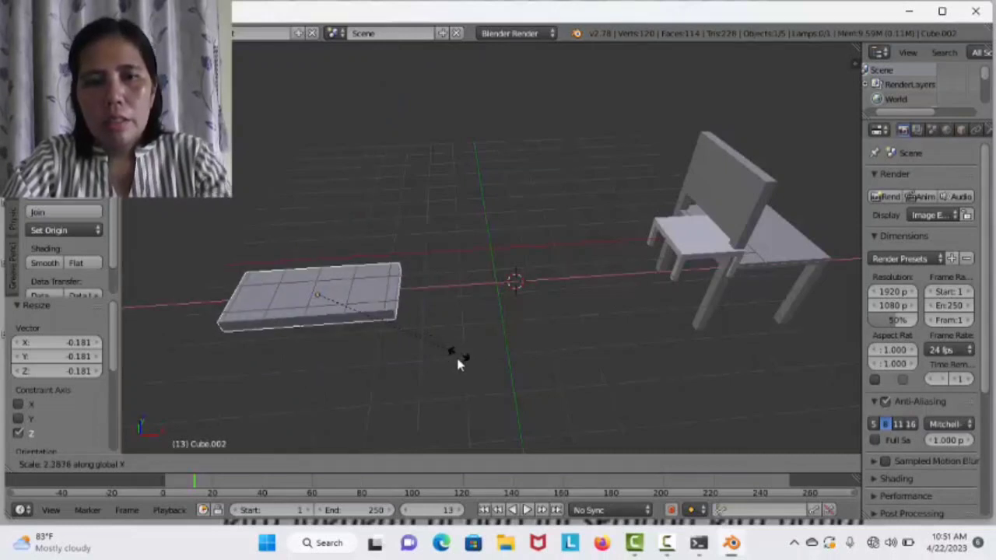
left_click(419, 361)
- Scale the slab about 2.3 along Y and a further 1.159 or so along X
key("s")
key("y")
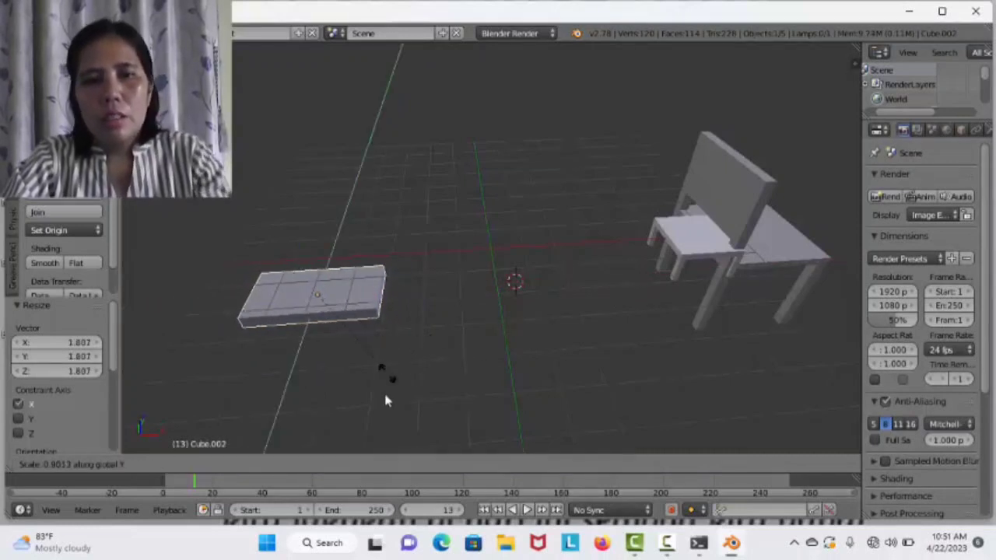
left_click(397, 141)
key("s")
key("x")
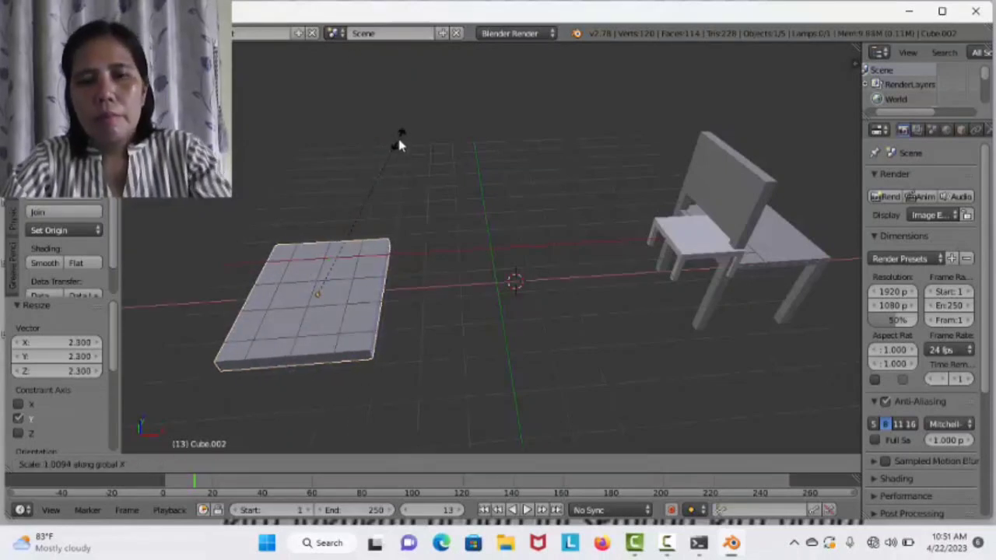
left_click(433, 133)
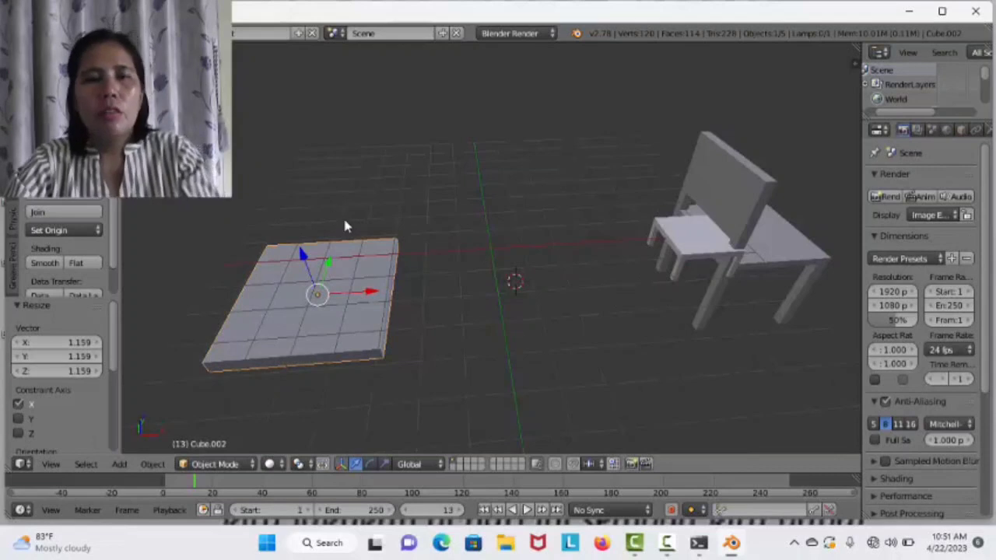
- Raise the slab about 0.6 units along Z
left_click_drag(298, 244, 317, 229)
mouse_move(356, 268)
middle_mouse_down()
mouse_move(449, 247)
mouse_move(300, 273)
mouse_move(356, 263)
middle_mouse_up()
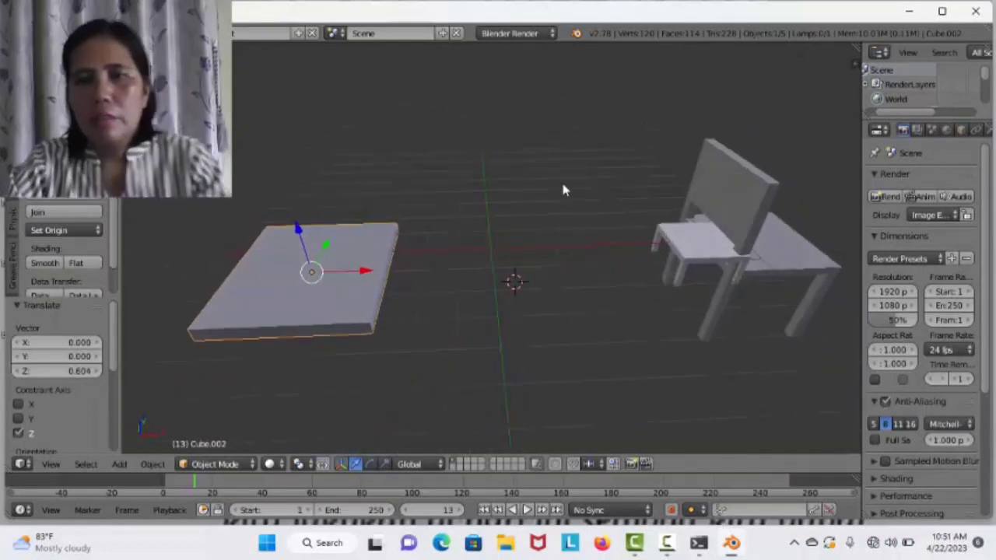
scroll(464, 271, "up", 2)
scroll(462, 269, "down", 2)
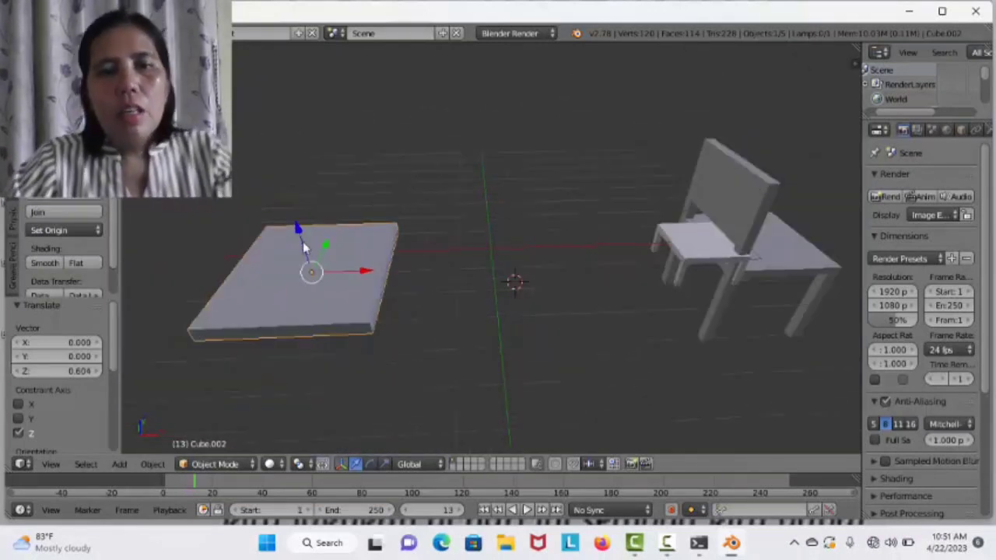
middle_click_drag(304, 243, 305, 242)
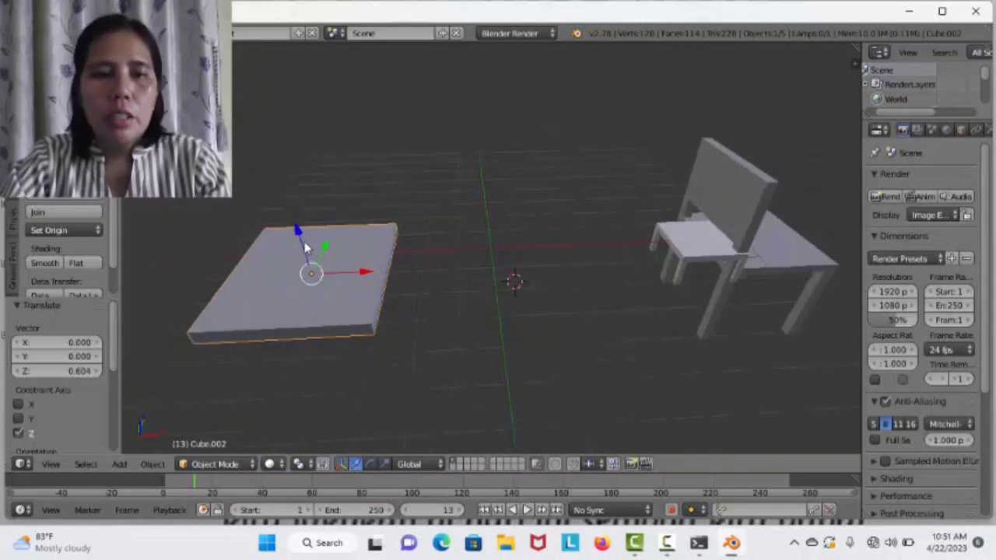
- Switch to the bottom view and, in Object Mode, move the slab about 0.87 units along positive X
left_click(234, 465)
left_click(248, 429)
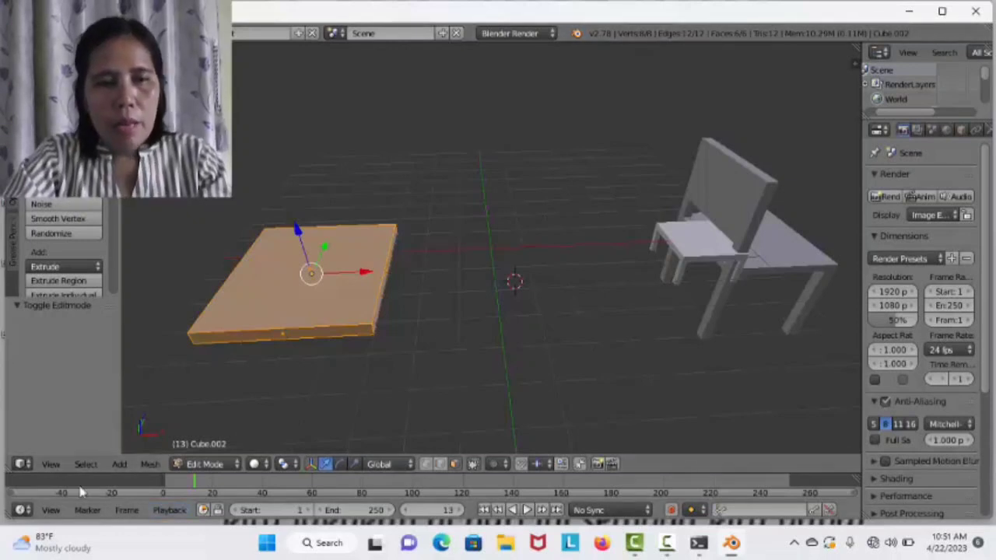
left_click(63, 465)
left_click(113, 380)
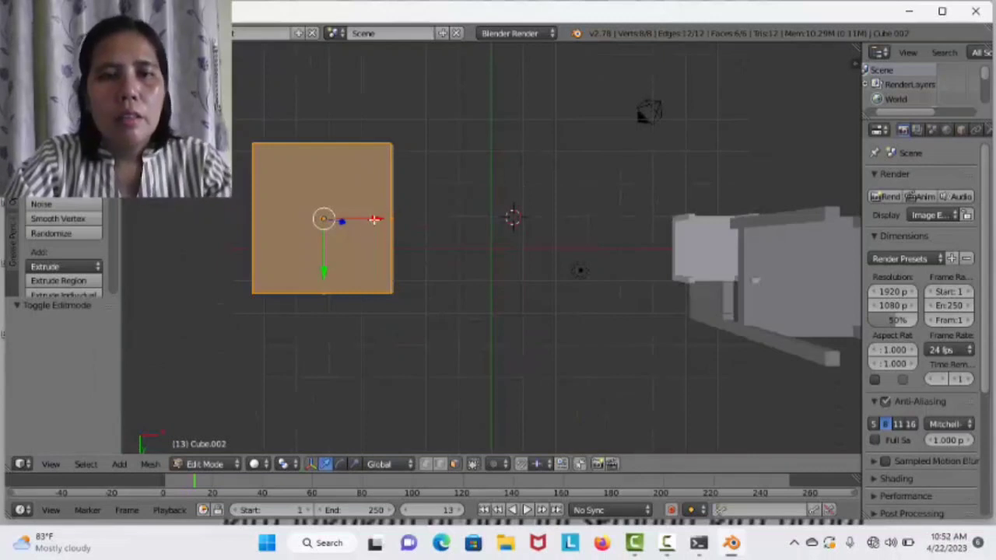
left_click(204, 463)
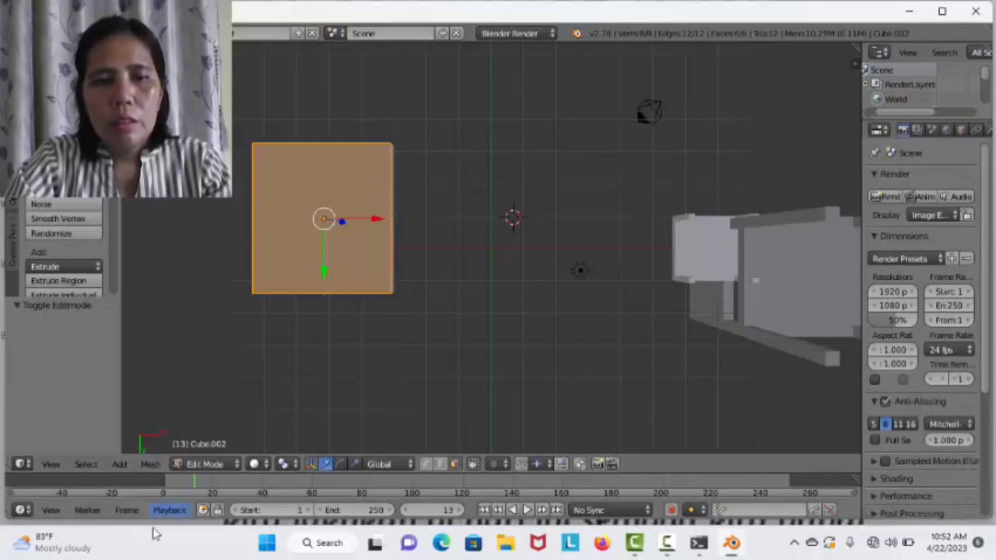
left_click(210, 464)
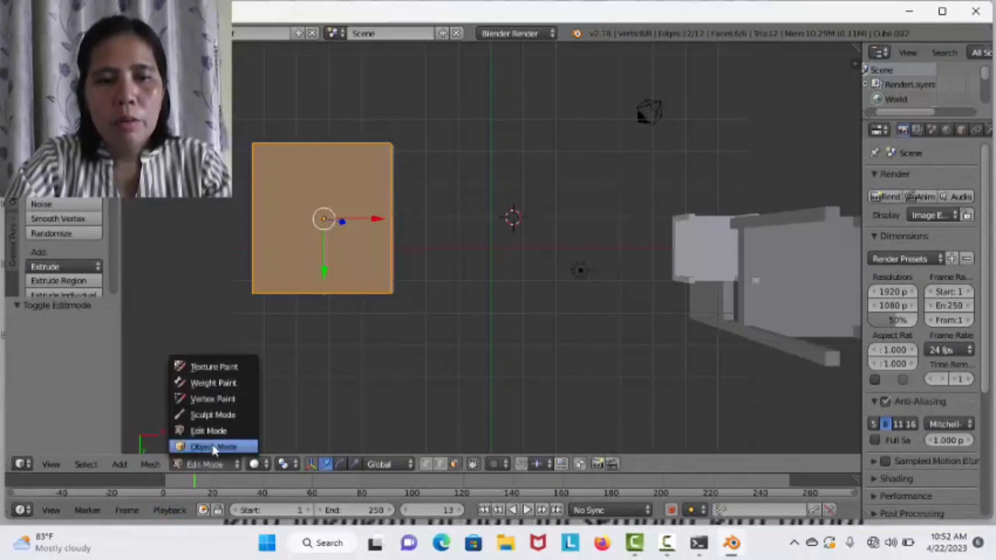
left_click(217, 448)
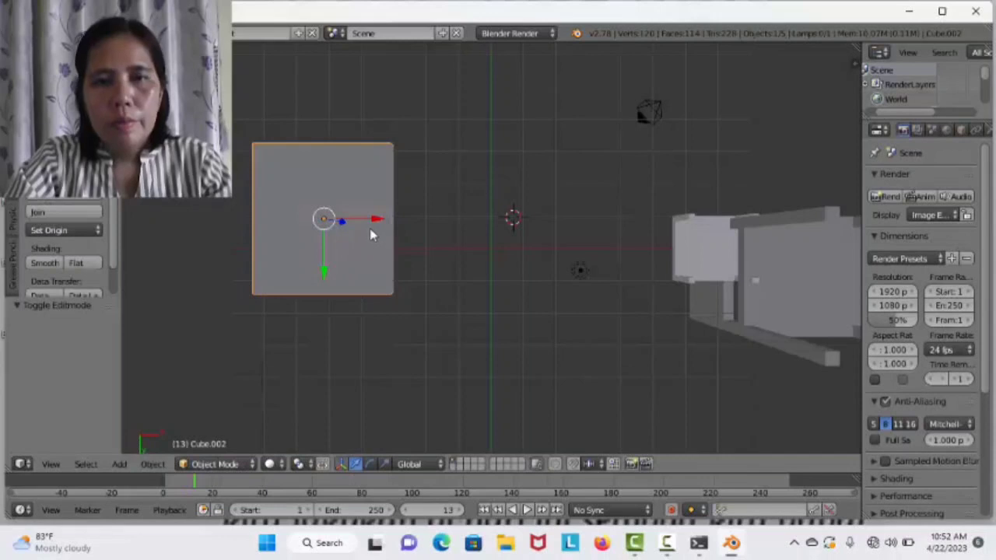
left_click_drag(380, 219, 410, 237)
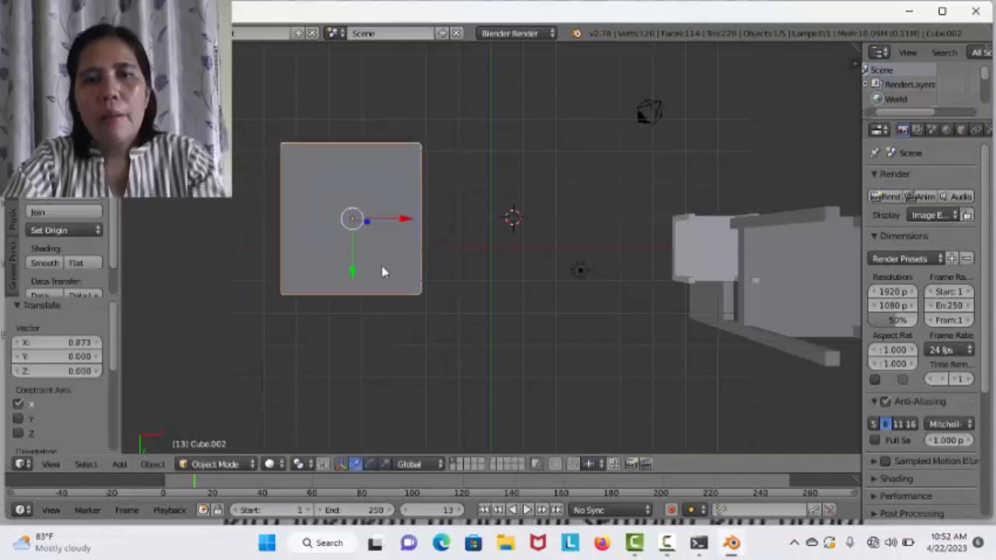
- In Edit Mode, add a single loop cut across the slab parallel to X, slid close to its negative-Y edge
left_click(238, 465)
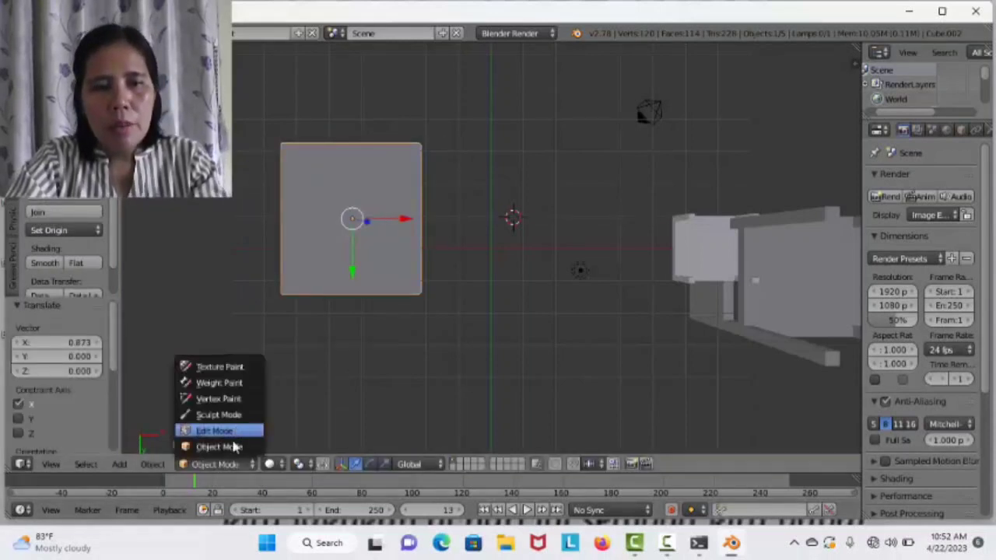
left_click(238, 431)
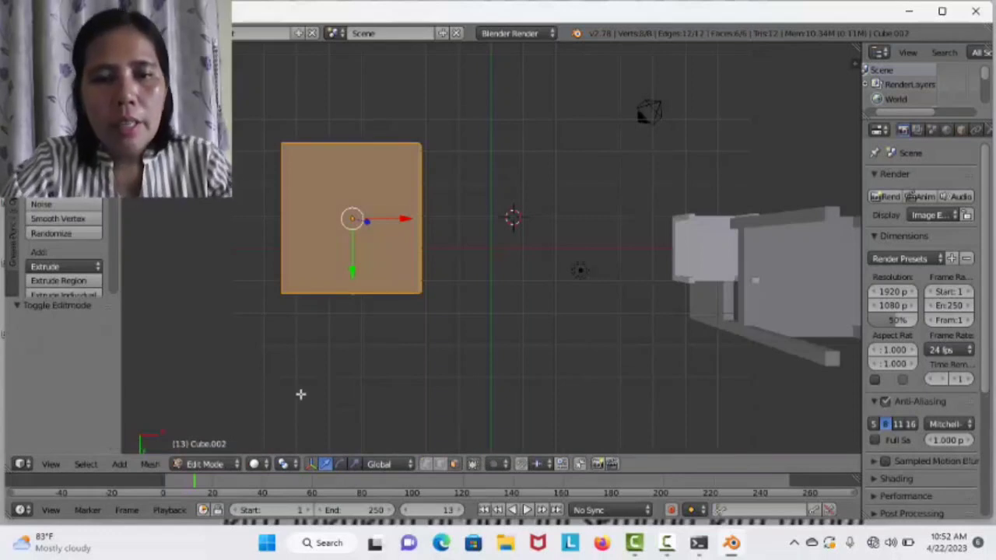
key("ctrl+r")
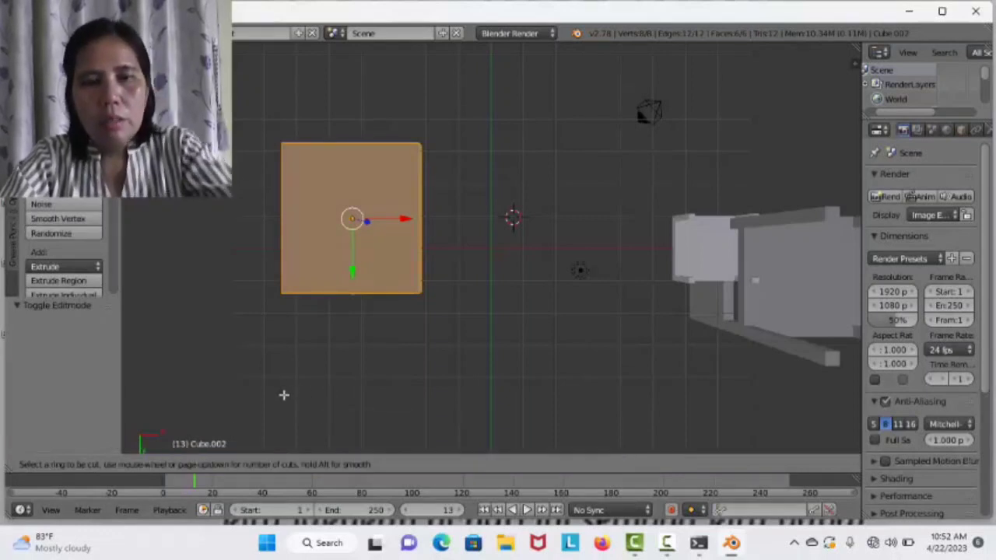
left_click(271, 236)
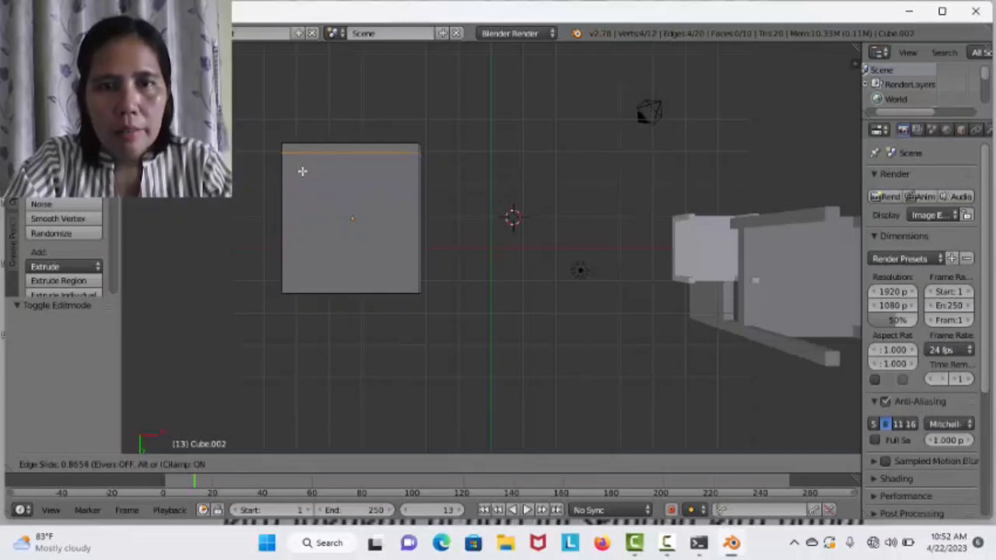
left_click(302, 171)
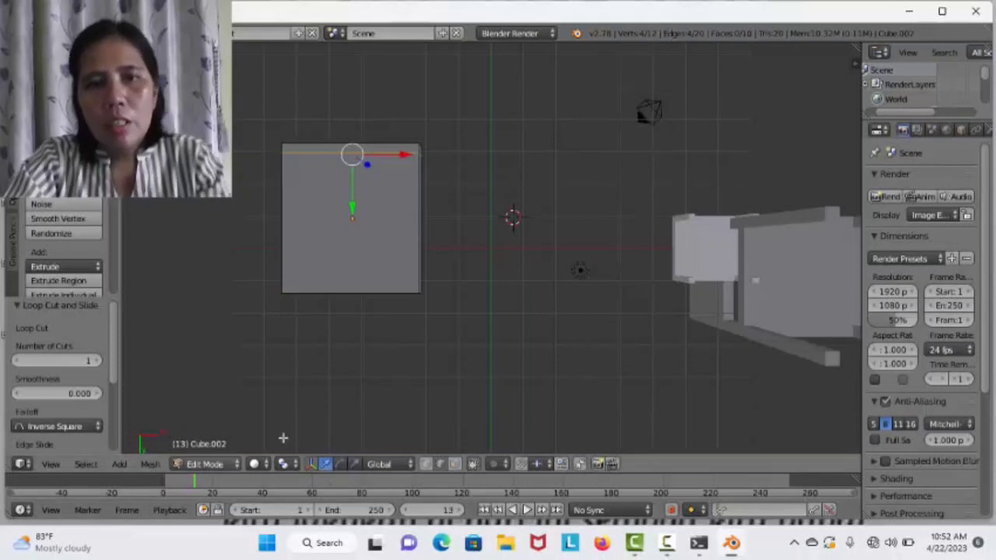
- Add a second loop cut parallel to X, slid by a factor of about -0.845 close to the slab's positive-Y edge
key("ctrl+r")
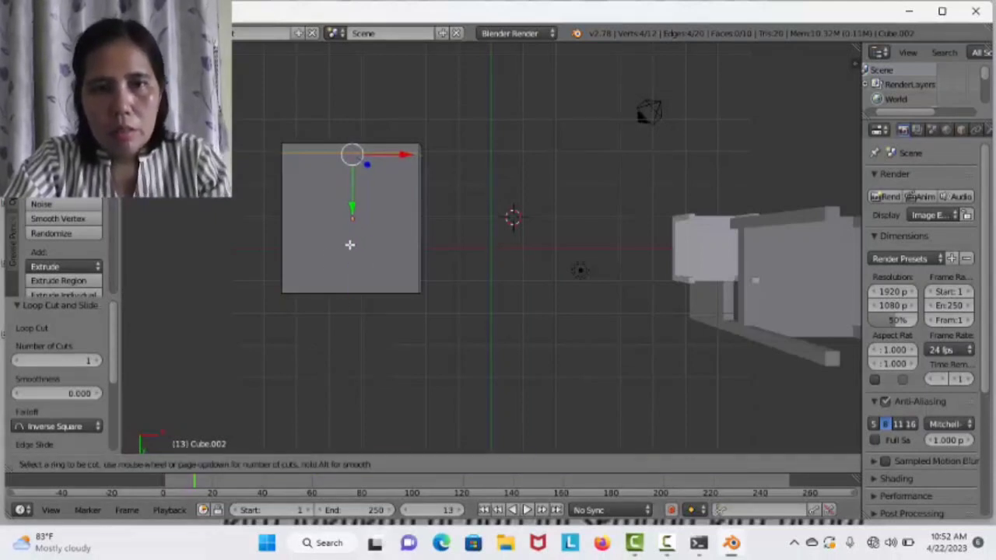
left_click(297, 252)
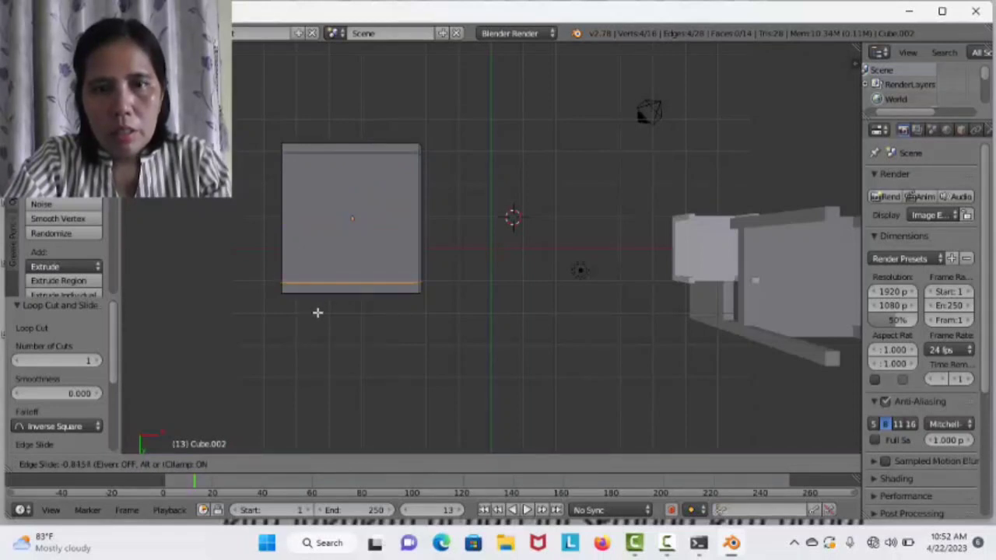
left_click(318, 312)
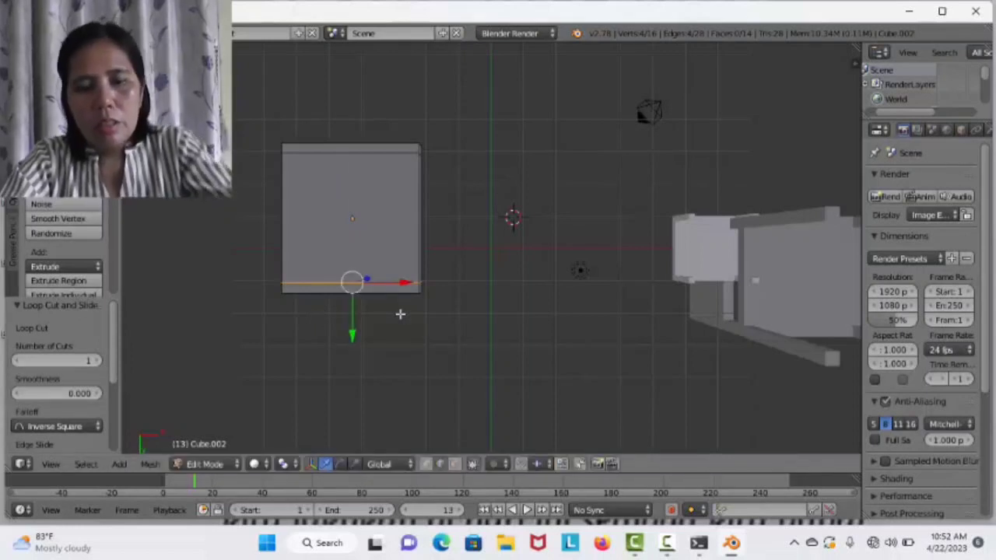
- Add two single loop cuts parallel to Y, one slid close to the slab's positive-X edge and one close to its negative-X edge
key("ctrl+r")
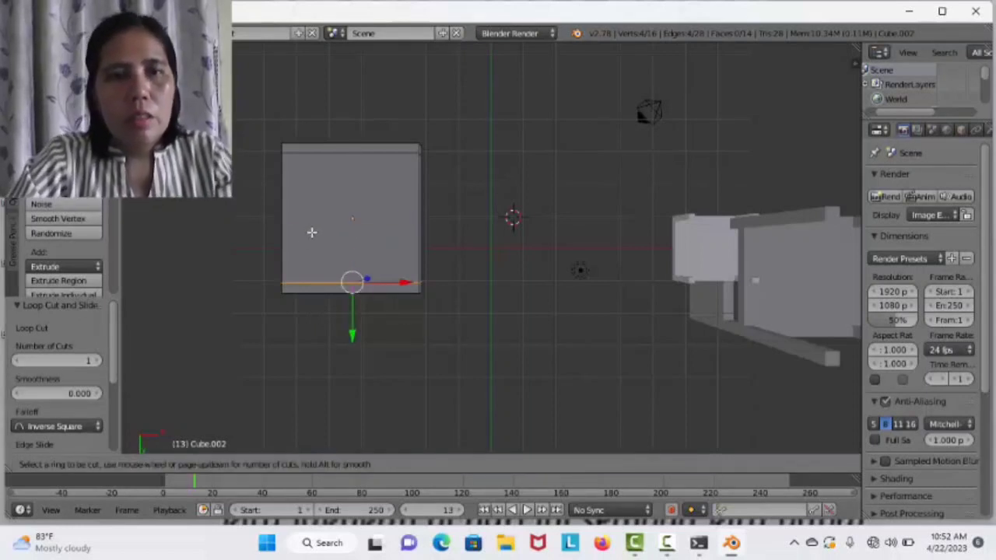
left_click(312, 176)
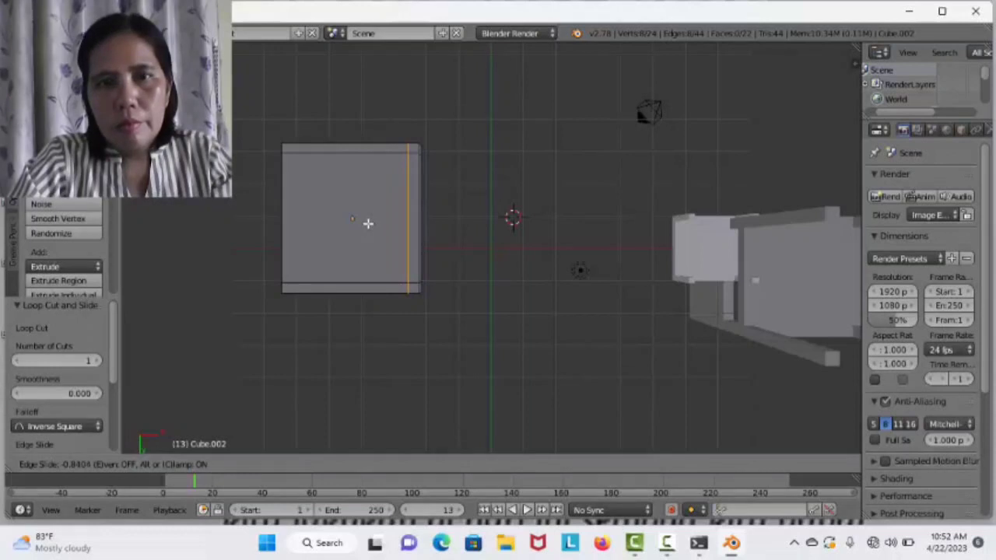
left_click(368, 224)
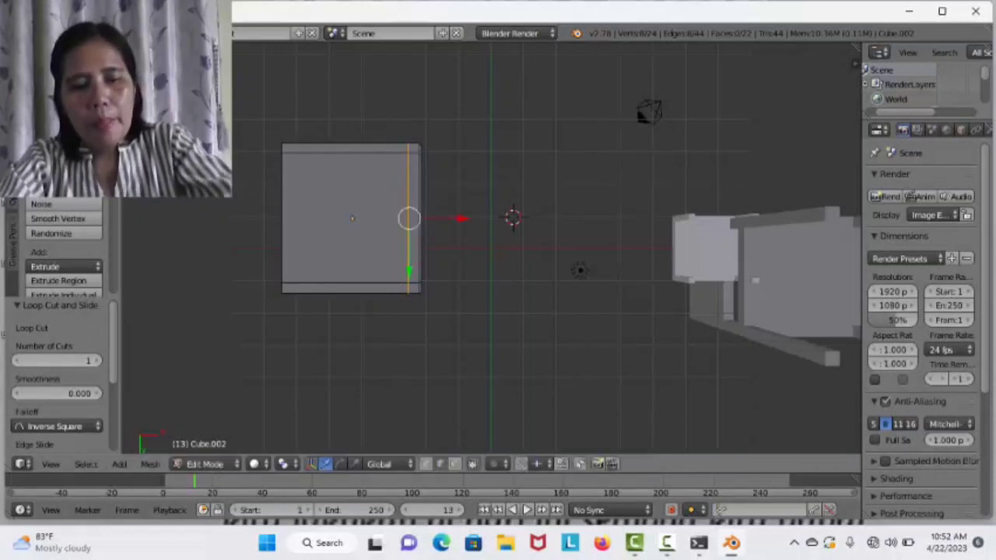
key("ctrl+r")
left_click(321, 152)
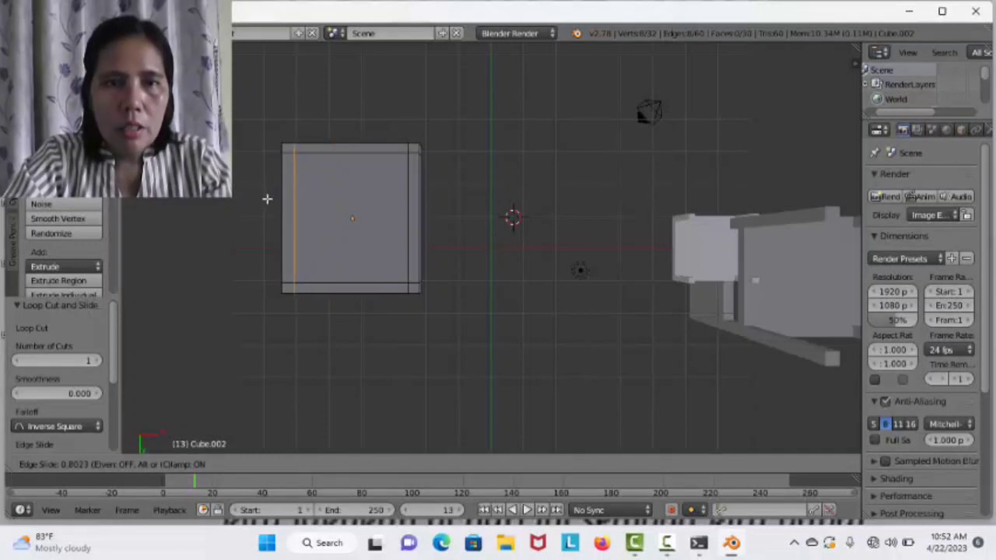
left_click(266, 199)
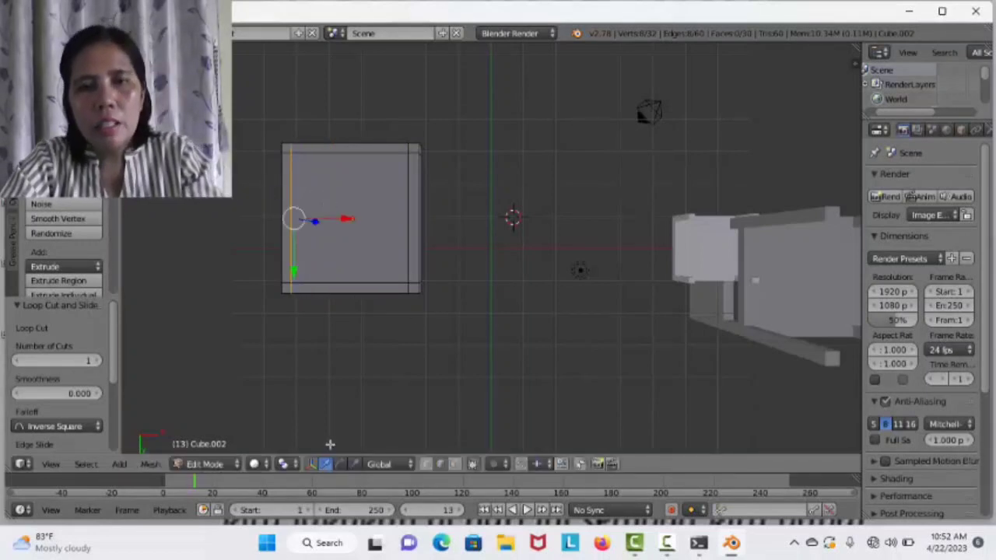
- Select the four corner faces on the slab's underside and extrude them about 1.28 units downward as legs
left_click(456, 464)
right_click(286, 150)
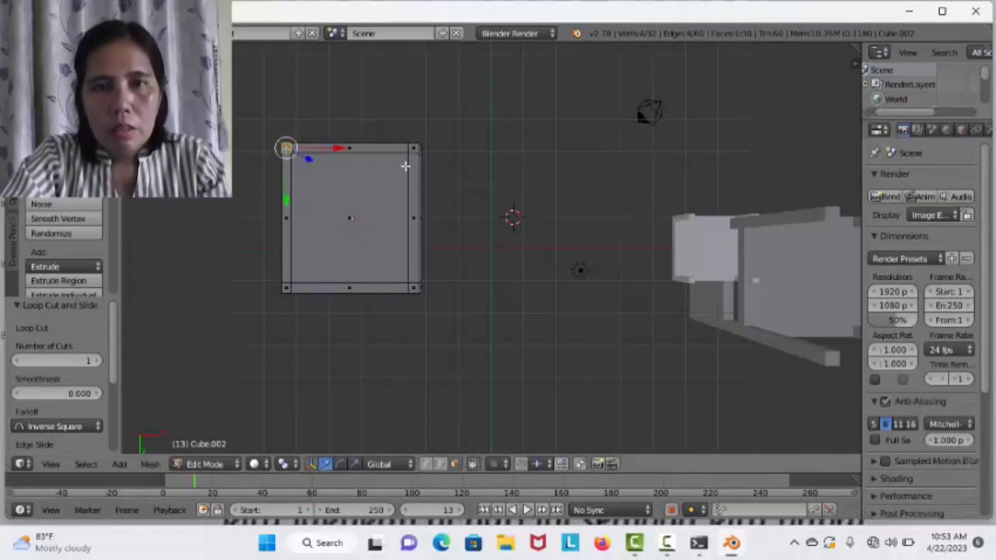
right_click(412, 147, "shift")
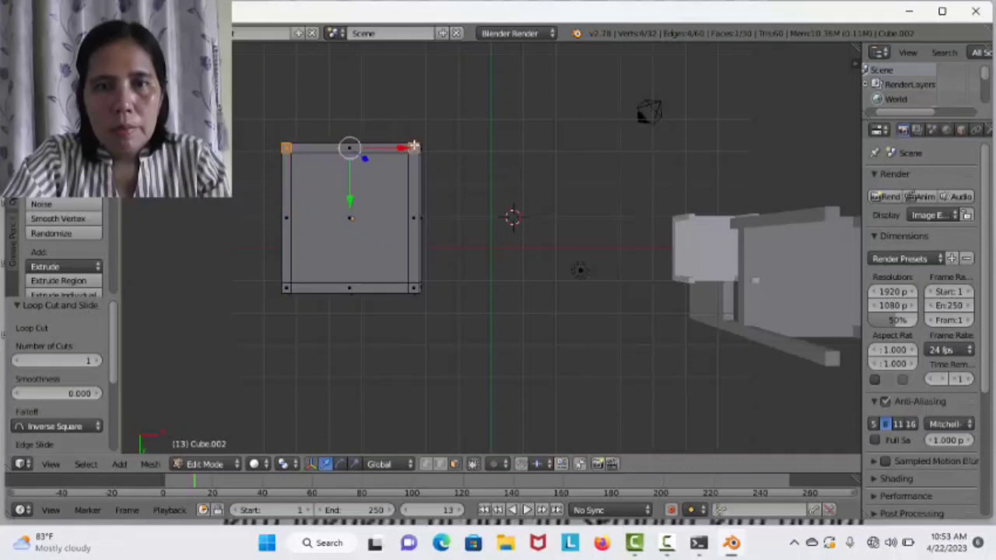
right_click(285, 287, "shift")
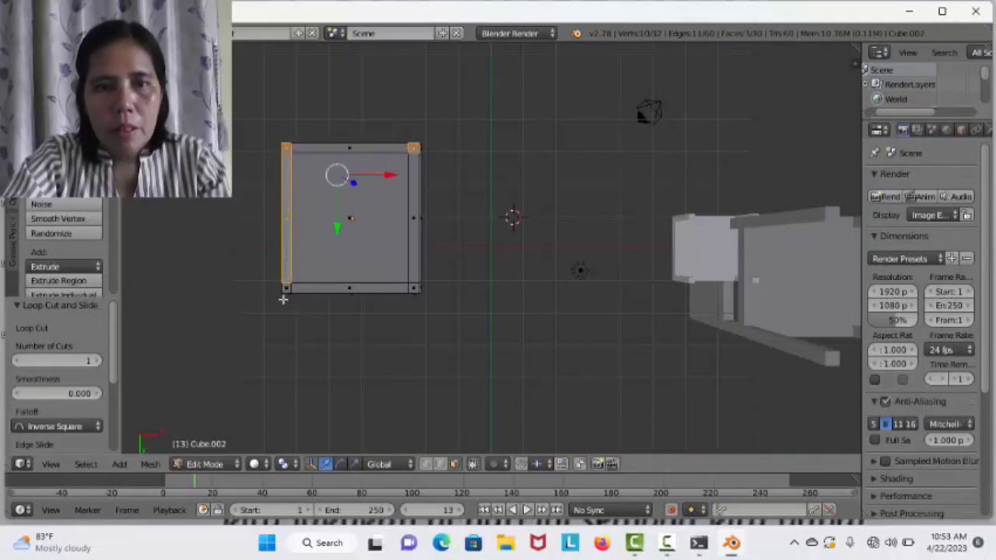
right_click(286, 287, "shift")
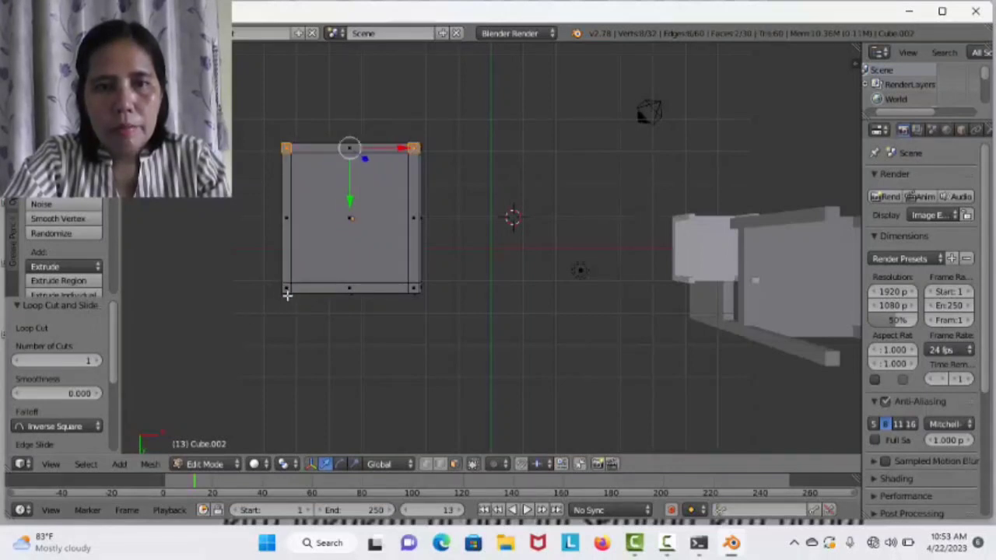
right_click(285, 289, "shift")
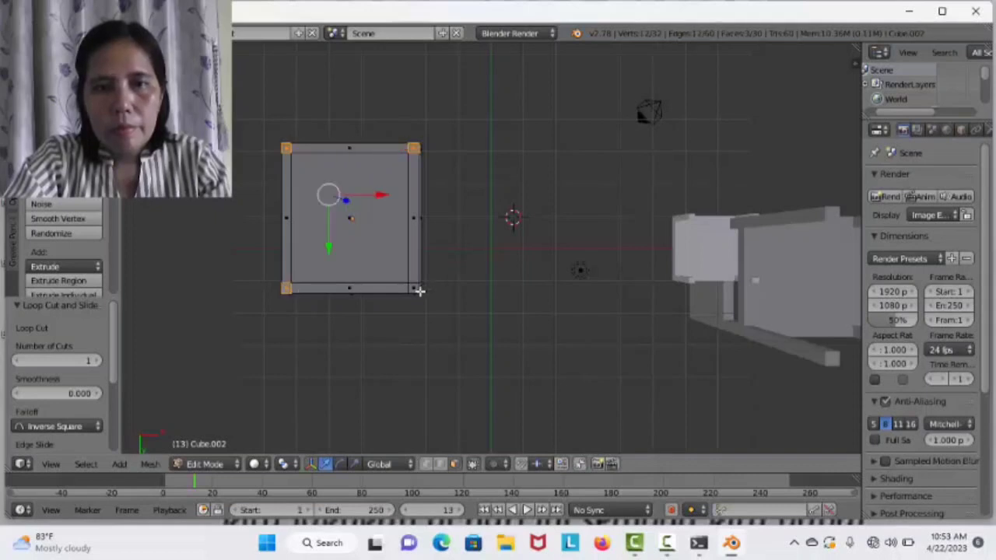
right_click(414, 289, "shift")
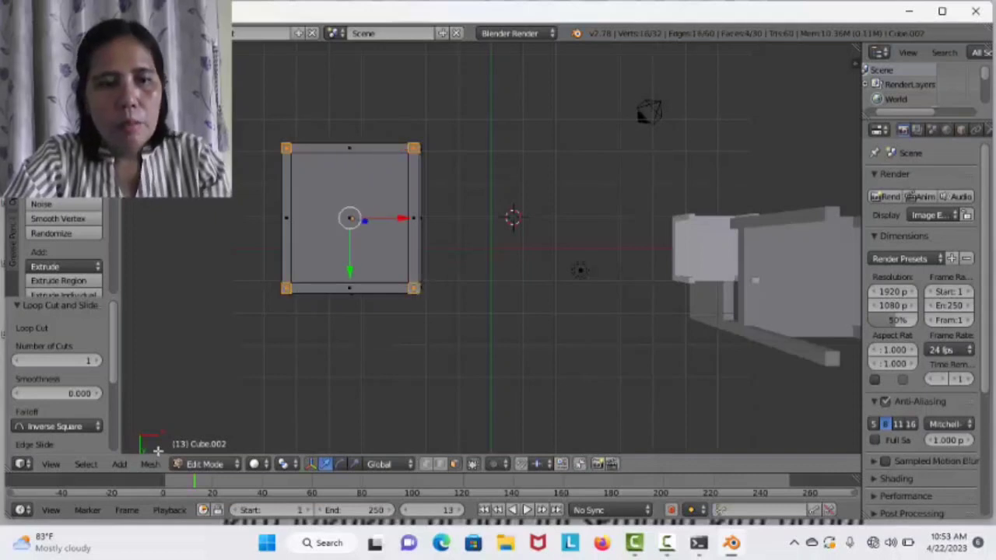
left_click(50, 464)
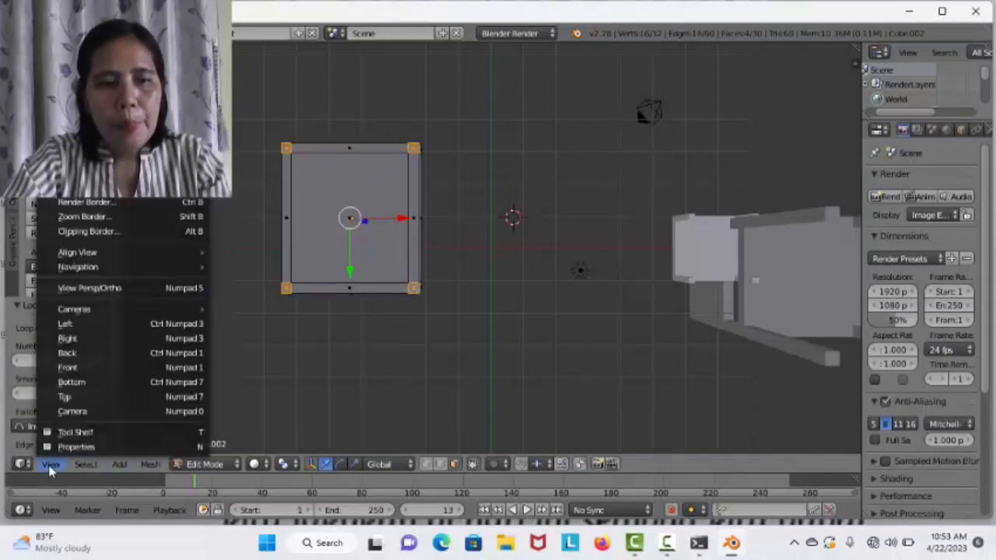
left_click(177, 367)
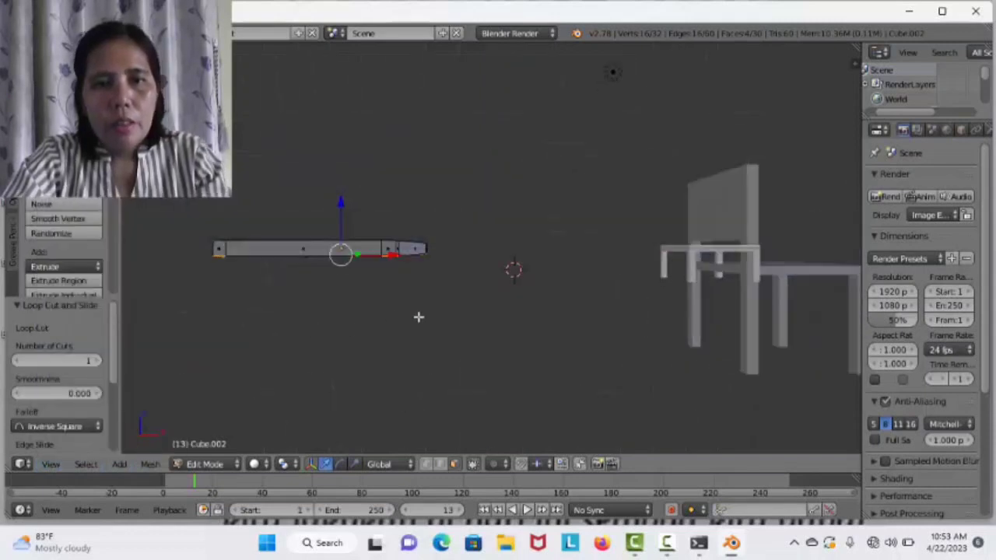
key("e")
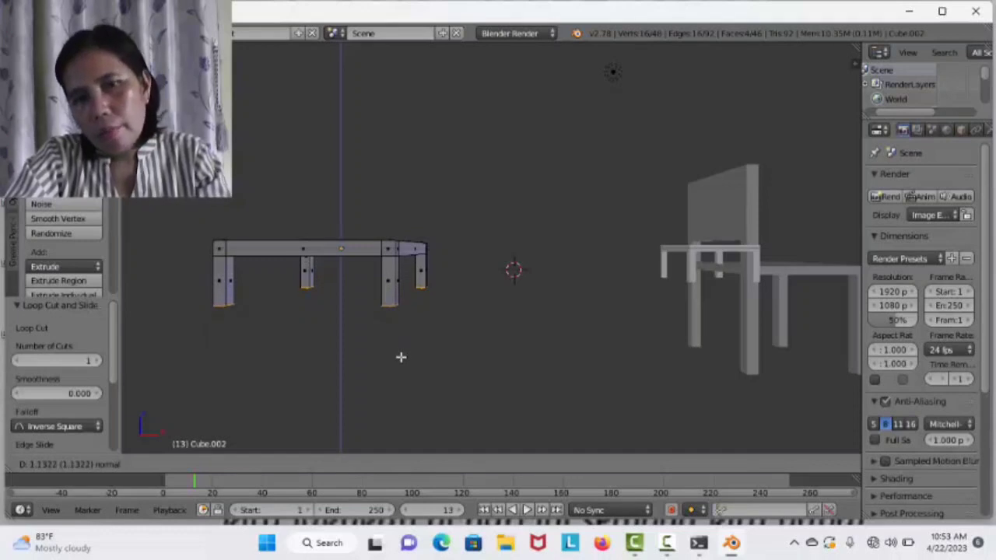
left_click(401, 360)
middle_click_drag(257, 359, 254, 405)
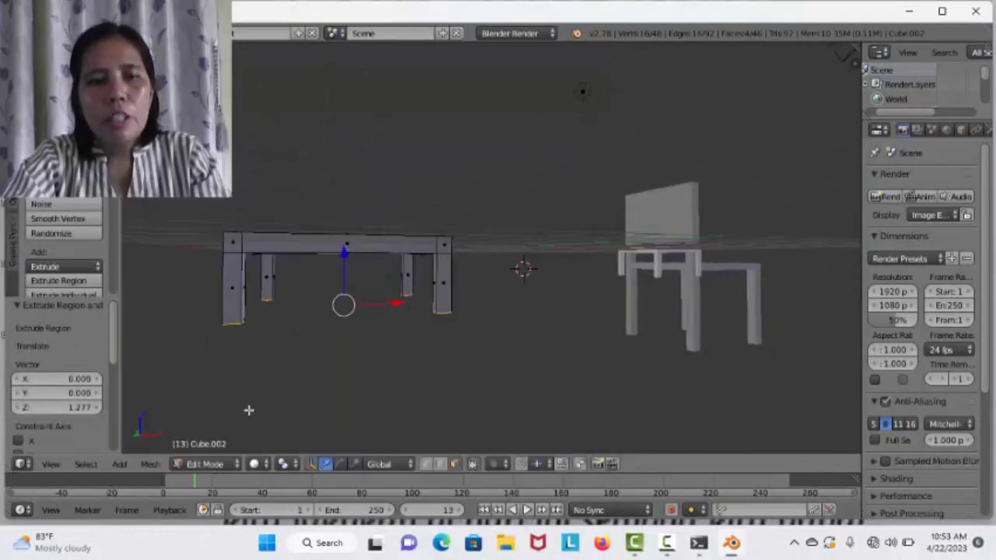
- Select the four narrow border faces between the legs on the underside and extrude them about 0.52 units downward as an apron
left_click(52, 465)
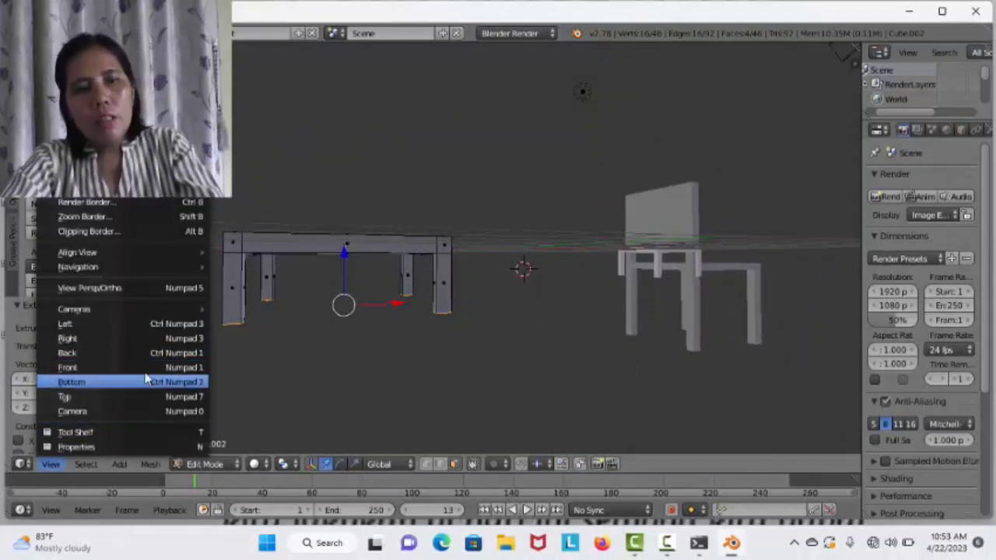
left_click(152, 385)
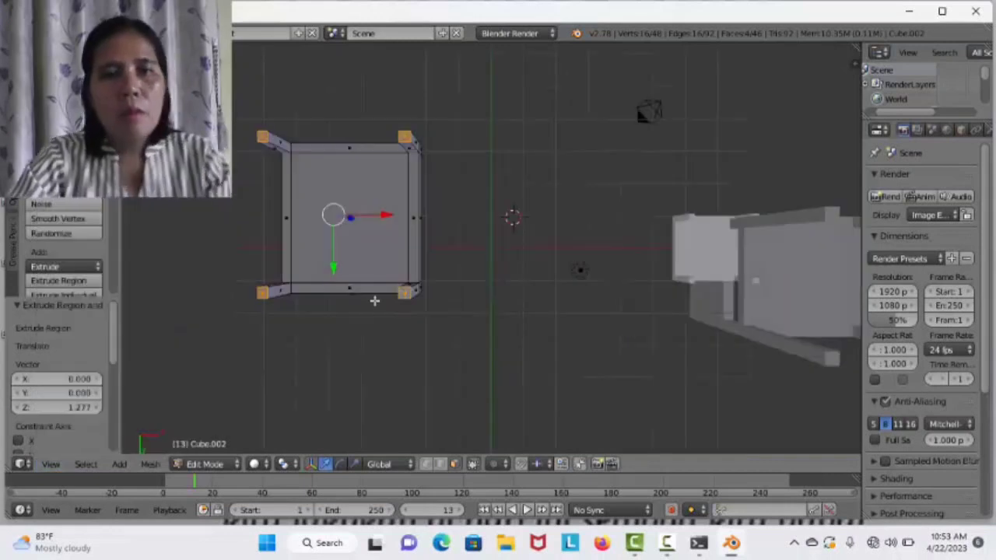
right_click(284, 173)
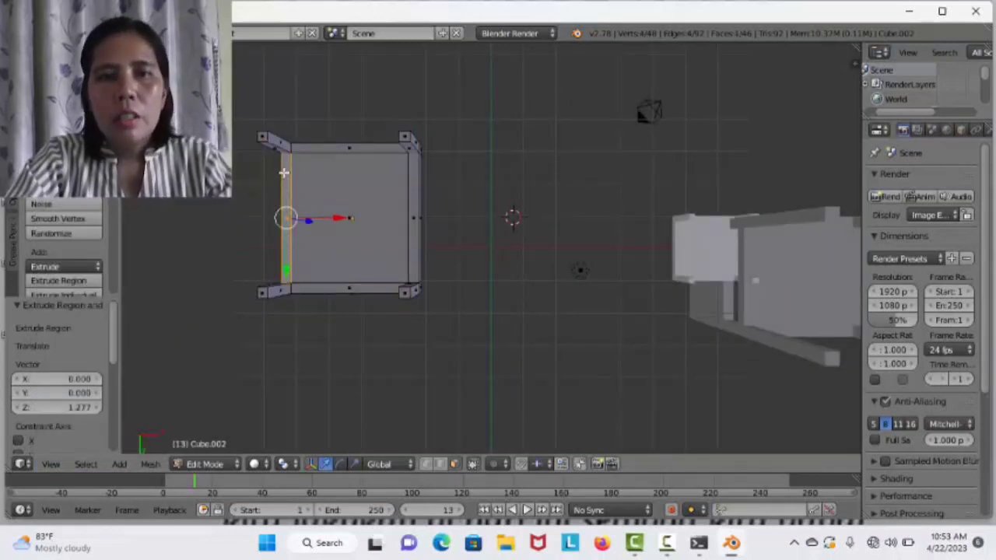
right_click(380, 149, "shift")
right_click(413, 198, "shift")
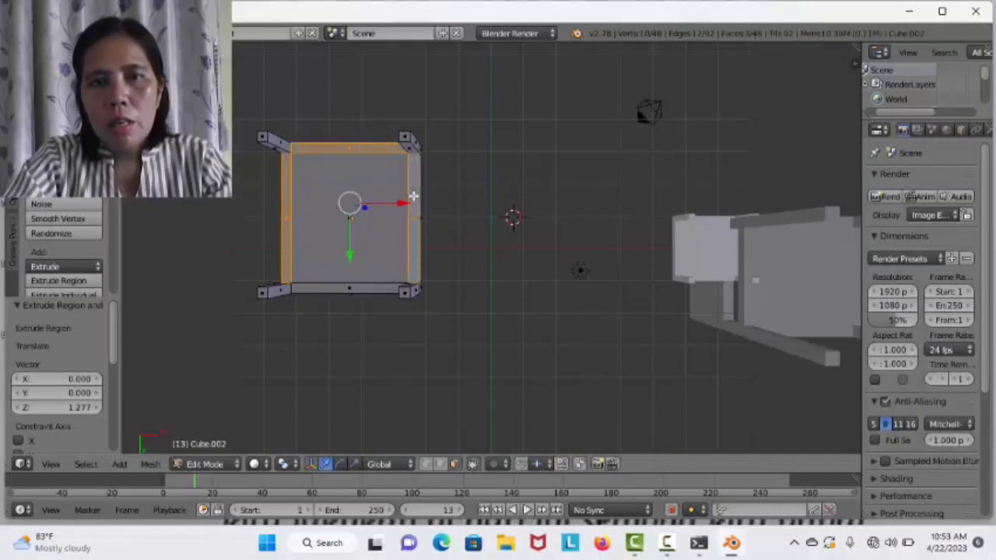
right_click(363, 289, "shift")
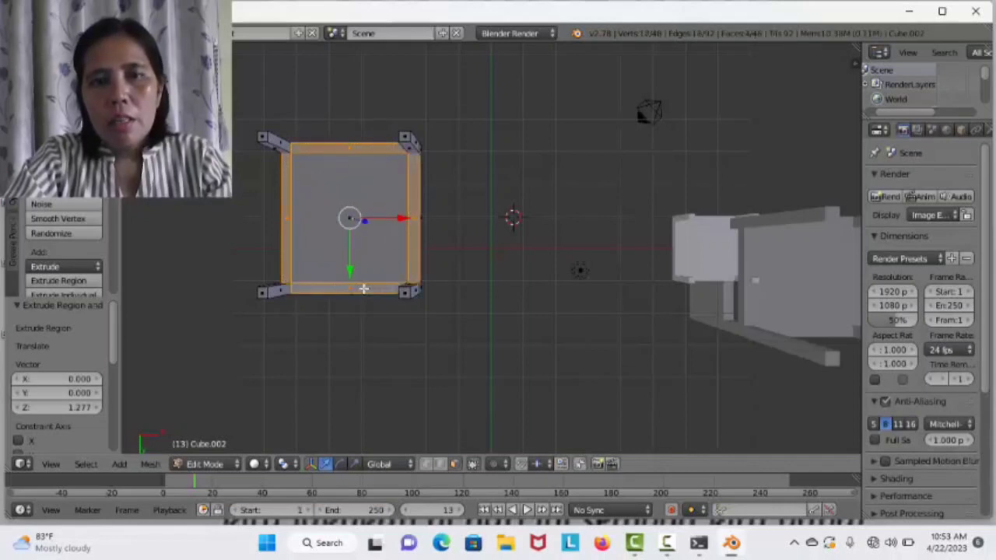
left_click(60, 465)
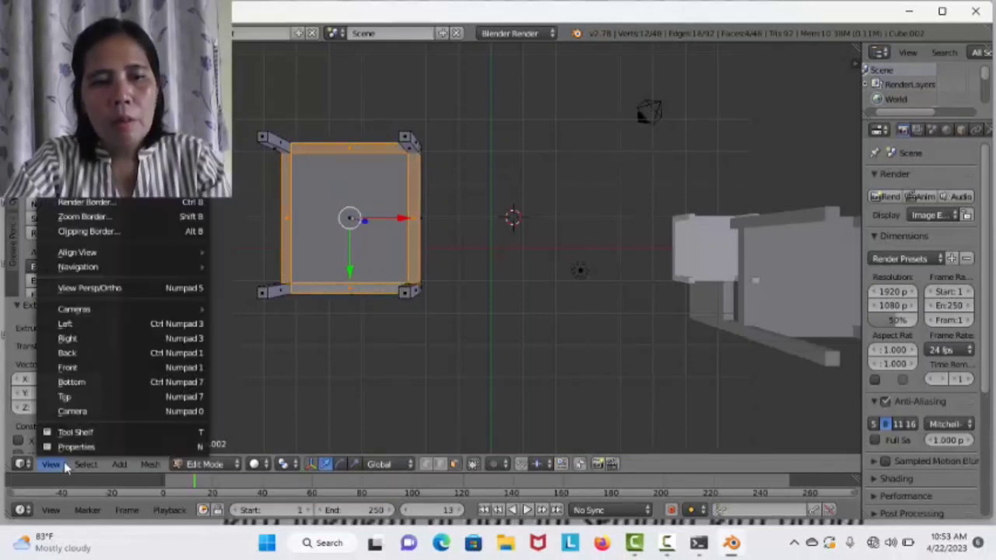
left_click(82, 372)
key("e")
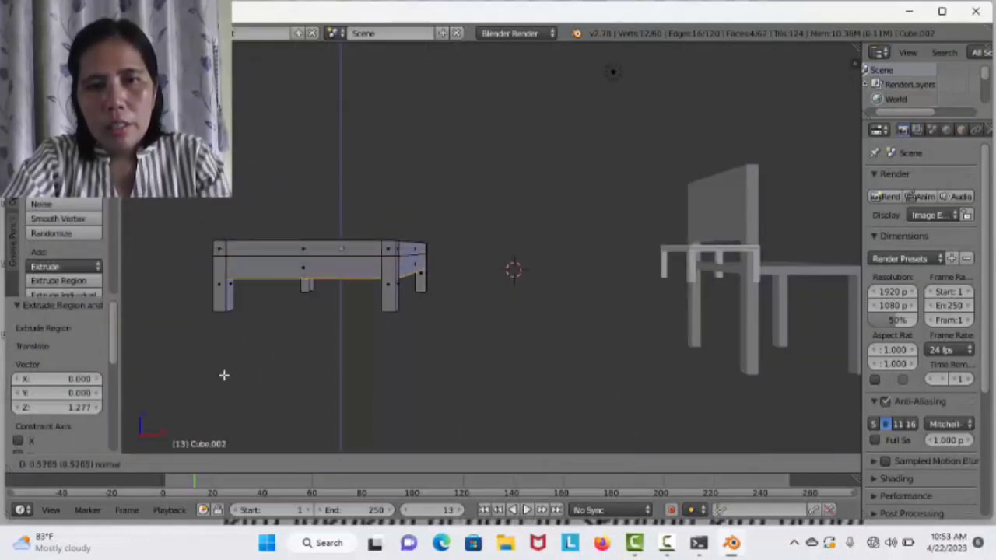
left_click(223, 375)
- Select the two corner faces along the positive-Y edge of the seat's upper side and extrude them 2.1 units upward as backrest posts
middle_click_drag(309, 382, 318, 164)
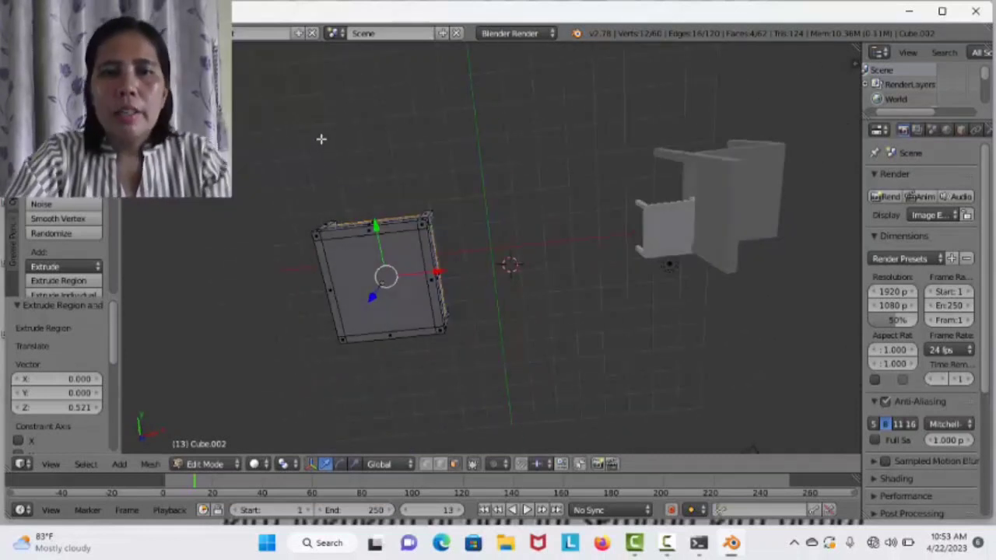
middle_click_drag(403, 294, 507, 305)
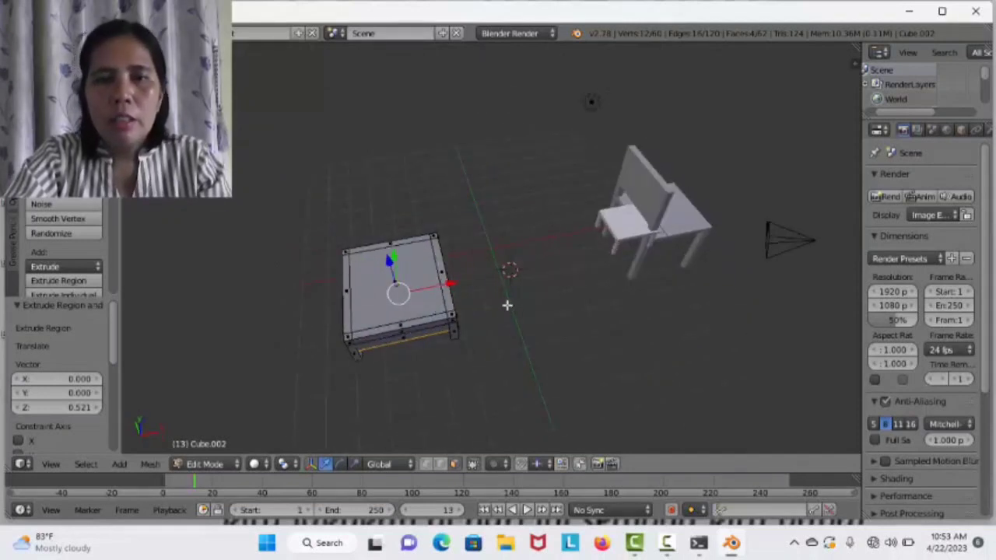
left_click(48, 465)
left_click(99, 397)
scroll(334, 284, "up", 3)
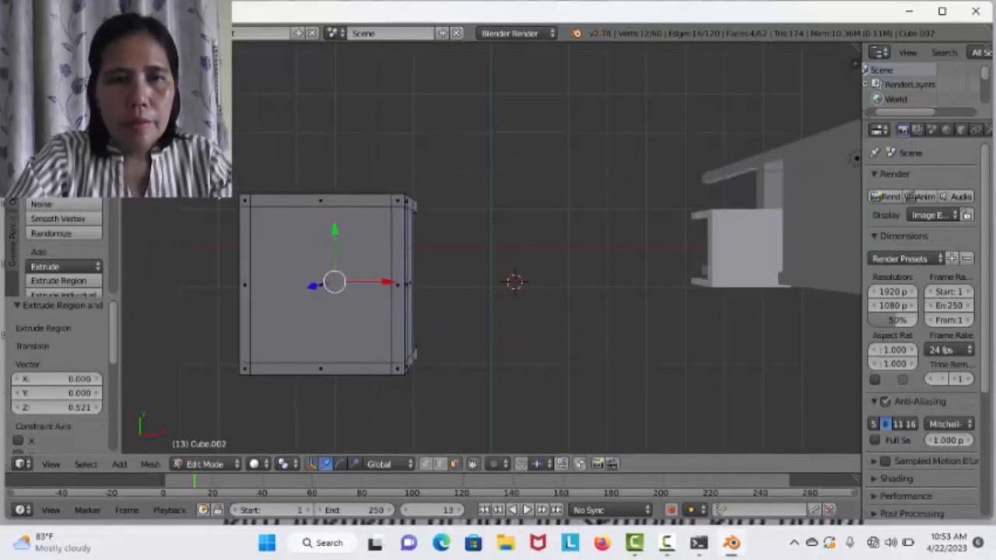
right_click(243, 200)
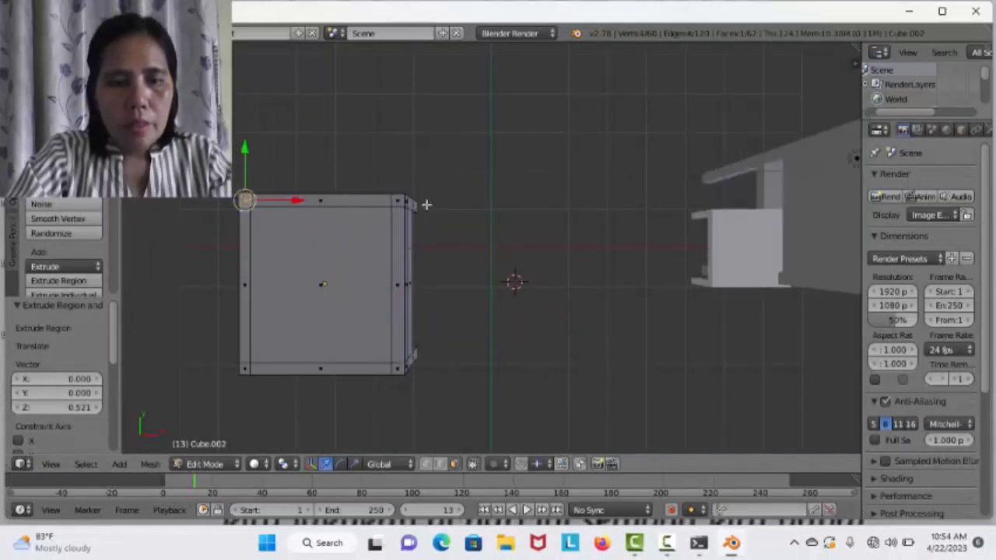
right_click(397, 201, "shift")
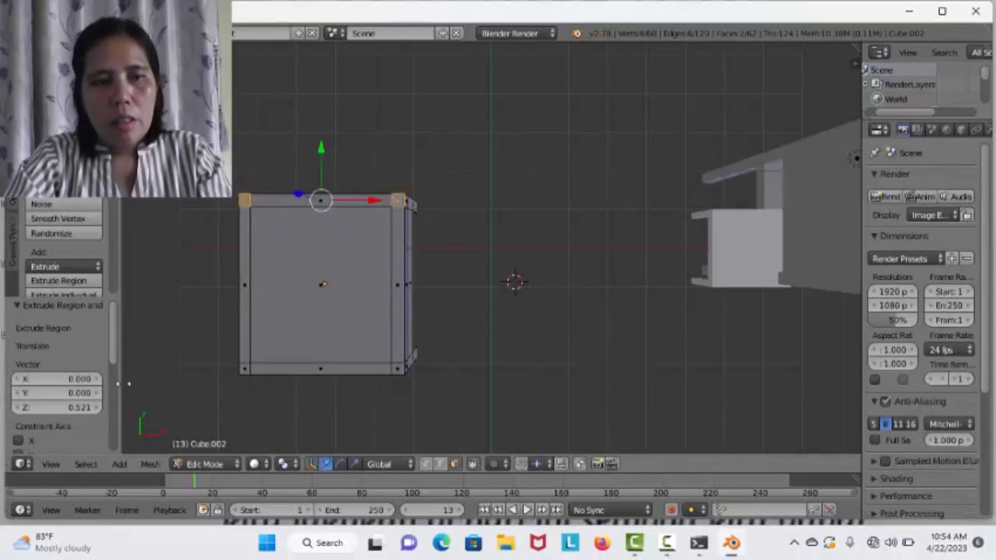
left_click(50, 464)
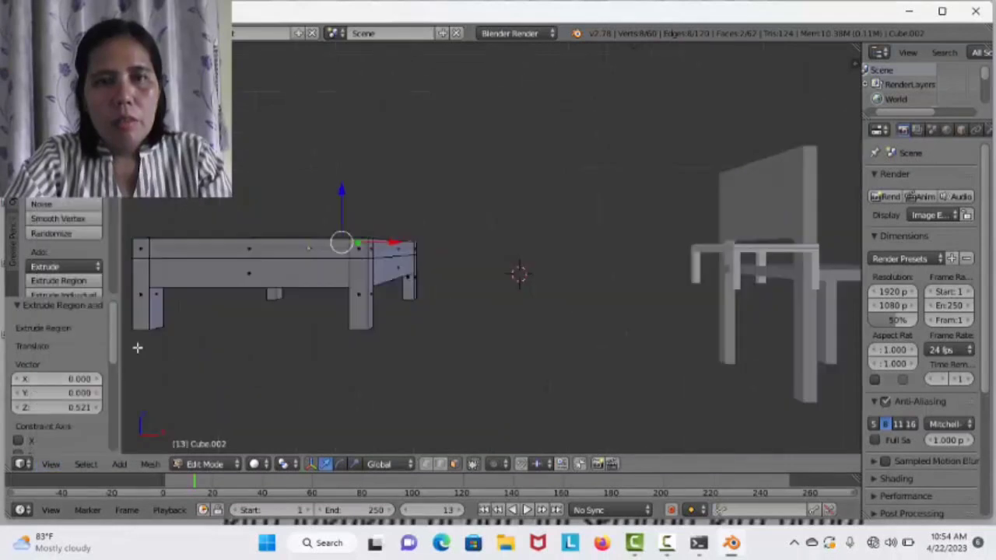
scroll(137, 344, "up", 3)
middle_click_drag(146, 350, 171, 367)
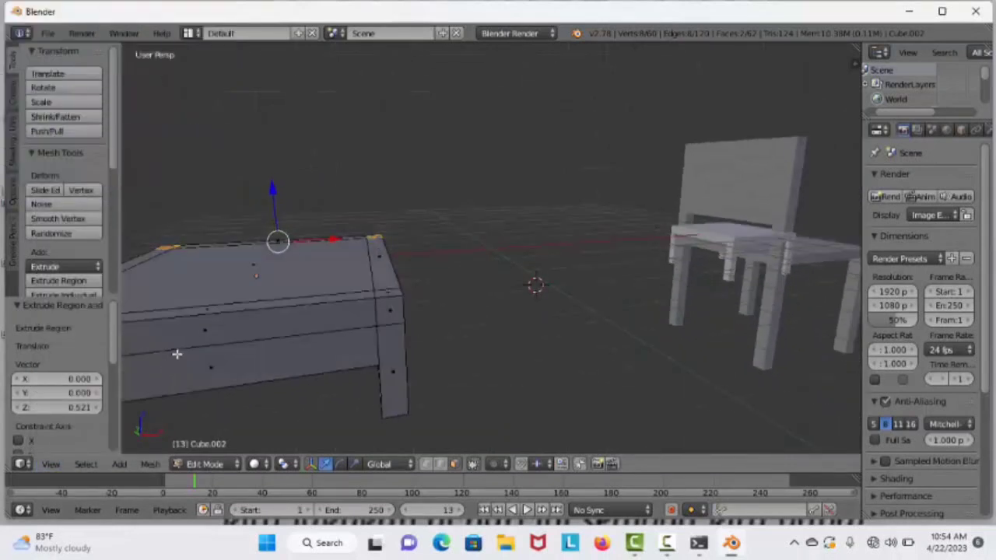
key("e")
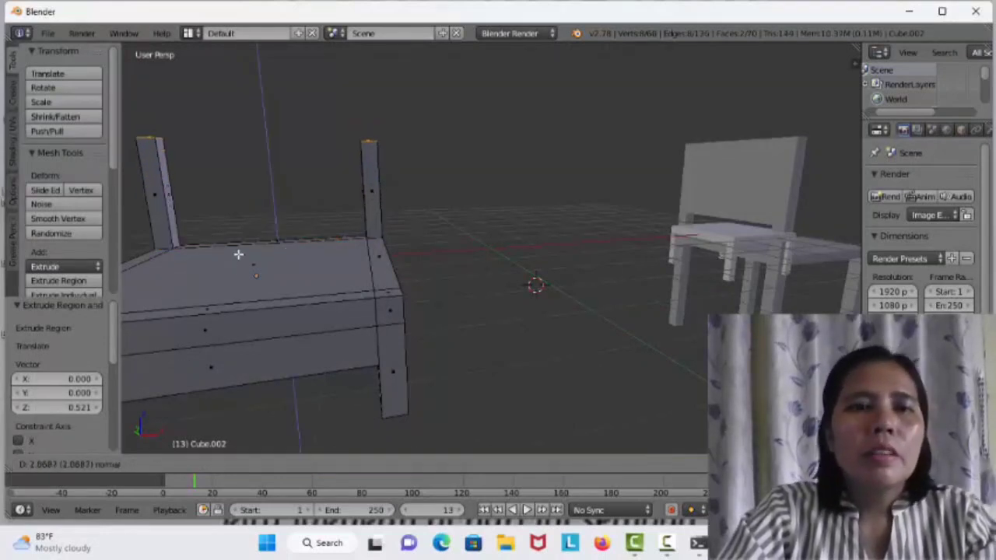
left_click(236, 252)
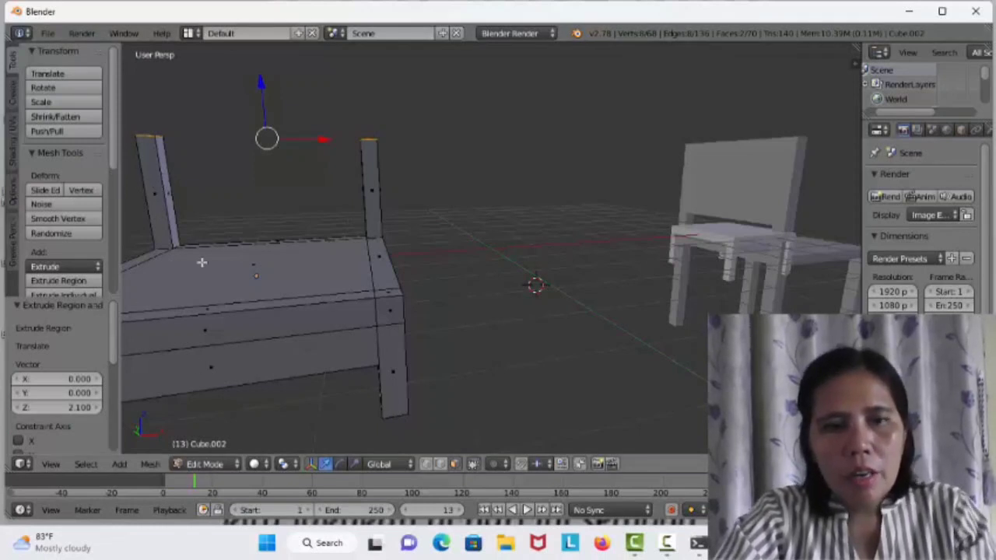
- Add a single loop cut around the negative-X backrest post and lower it about 0.68 units along Z
key("ctrl+r")
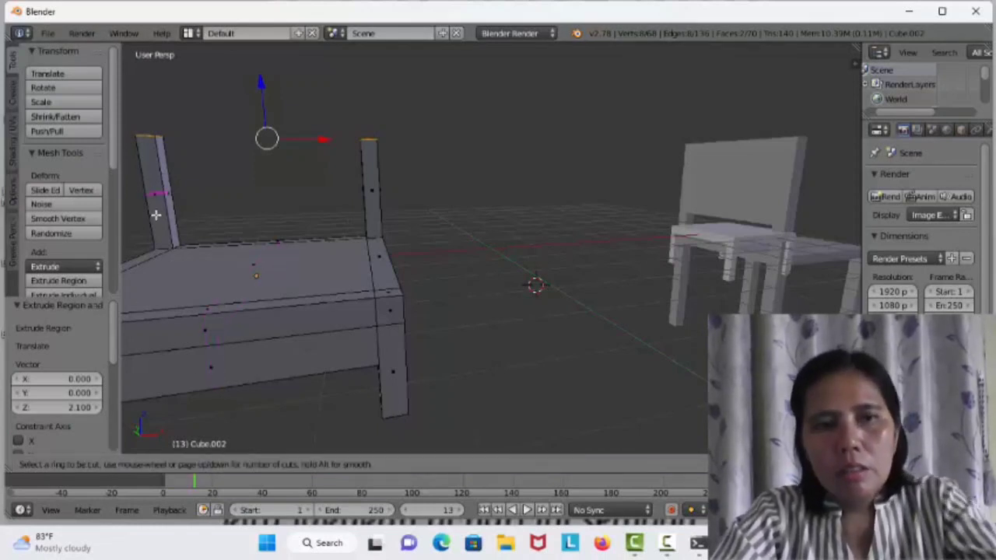
left_click(155, 216)
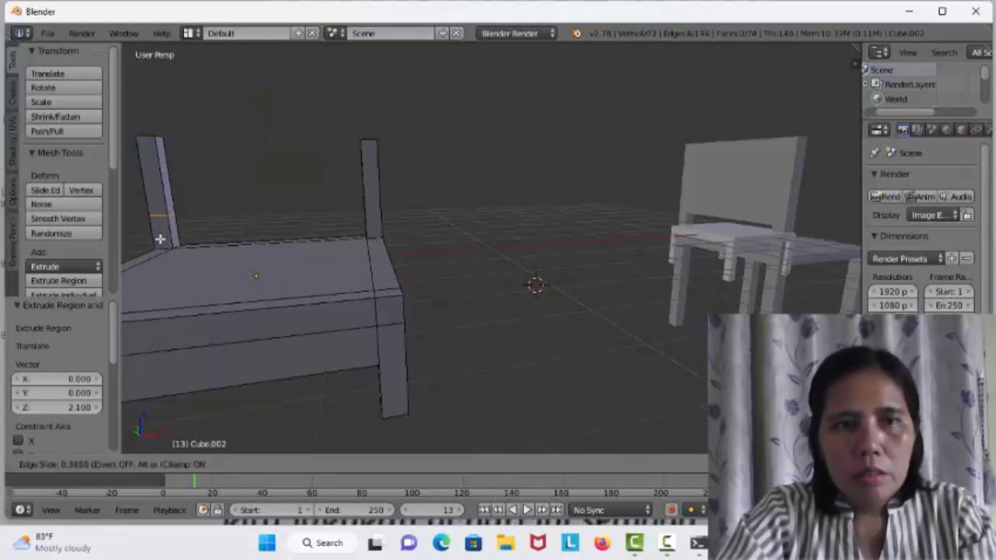
left_click(159, 197)
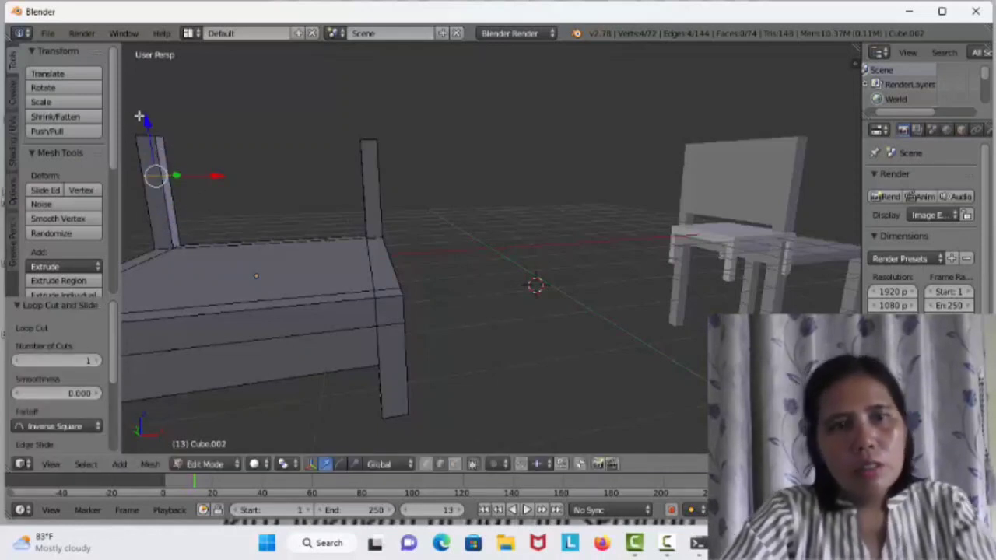
left_click_drag(145, 118, 153, 159)
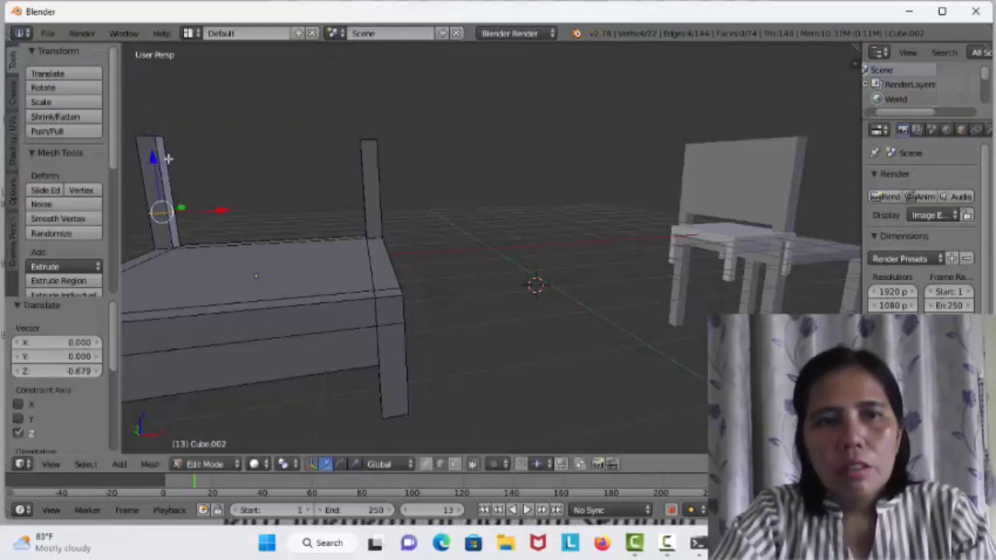
- Select the negative-X backrest post's inner face above the loop cut and extrude it about 3.71 units to the opposite post
right_click(163, 164)
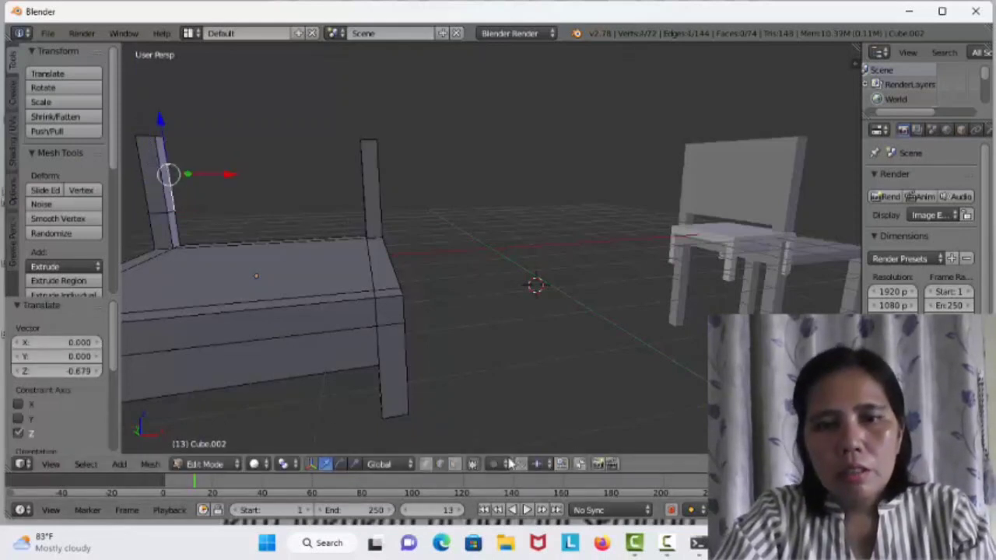
left_click(453, 465)
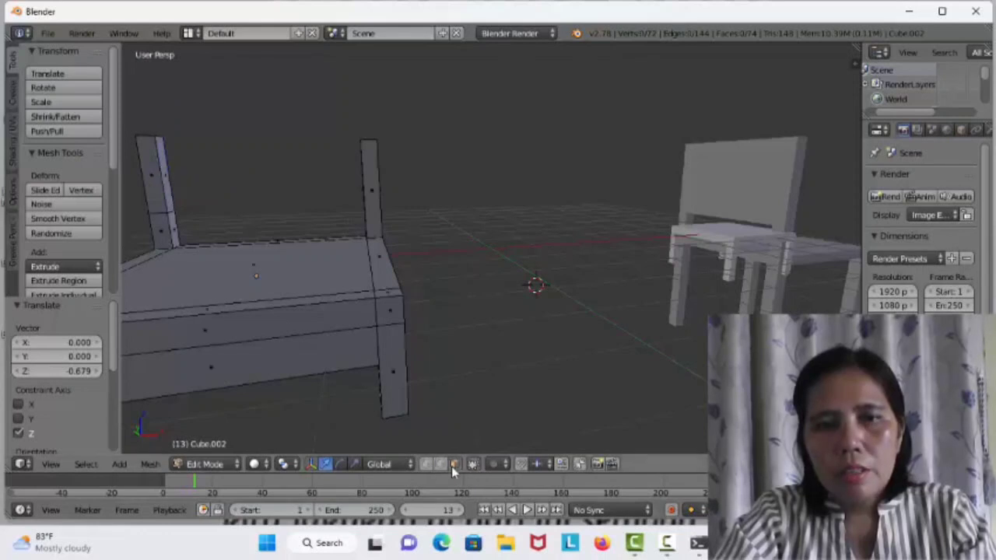
right_click(169, 162)
key("e")
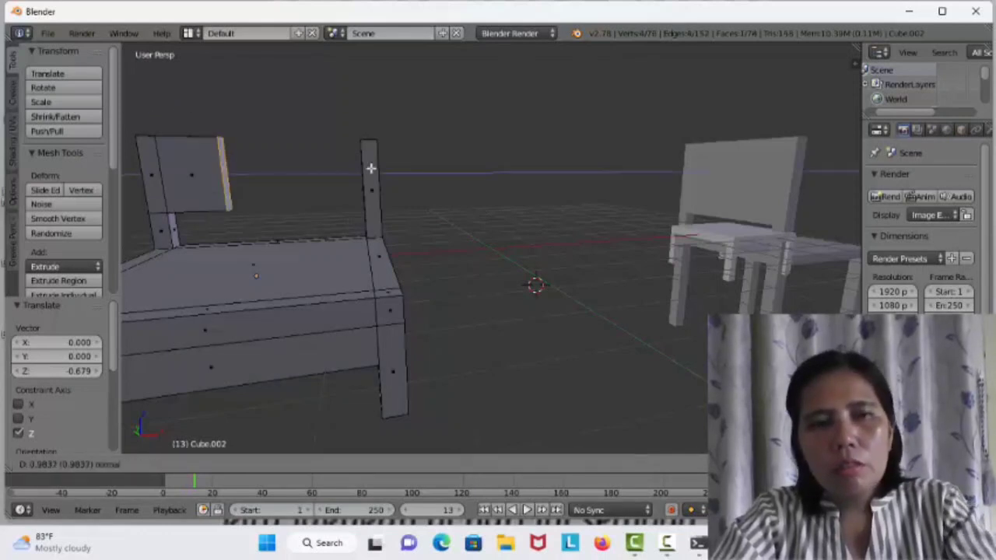
left_click(400, 170)
middle_click_drag(388, 318, 410, 291)
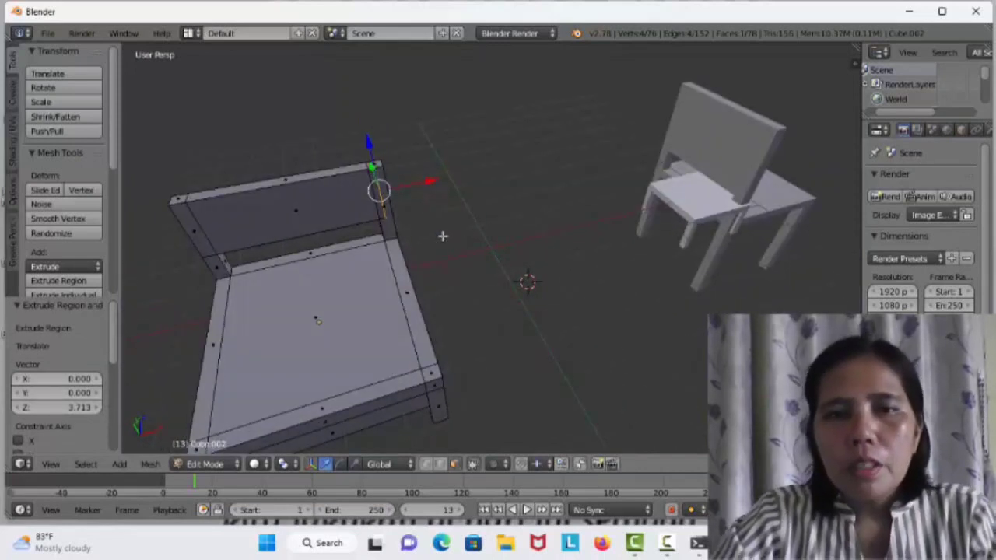
- Return to Object Mode and move the bed-like piece about 5.02 units along positive Y and 2.3 units toward negative X
scroll(442, 235, "down", 3)
left_click(51, 464)
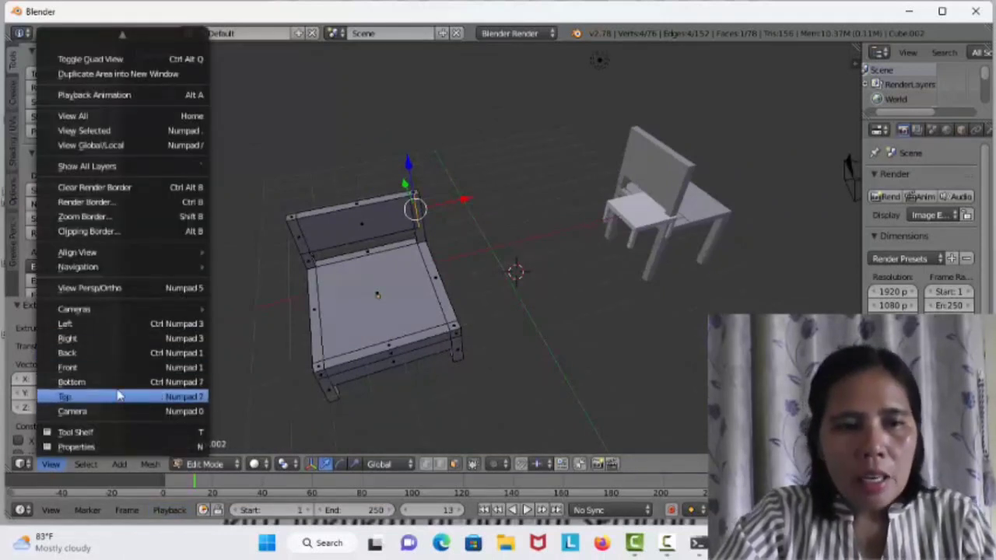
left_click(136, 374)
middle_click_drag(491, 337, 495, 390)
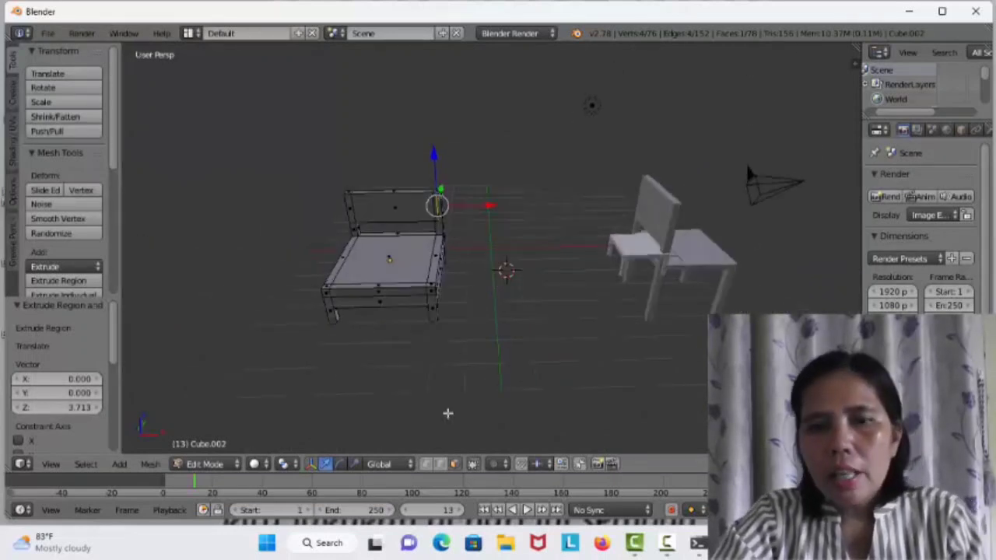
left_click(221, 465)
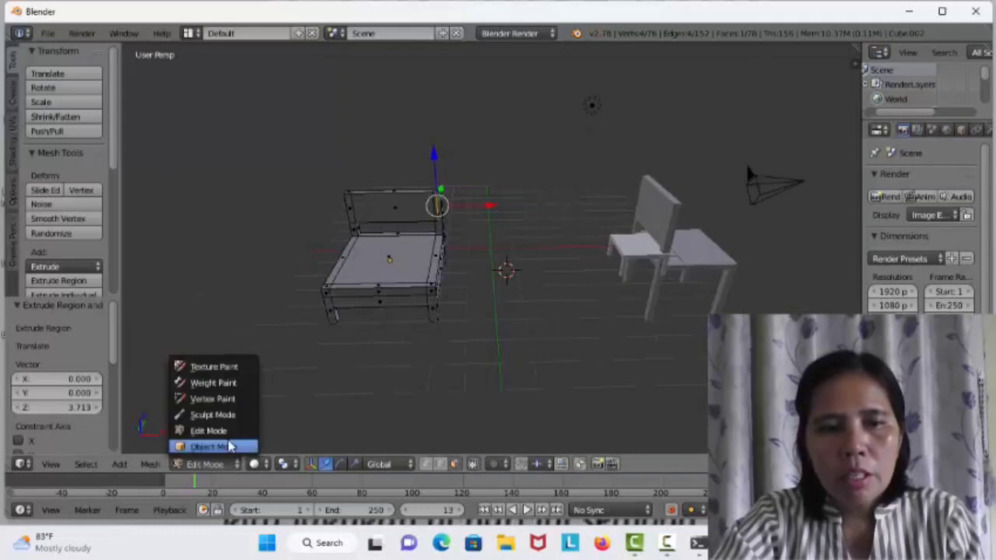
left_click(233, 446)
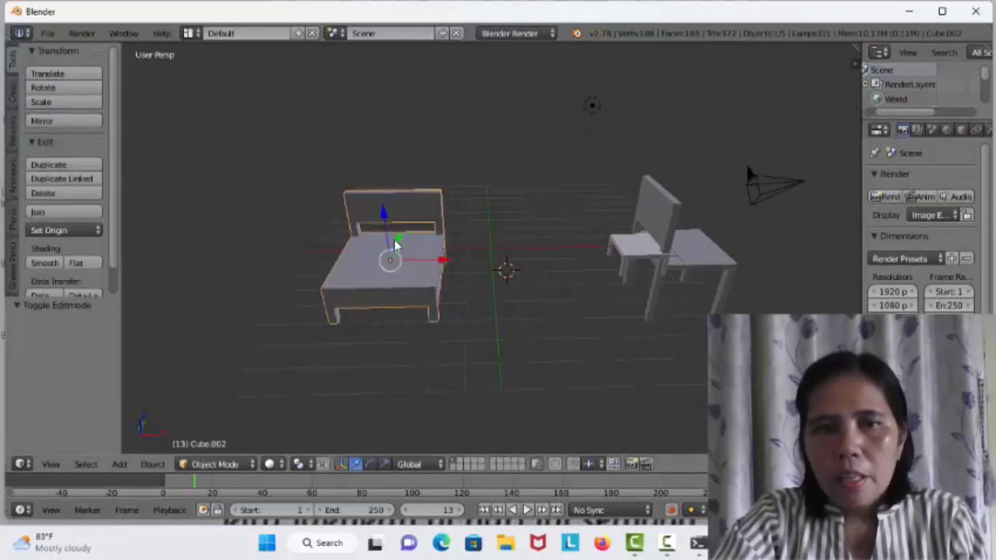
left_click_drag(395, 243, 413, 196)
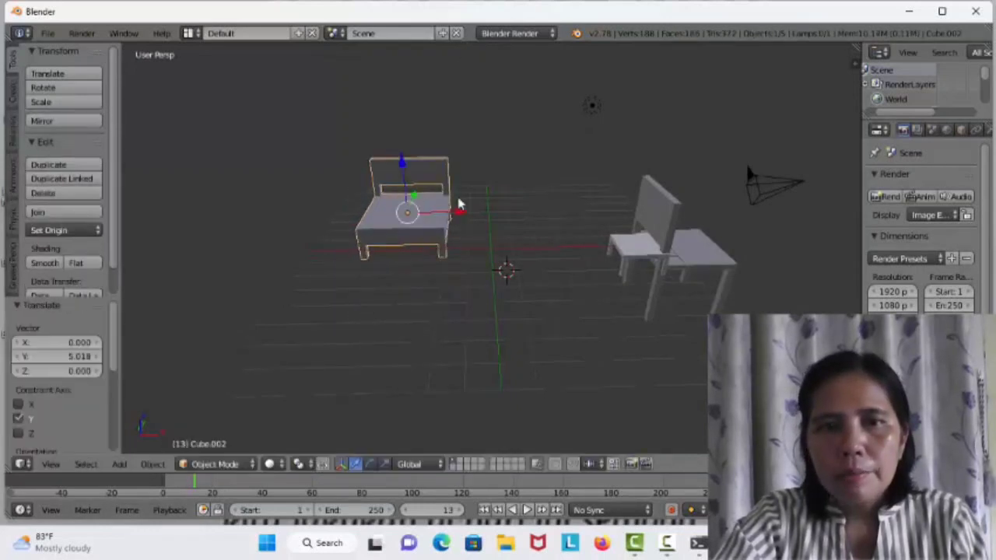
left_click_drag(460, 219, 416, 224)
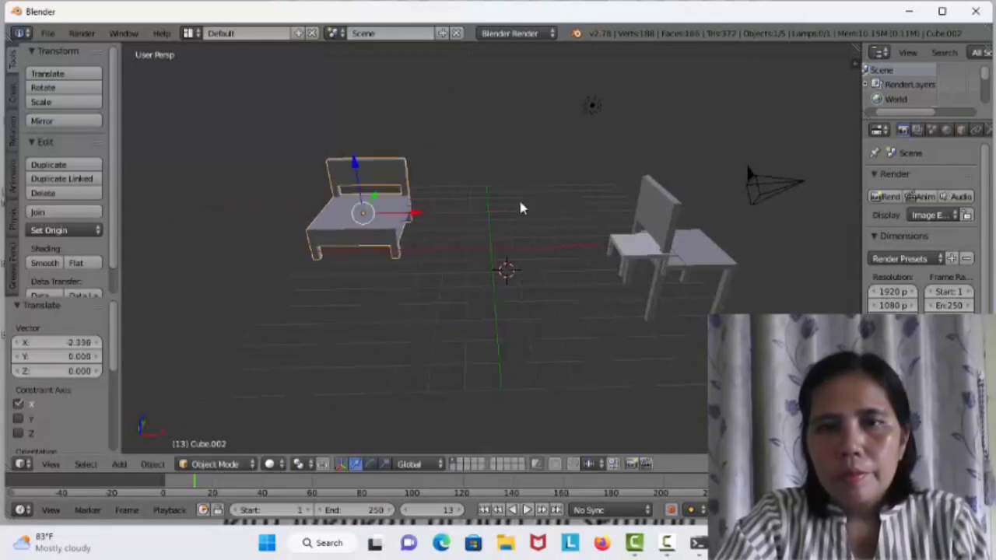
- Move the high-backed chair toward negative X by about 4.18 units plus another 2.25 units, clear of the small table
right_click(708, 262)
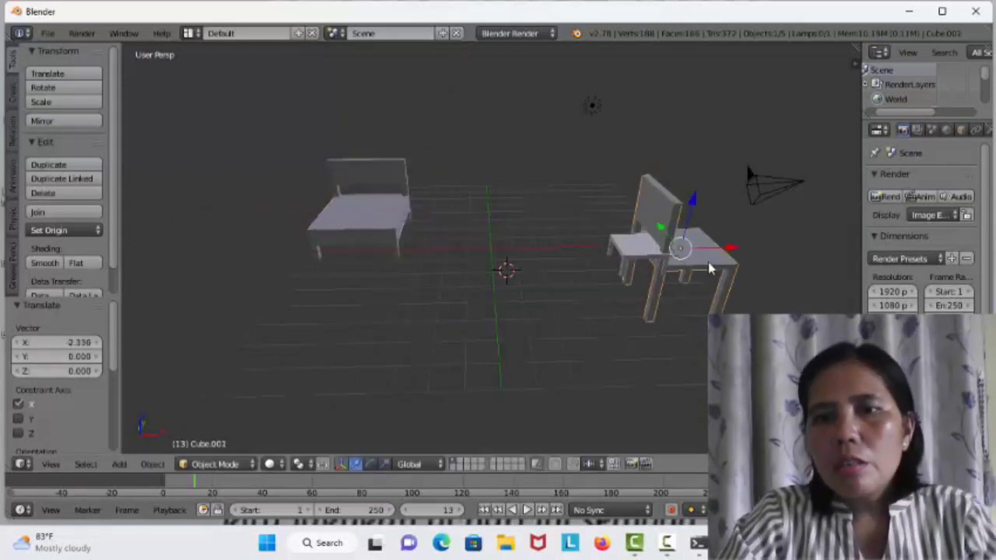
left_click_drag(722, 253, 634, 280)
right_click(658, 254)
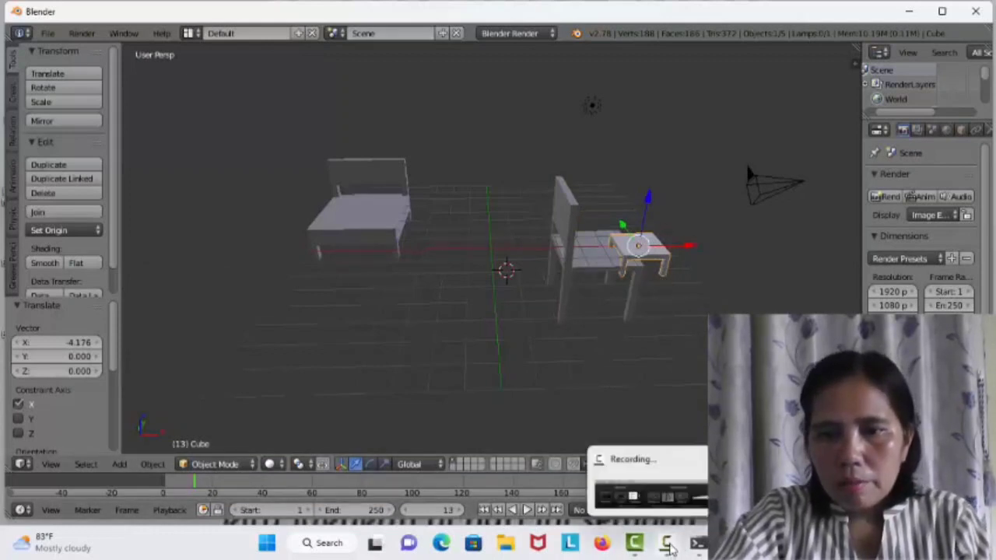
left_click(668, 544)
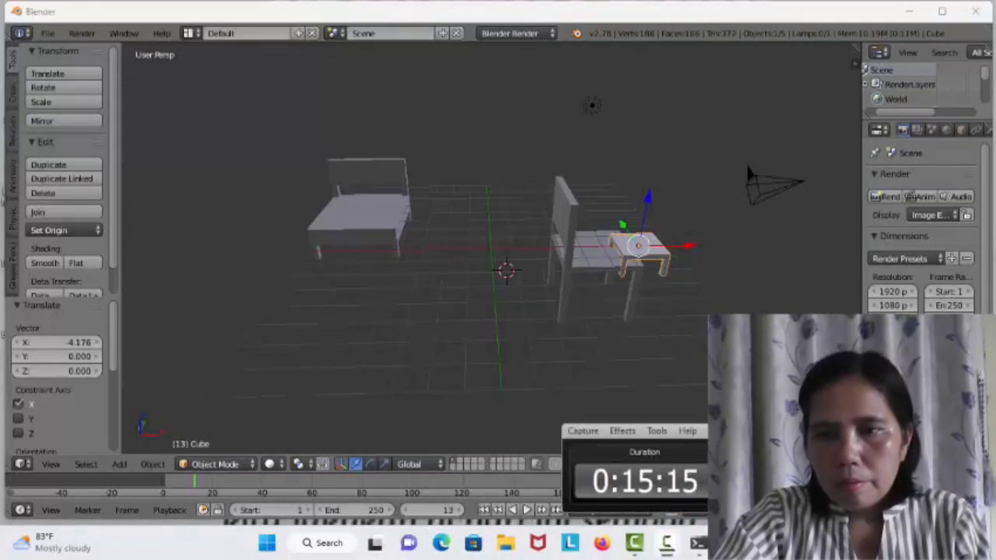
left_click(668, 545)
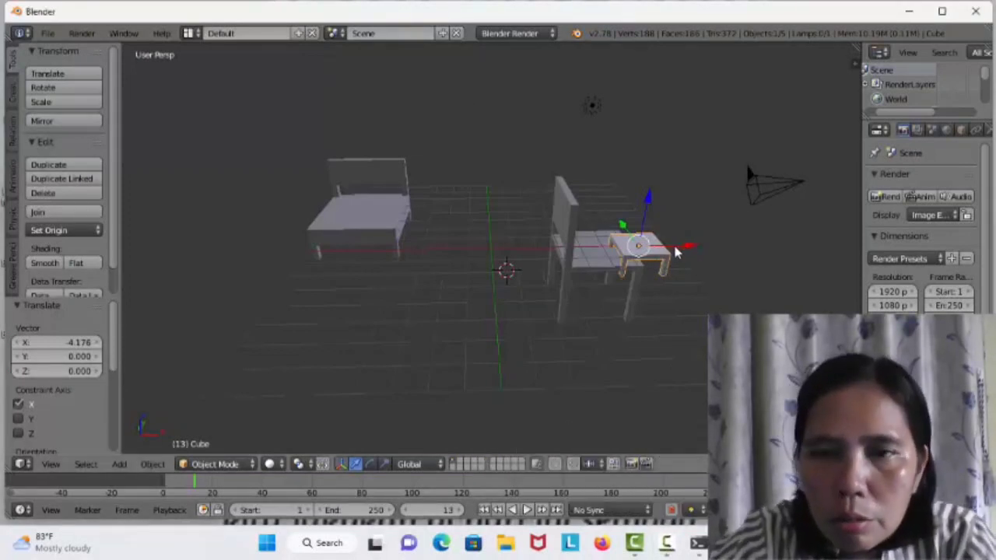
right_click(580, 266)
left_click_drag(645, 255, 616, 267)
- Scale the small table by about 1.37 along X, 2.91 along Y and 1.79 along Z
right_click(643, 257)
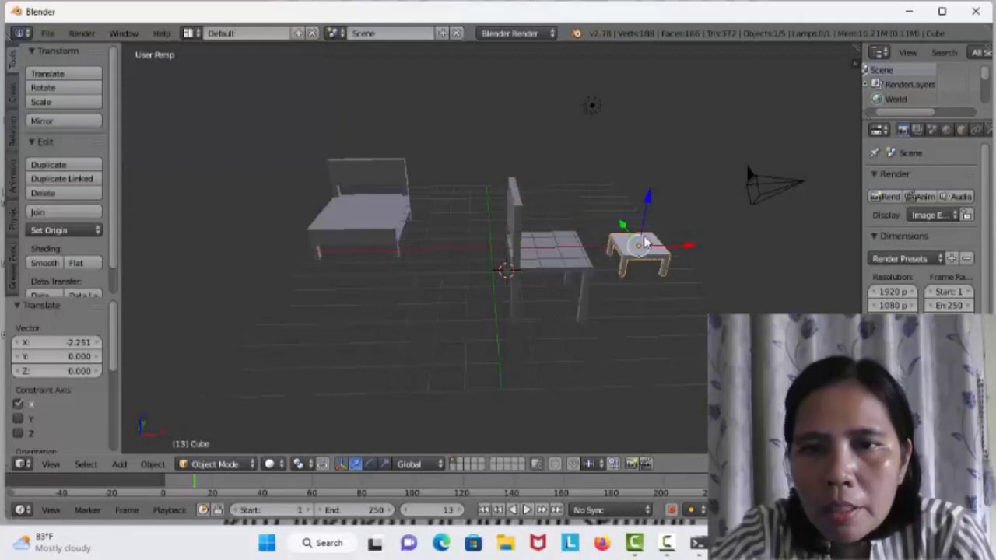
key("s")
key("x")
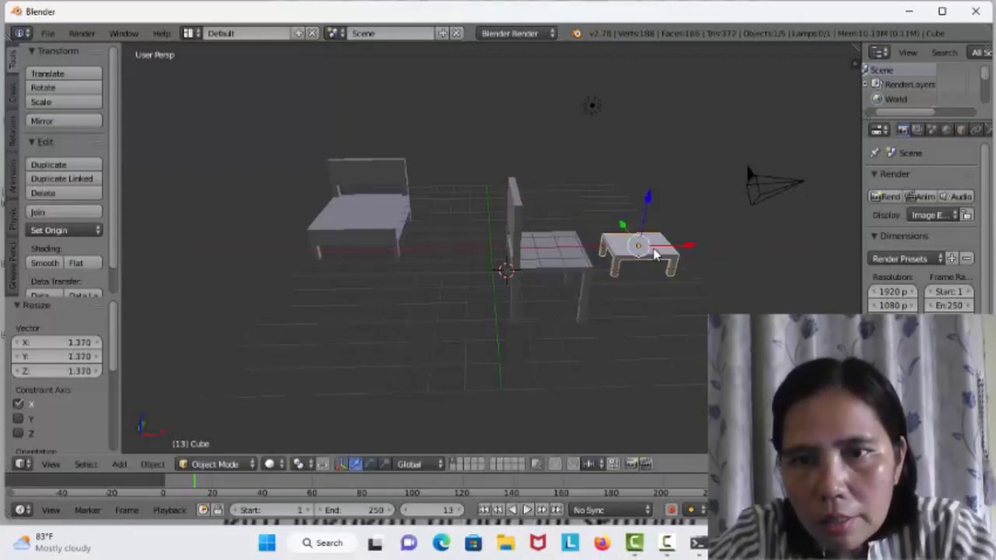
left_click(652, 255)
key("s")
key("y")
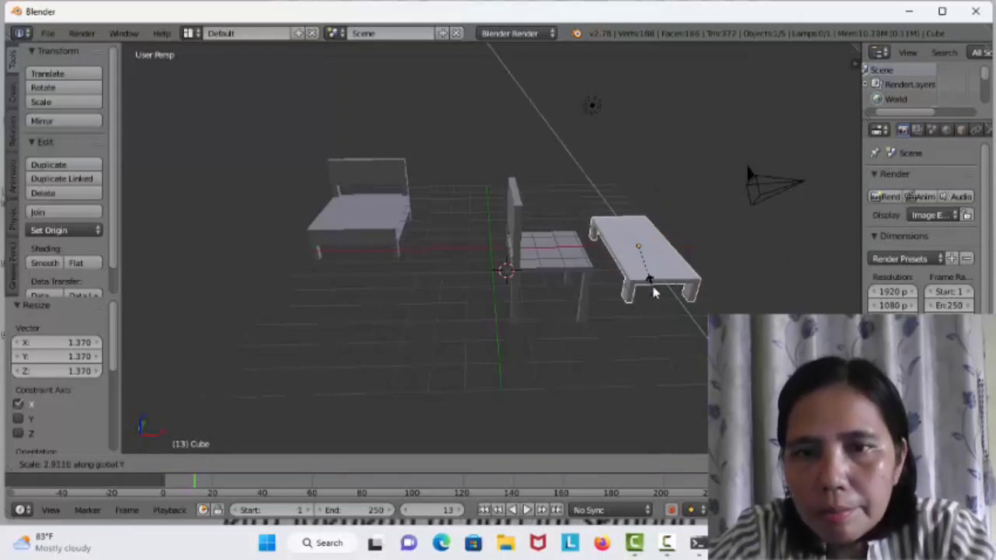
left_click(654, 293)
key("s")
key("z")
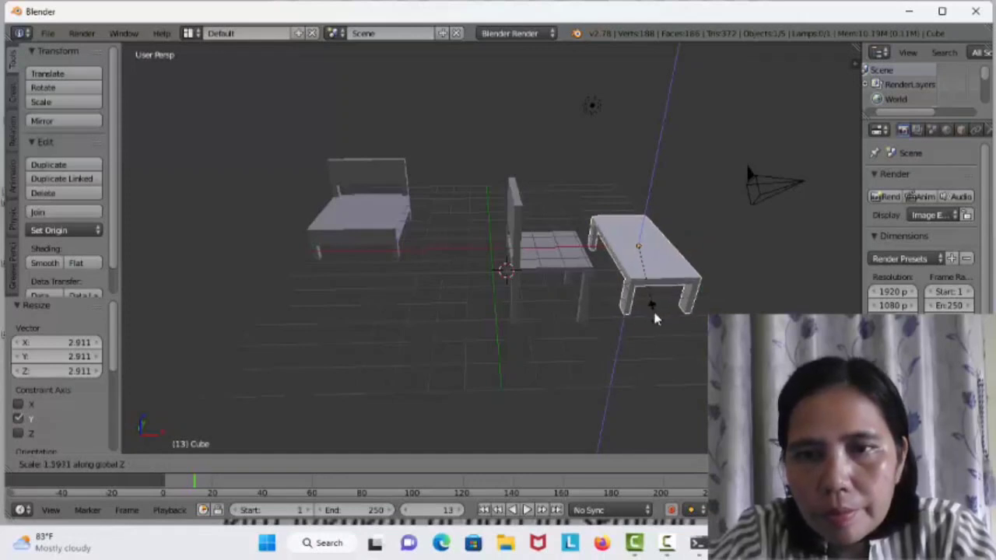
left_click(653, 316)
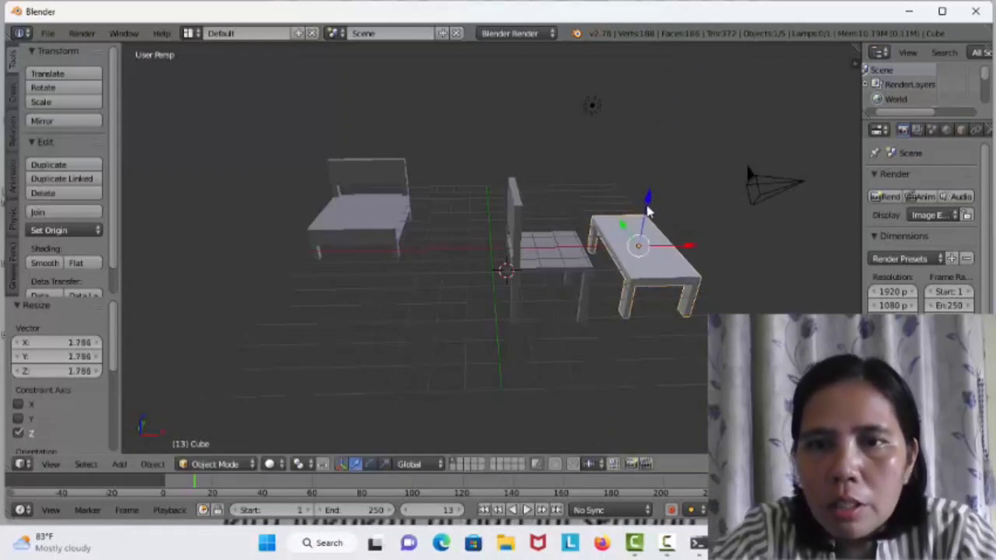
- Raise the table about 1.77 units and the chair about 2.54 units along Z
key("g")
key("z")
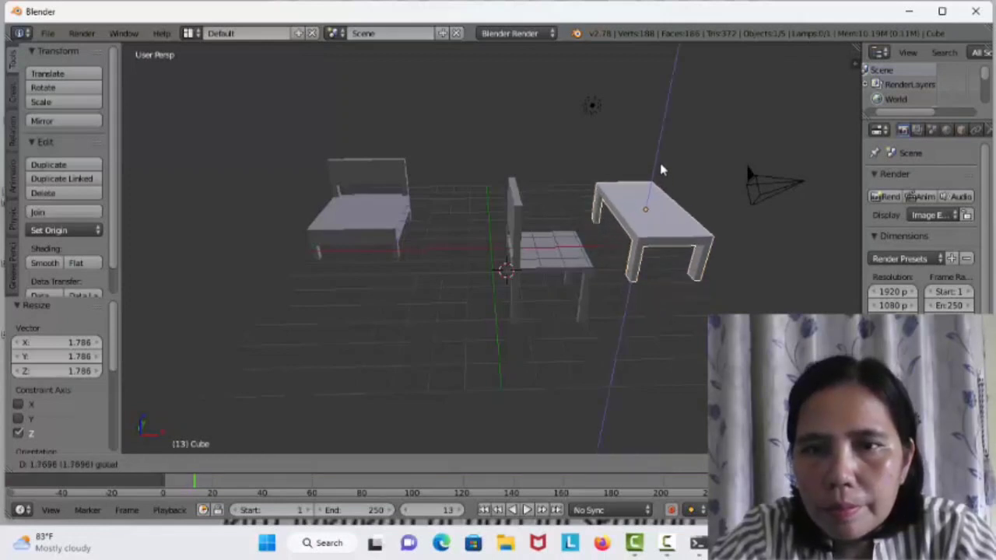
left_click(660, 173)
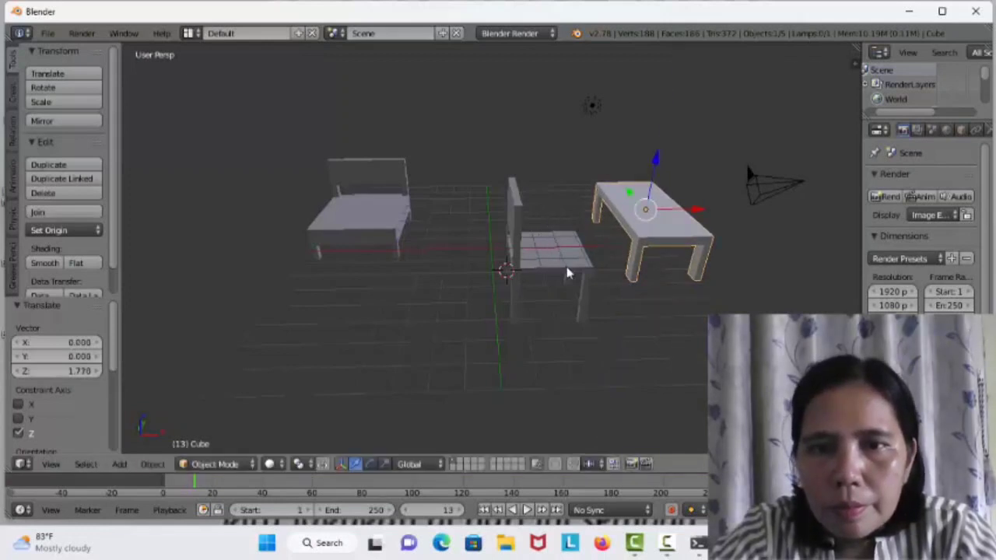
right_click(570, 246)
key("g")
key("z")
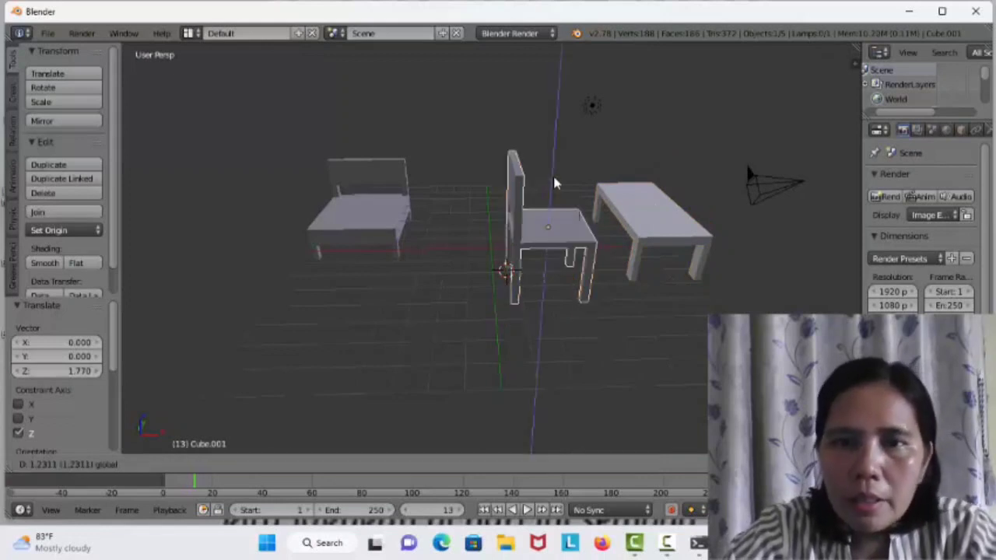
left_click(549, 180)
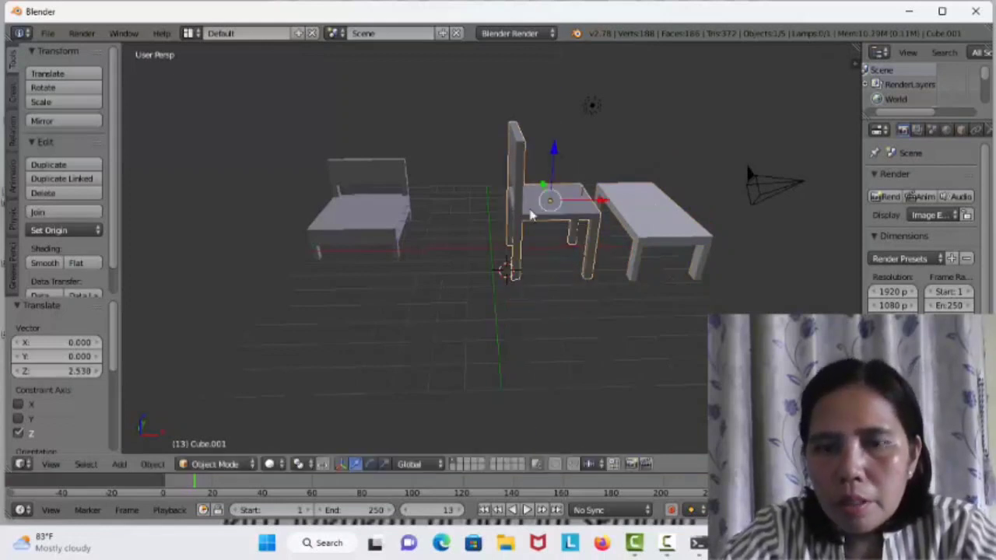
- Raise the chair about 0.75 units more along Z and scale its height by about 0.78
left_click(50, 464)
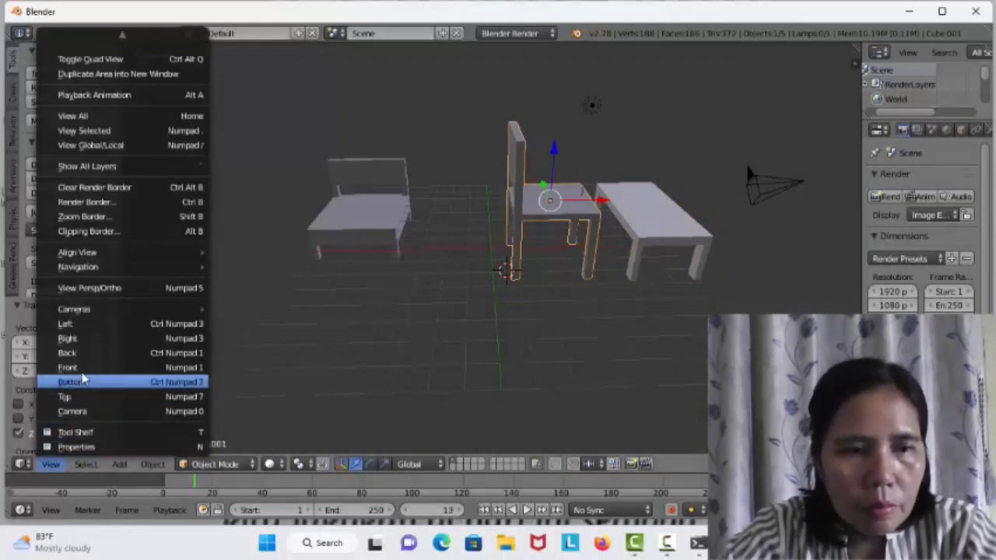
left_click(97, 367)
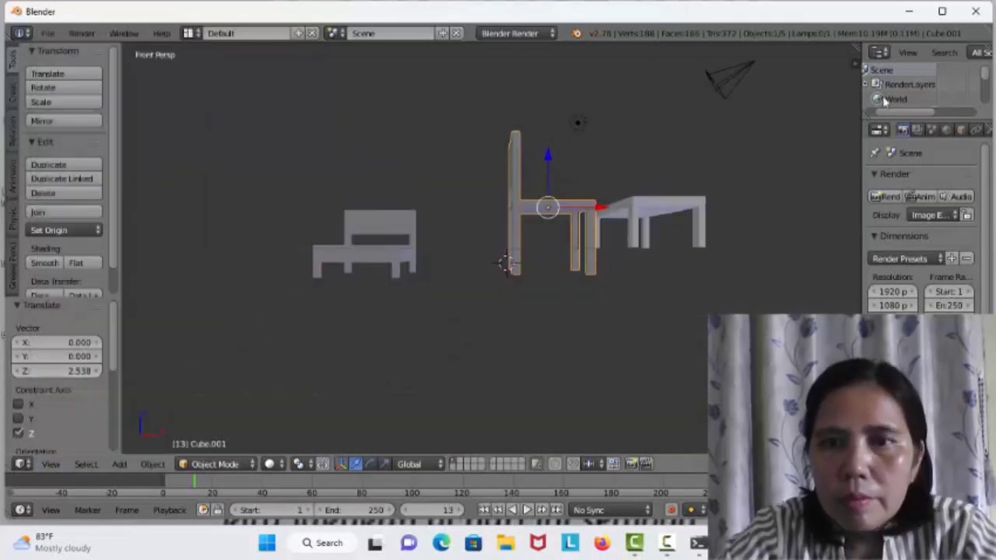
middle_click_drag(656, 318, 623, 333)
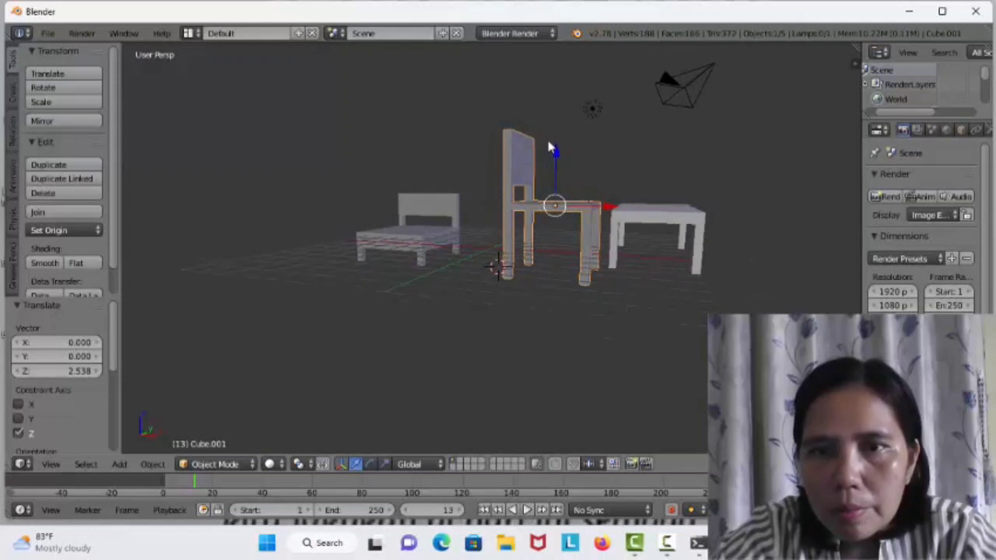
left_click_drag(558, 153, 555, 138)
key("s")
key("z")
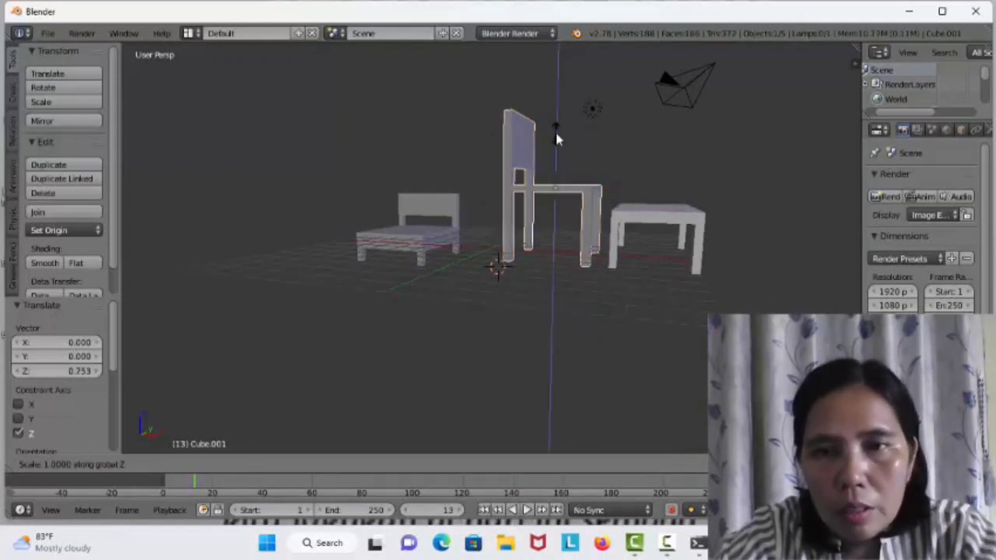
left_click(563, 142)
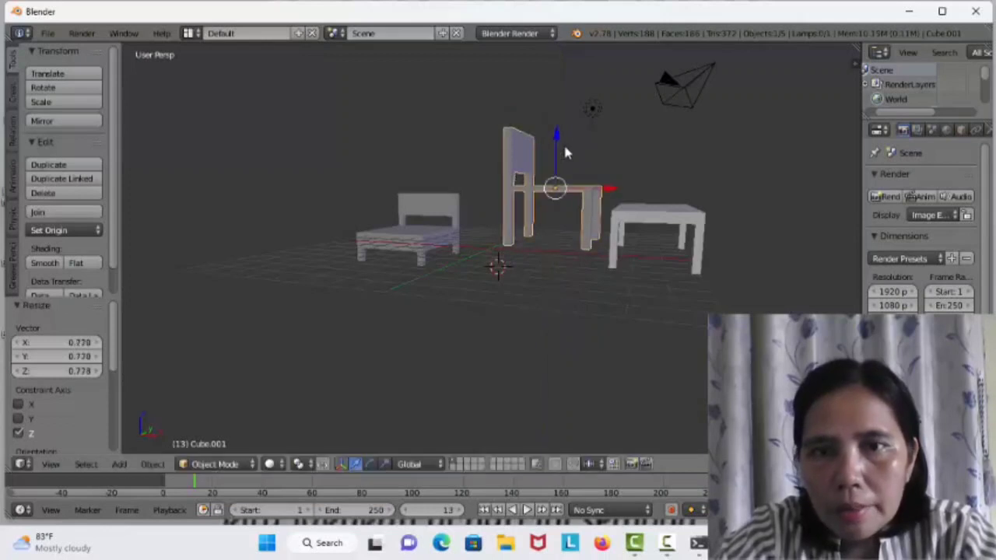
- Shift the chair about 0.06 units toward negative X and scale it by about 0.9 along Y and 0.69 along X
key("g")
key("x")
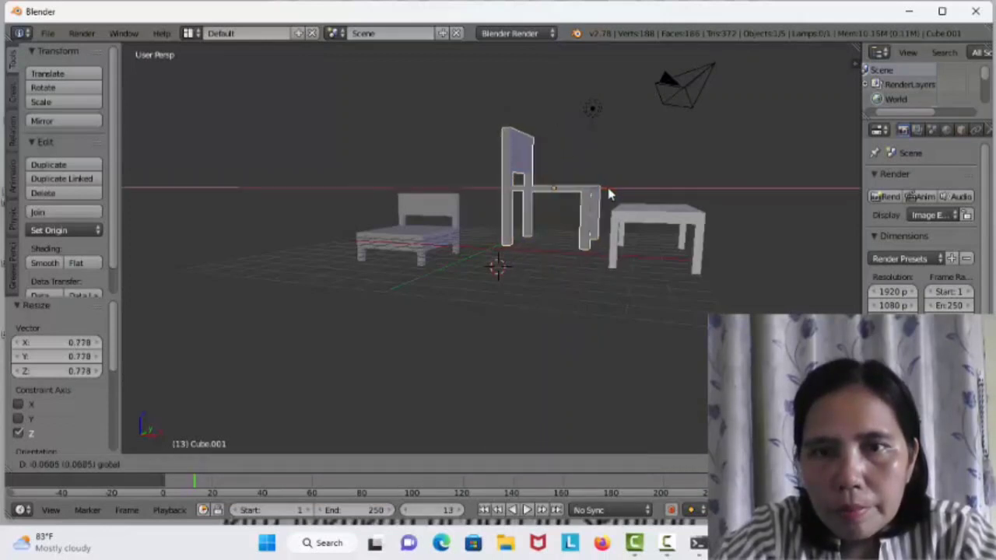
left_click(606, 193)
key("s")
key("y")
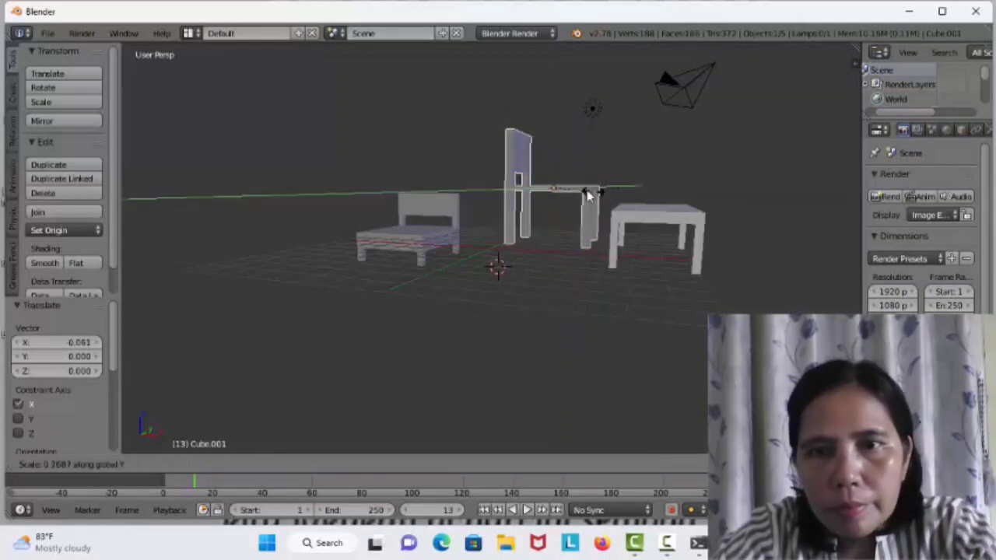
left_click(606, 189)
key("s")
key("x")
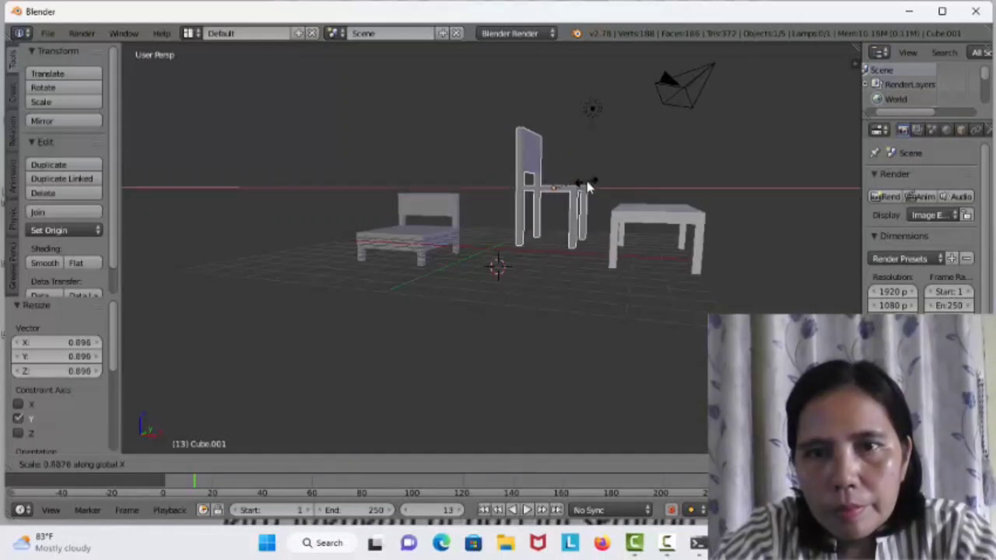
left_click(588, 187)
- Lower the chair about 0.25 units along Z
right_click(638, 218)
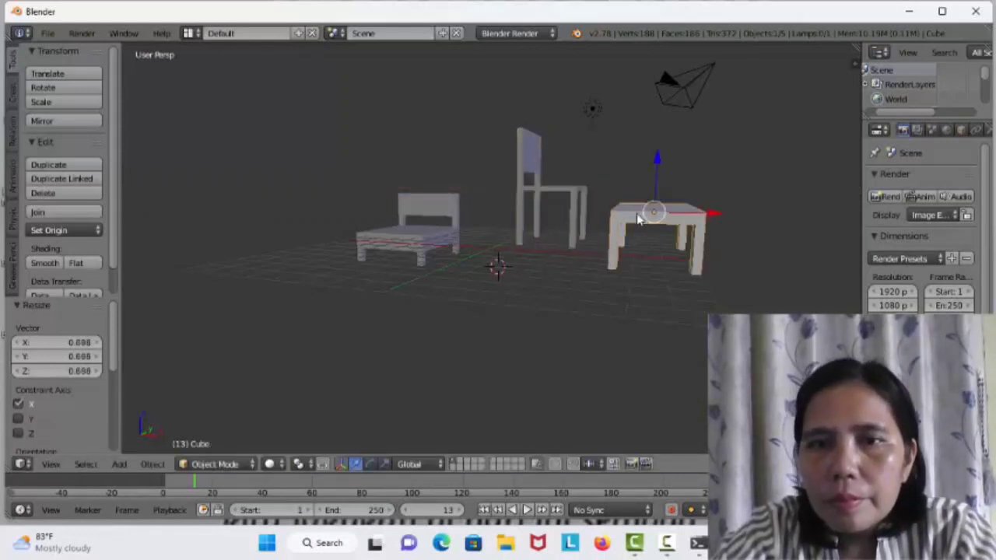
right_click(532, 165)
left_click(531, 153)
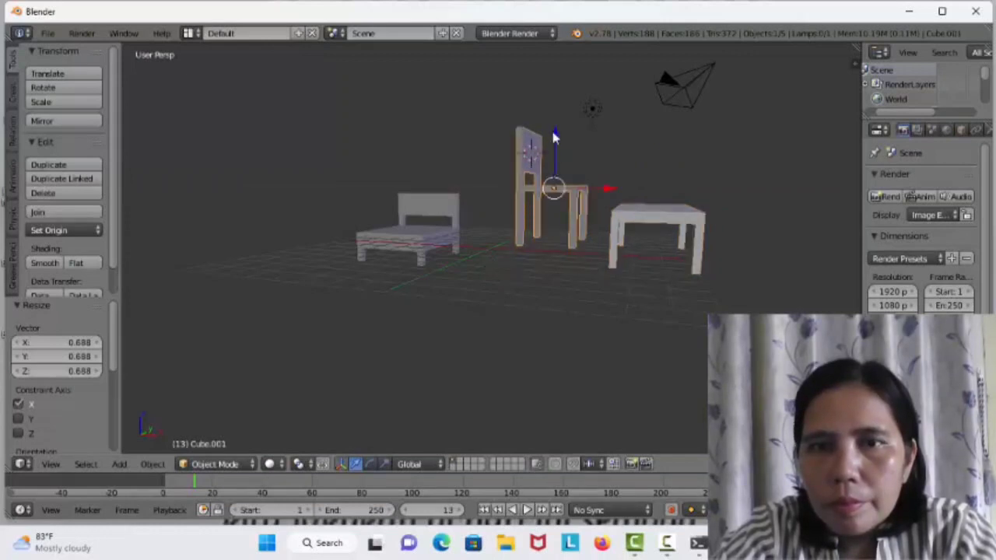
left_click_drag(554, 133, 565, 144)
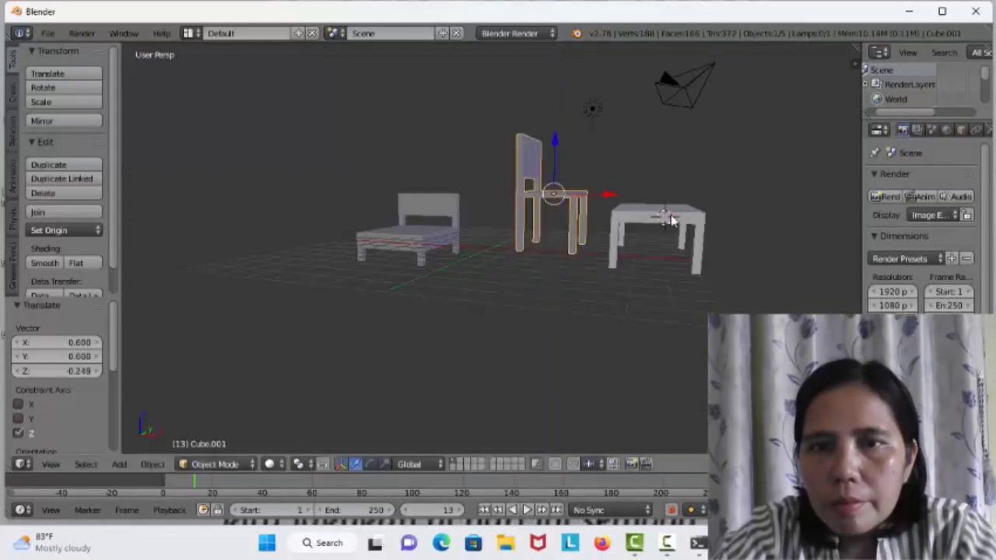
- Scale the table's height by about 1.76 and raise the table about 1.49 units along Z
right_click(694, 219)
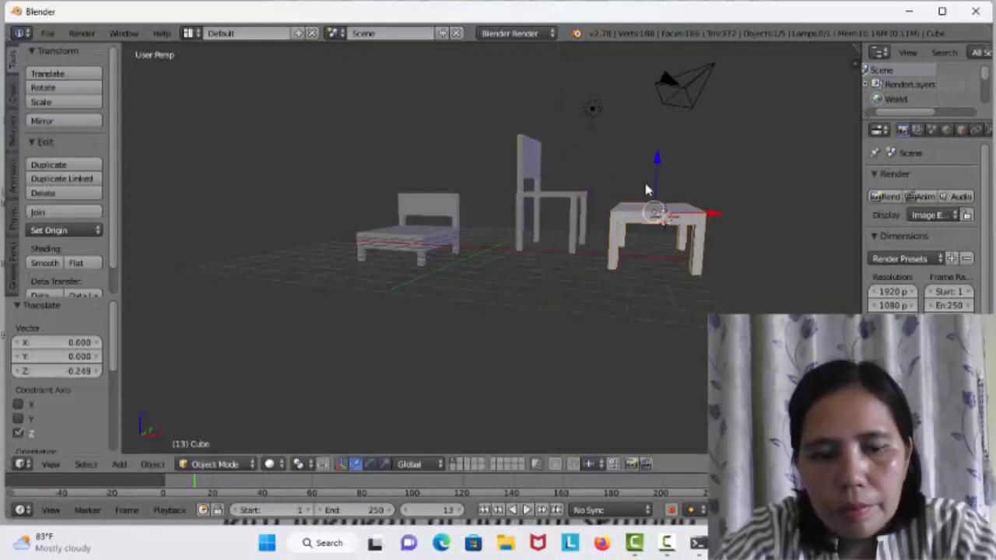
key("s")
key("z")
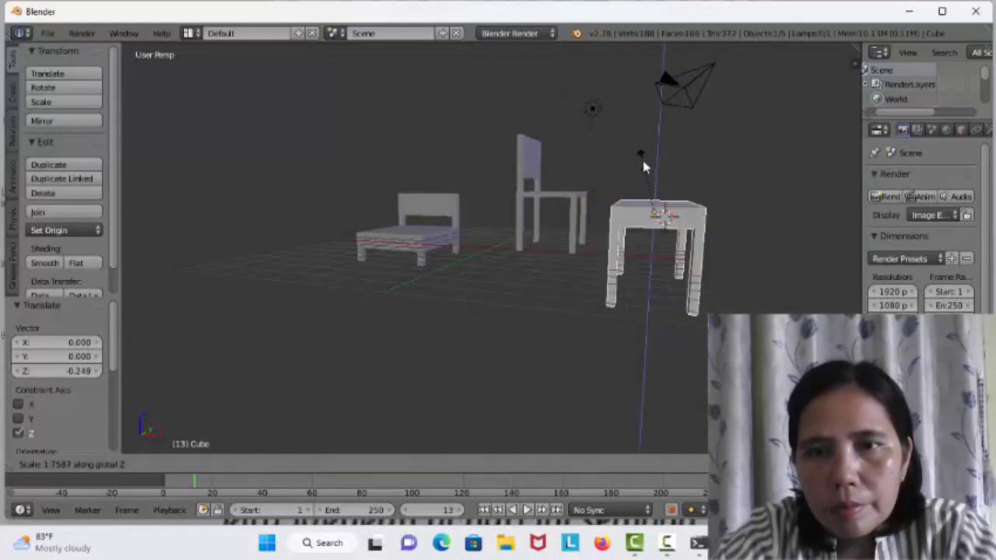
left_click(641, 157)
left_click_drag(655, 161, 652, 116)
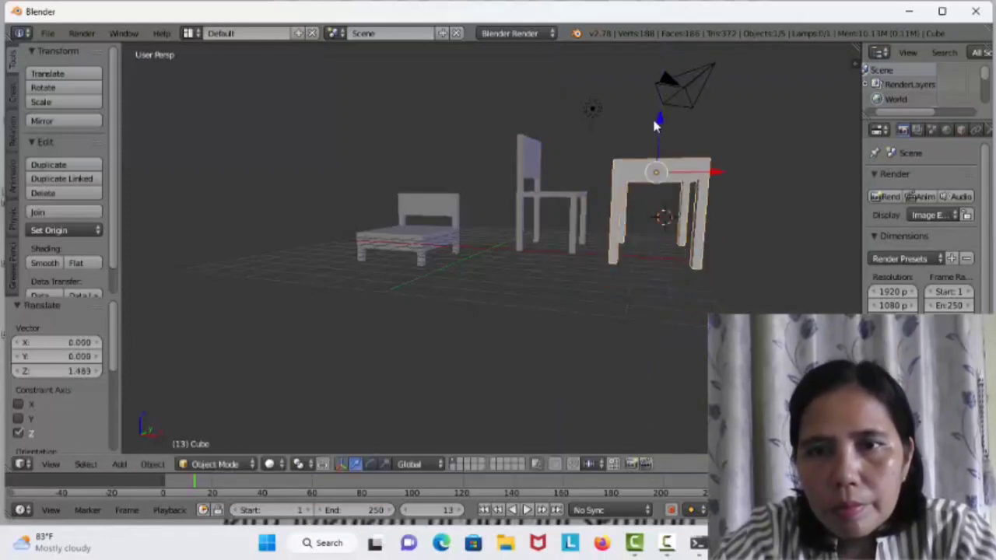
- Move the chair along X until its seat tucks under the table, and shift it about 0.62 units toward negative Y
middle_click_drag(669, 278, 591, 221)
right_click(591, 219)
left_click_drag(622, 211, 704, 219)
middle_click_drag(722, 293, 595, 221)
left_click_drag(572, 170, 546, 166)
middle_click_drag(649, 238, 199, 259)
middle_click_drag(672, 192, 644, 231)
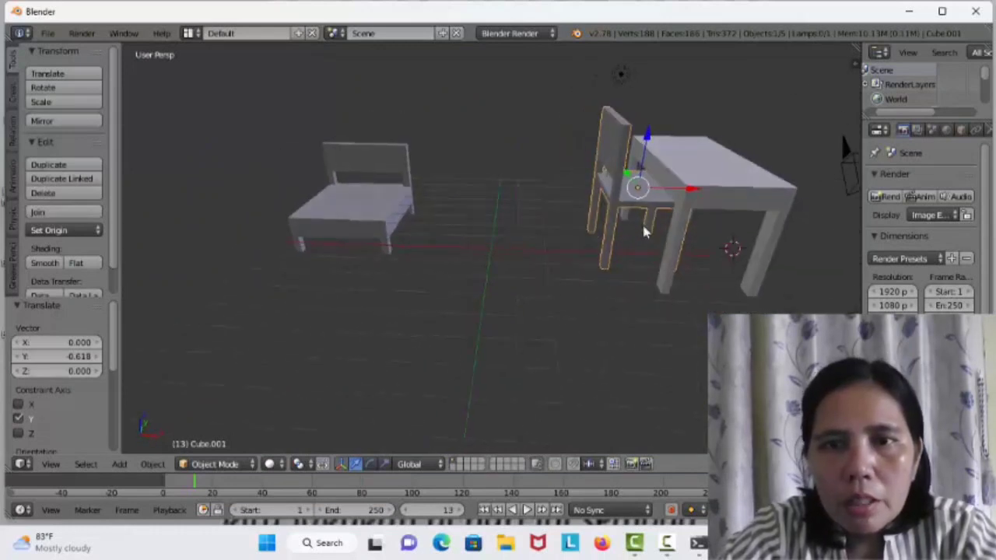
- Raise the bed along Z and move it about 1.48 units along positive X
right_click(387, 206)
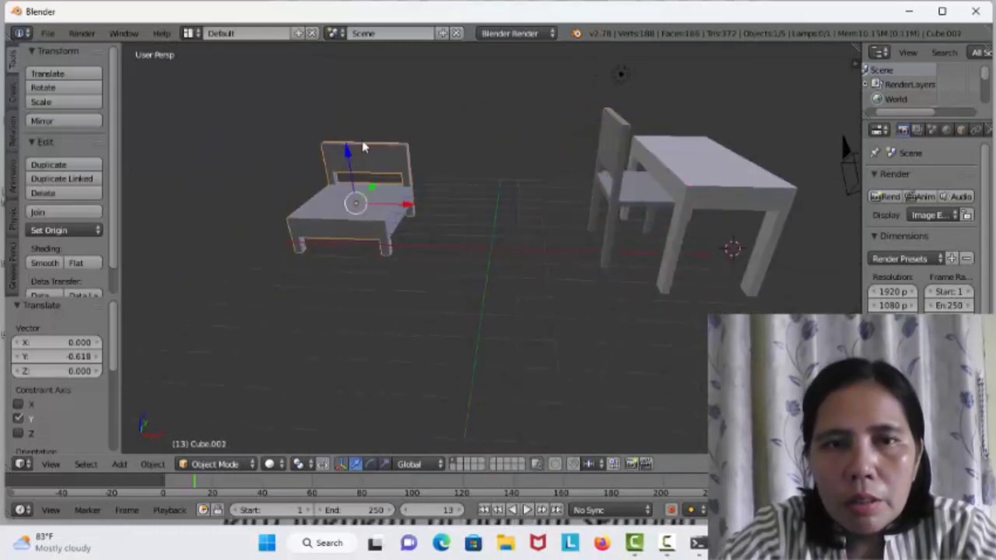
left_click_drag(348, 152, 364, 115)
left_click_drag(417, 178, 439, 180)
middle_click_drag(451, 210, 477, 199)
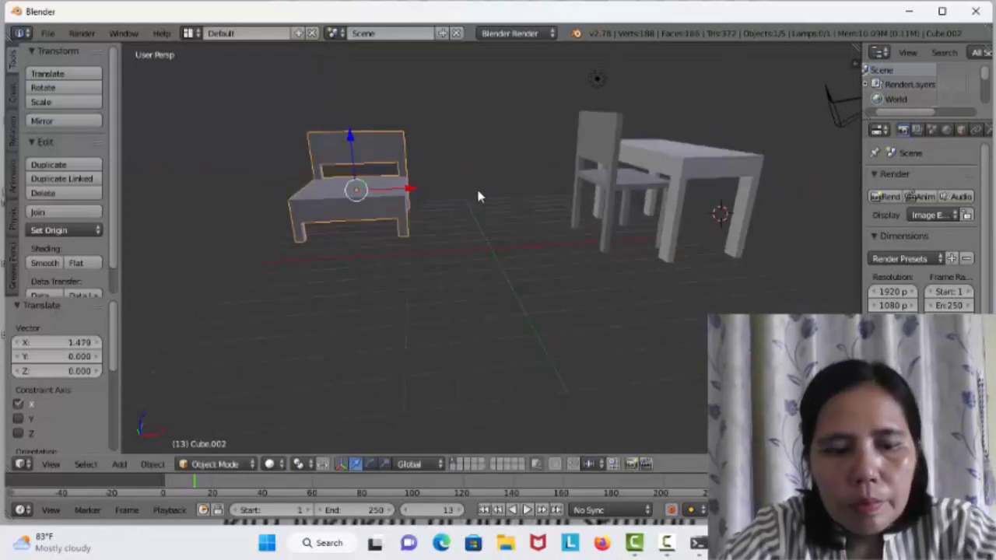
- Scale the bed by about 1.16 along Z and about 0.96 along X
key("s")
key("z")
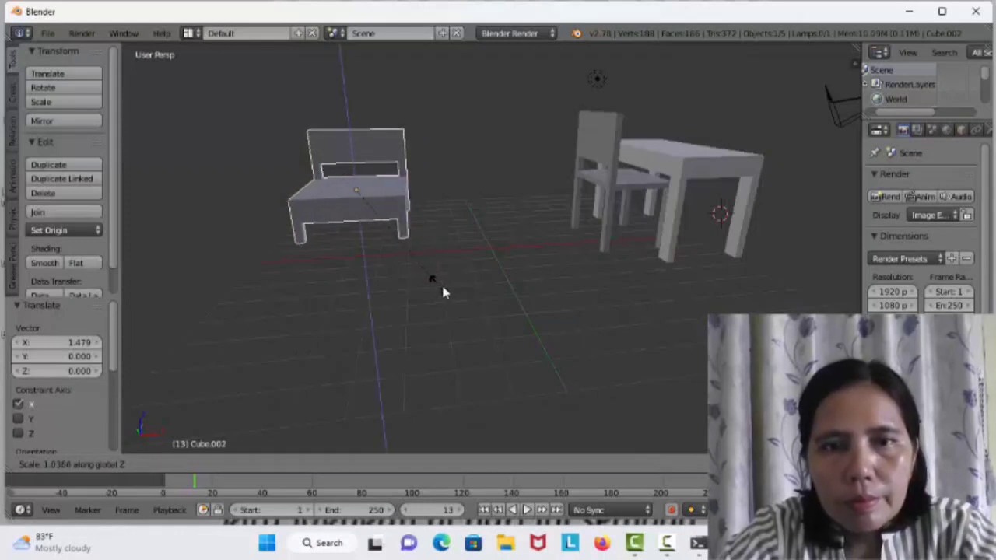
left_click(446, 291)
key("s")
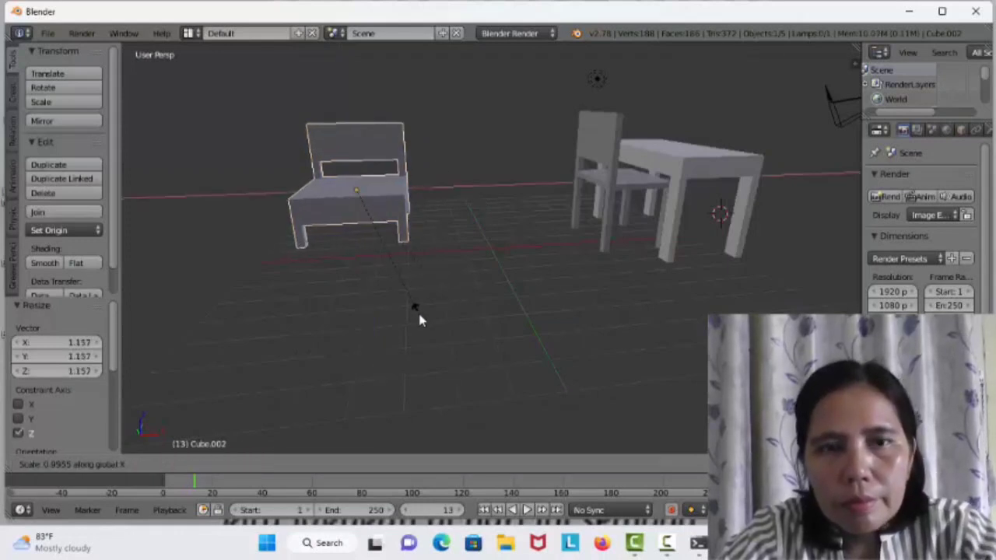
left_click(415, 306)
- Lengthen the bed by scaling it along Y and widen it by about 1.19 along X
key("s")
key("y")
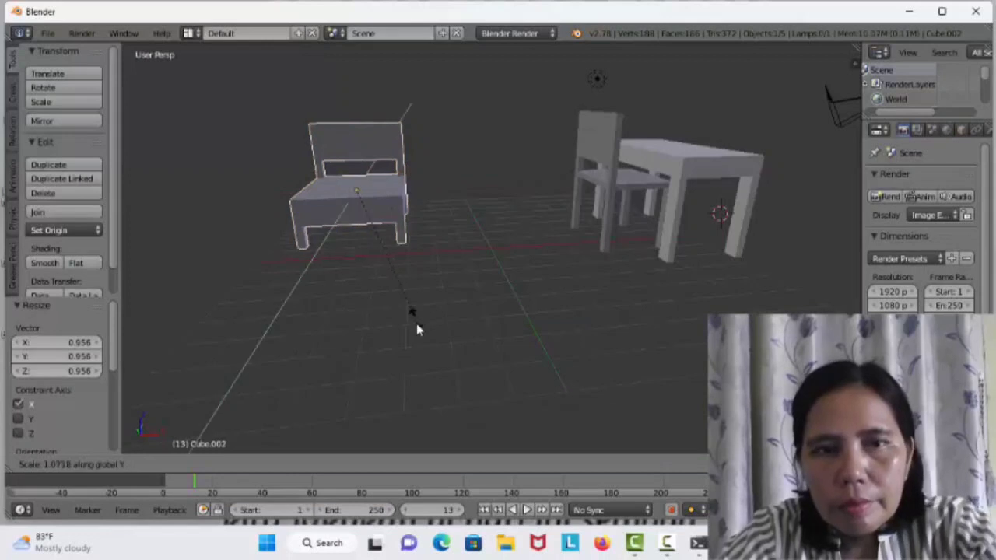
left_click(439, 387)
key("s")
key("x")
left_click(542, 376)
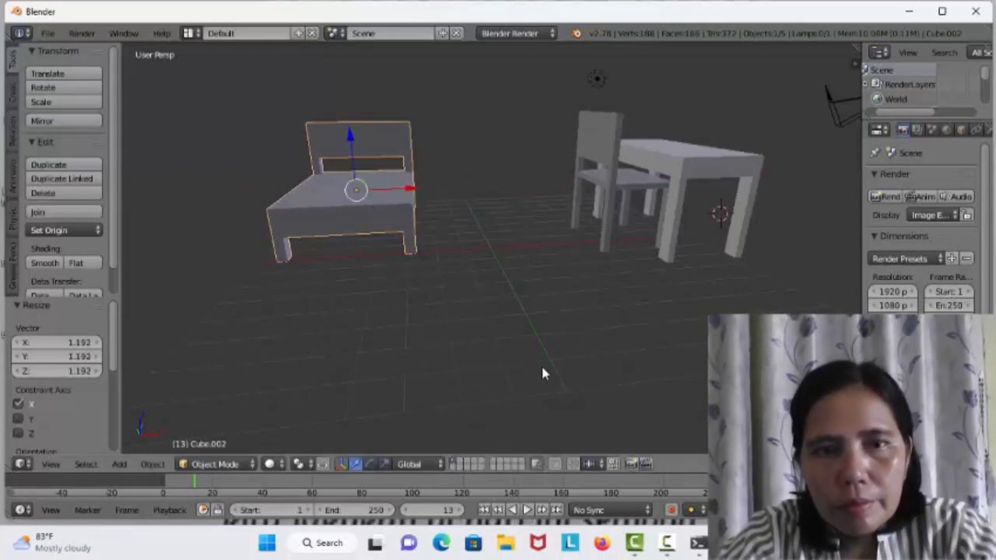
- Move the bed about 1.2 units toward negative Y
middle_click_drag(463, 207, 395, 138)
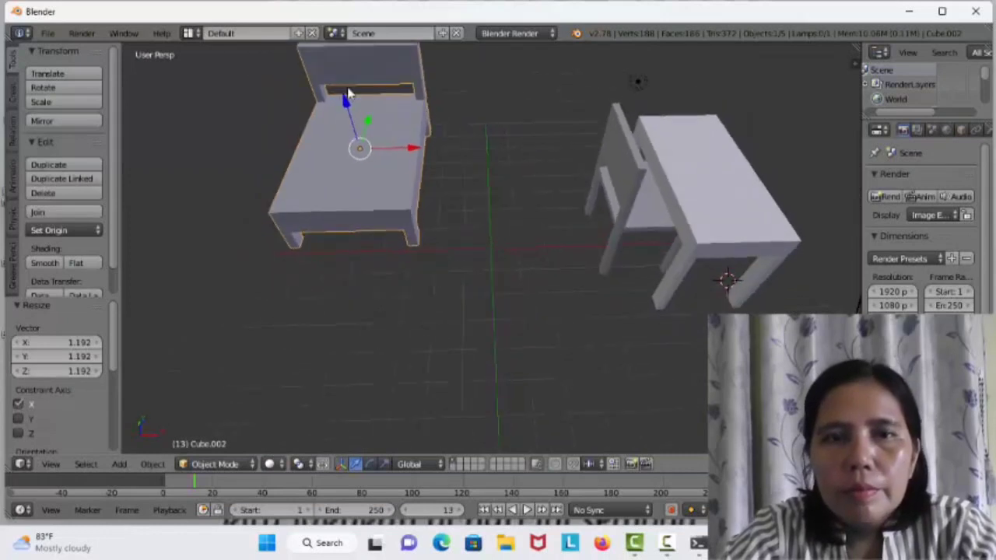
mouse_move(368, 121)
left_mouse_down()
mouse_move(363, 161)
mouse_move(366, 140)
left_mouse_up()
scroll(641, 287, "up", 2)
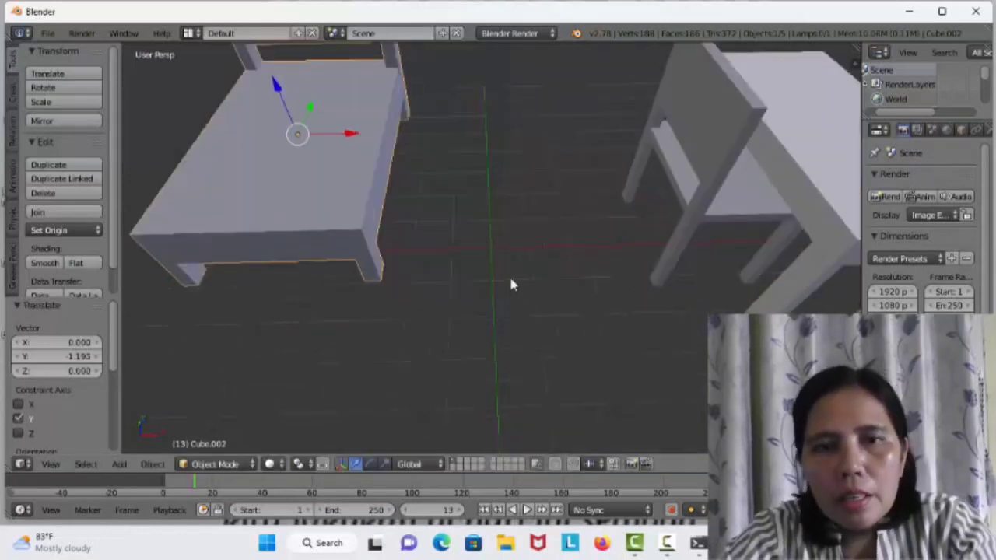
scroll(511, 288, "down", 2)
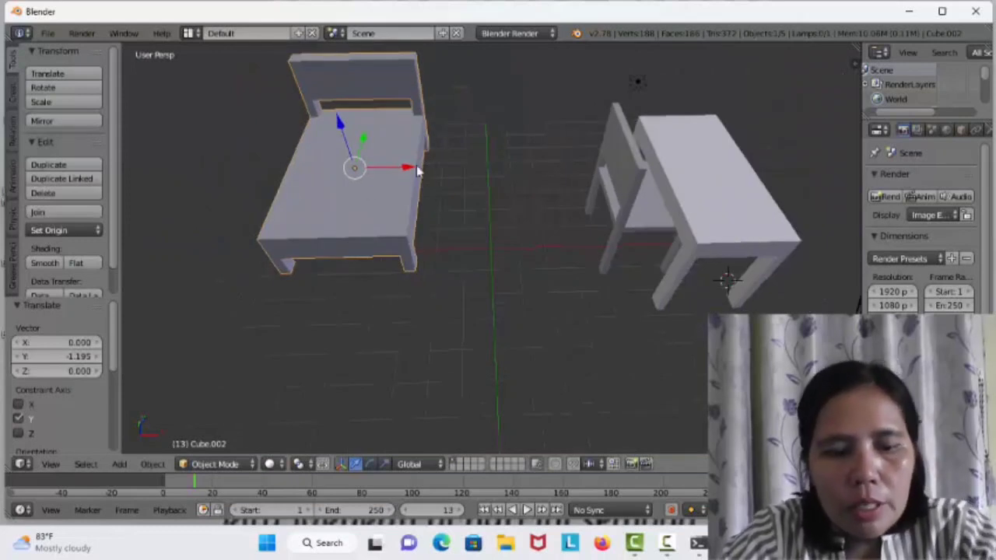
- Widen the bed by about 1.26 along X and move it about 1.14 units toward positive X
key("s")
key("x")
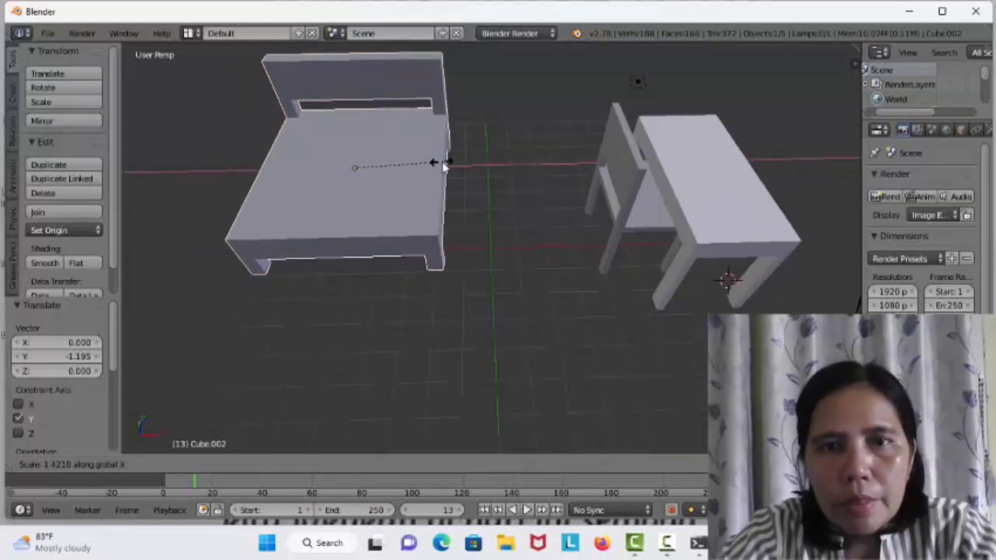
left_click(435, 166)
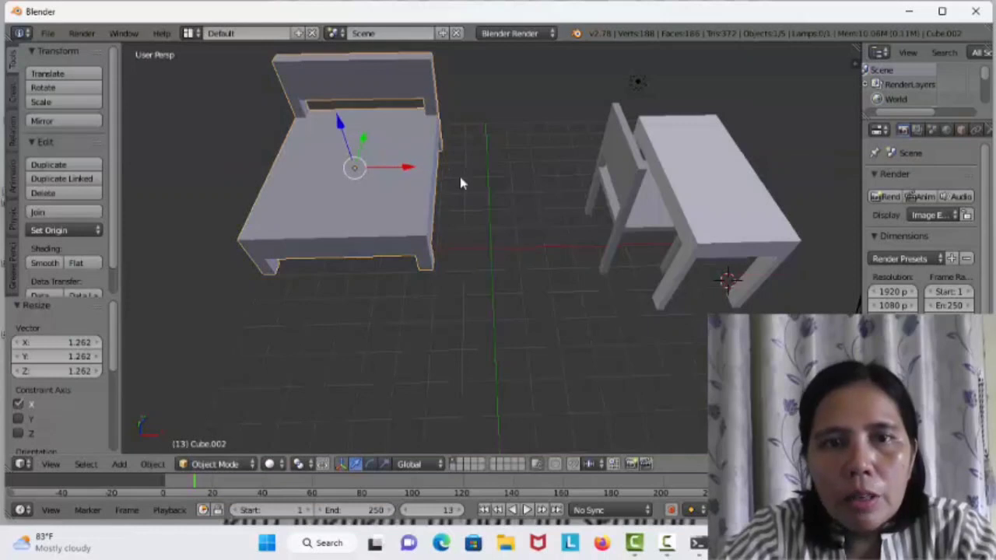
key("g")
key("x")
left_click(483, 203)
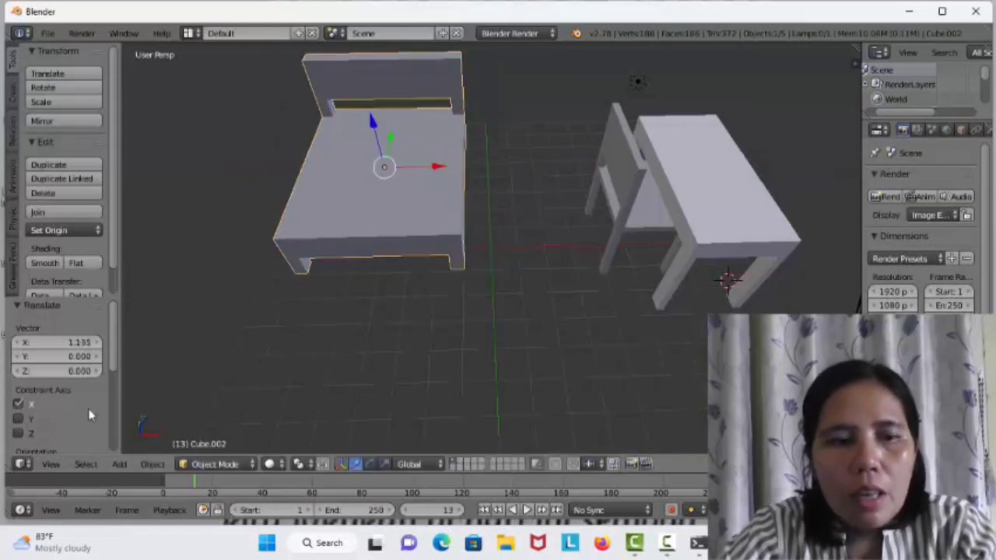
- Switch to the top view and shift the bed about 0.44 units toward negative Y
left_click(22, 465)
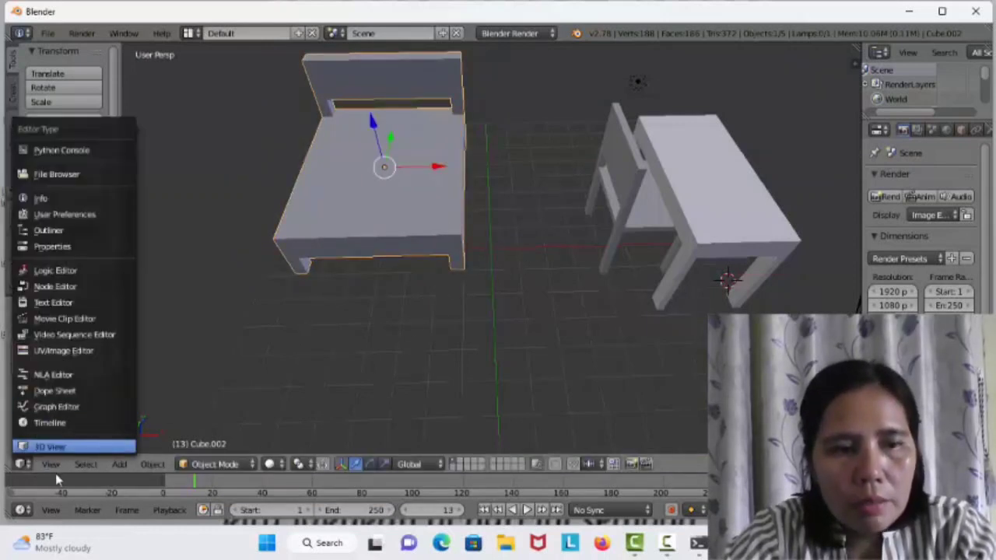
left_click(50, 463)
left_click(68, 398)
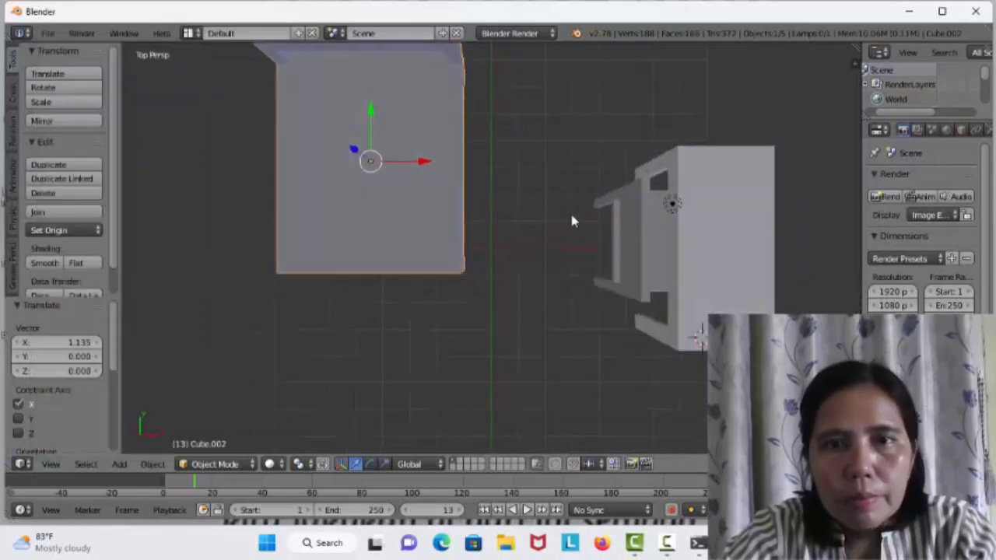
scroll(614, 212, "down", 1)
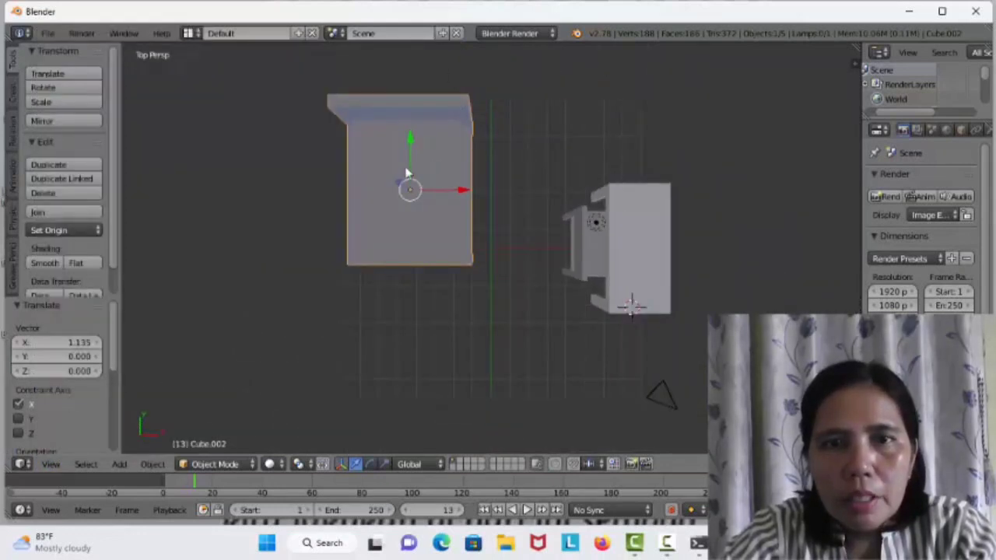
left_click_drag(410, 158, 410, 167)
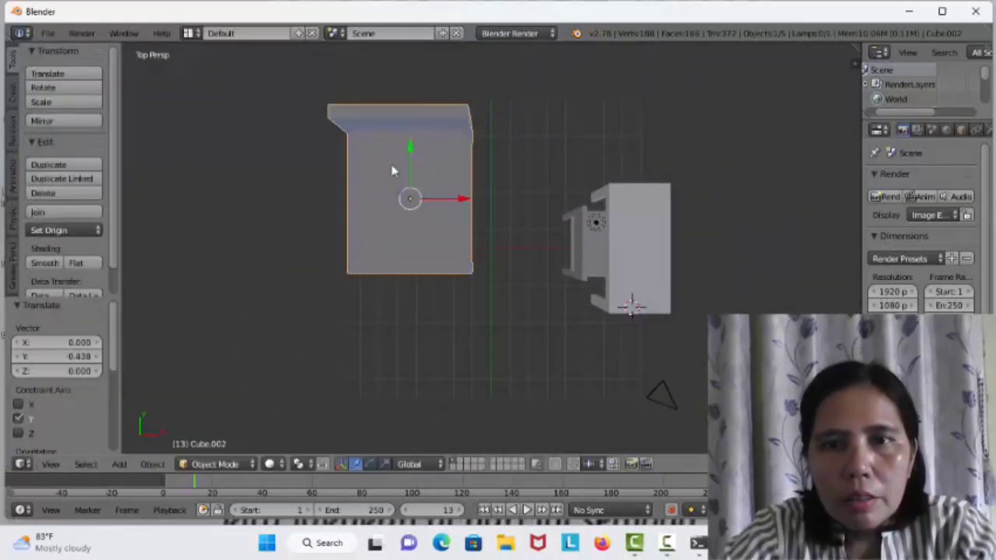
- Examine the furniture arrangement from the front and in perspective, selecting the table, chair and bed in turn
left_click(50, 465)
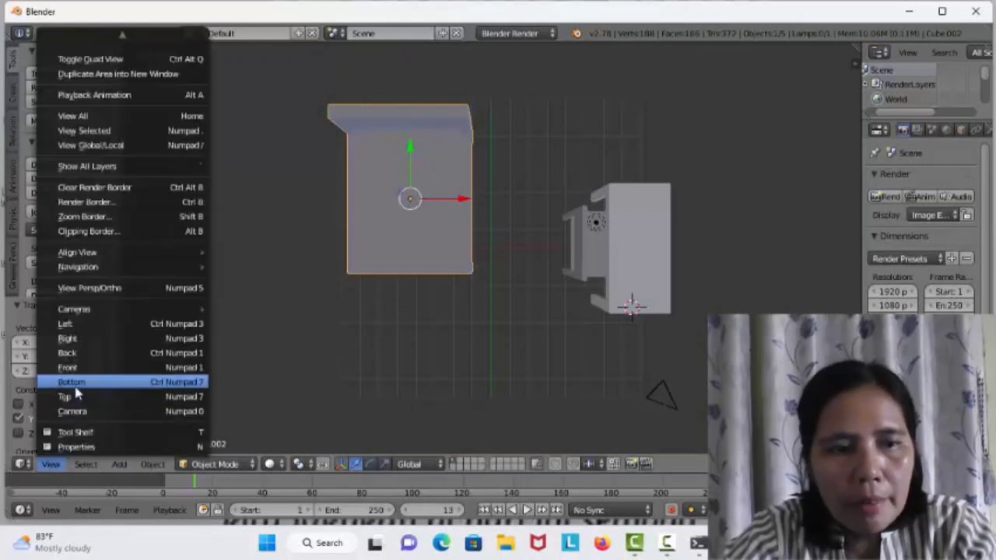
left_click(72, 398)
left_click(49, 464)
left_click(73, 367)
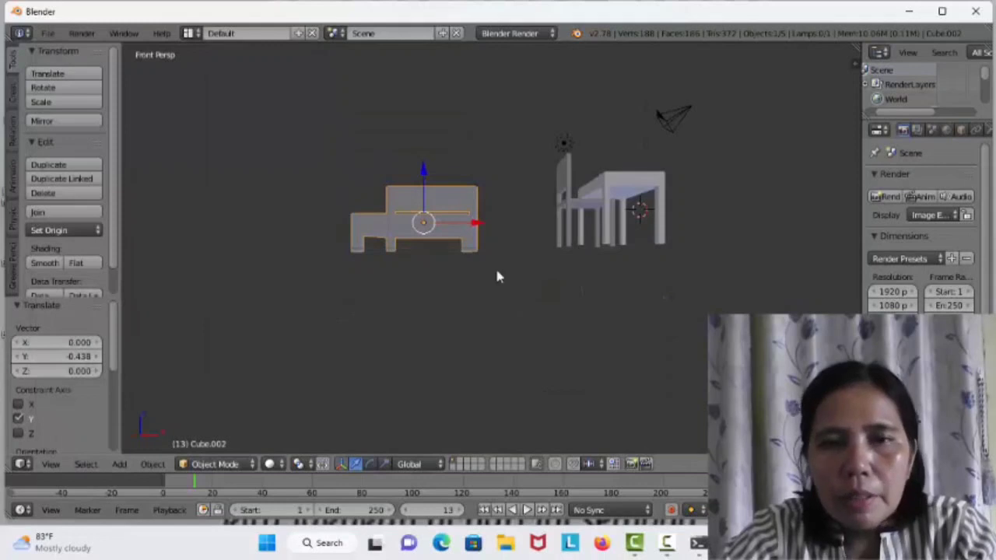
scroll(497, 277, "up", 3)
middle_click_drag(491, 293, 506, 314)
right_click(781, 138)
right_click(682, 179)
right_click(327, 191)
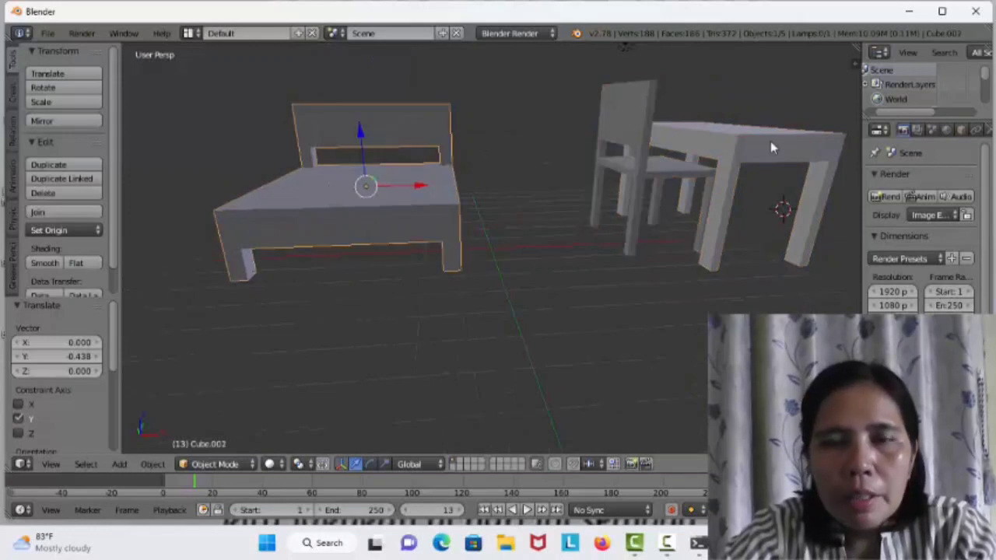
mouse_move(838, 268)
middle_mouse_down()
mouse_move(708, 236)
mouse_move(626, 261)
mouse_move(603, 249)
mouse_move(636, 262)
mouse_move(642, 280)
mouse_move(653, 224)
middle_mouse_up()
scroll(647, 204, "up", 1)
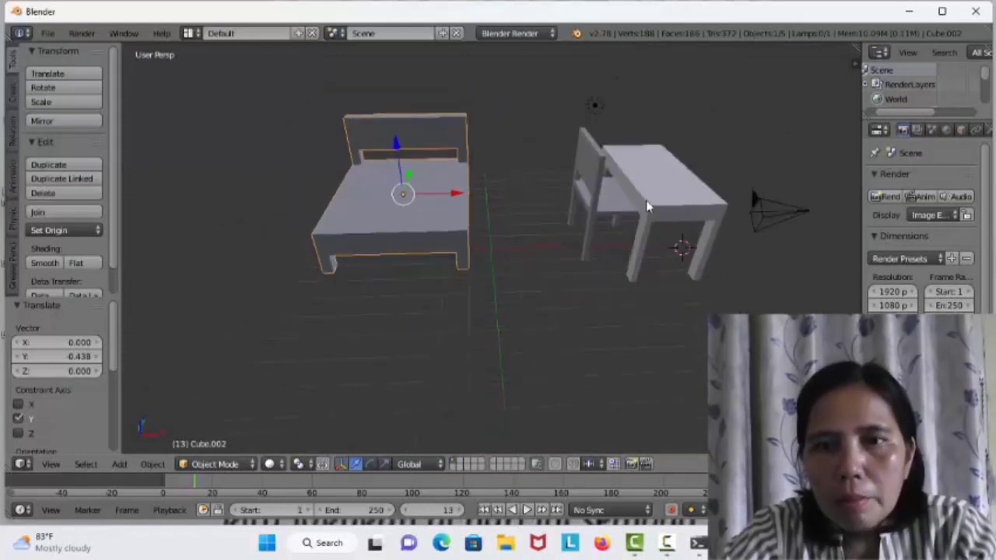
- Inspect the whole furniture scene from the sides, above and below, checking the table, chair and bed individually
scroll(644, 214, "down", 3)
middle_click_drag(695, 283, 727, 282)
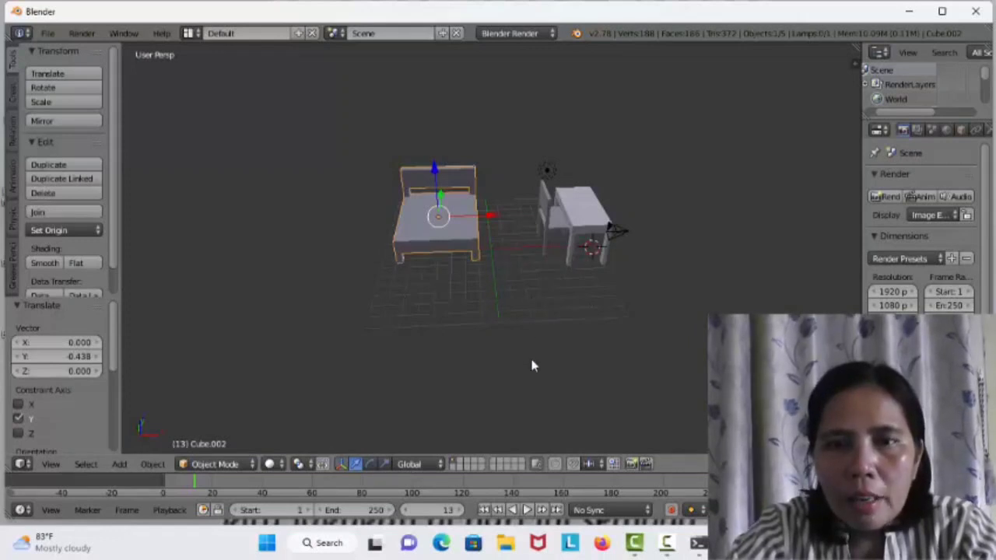
middle_click_drag(567, 334, 497, 218)
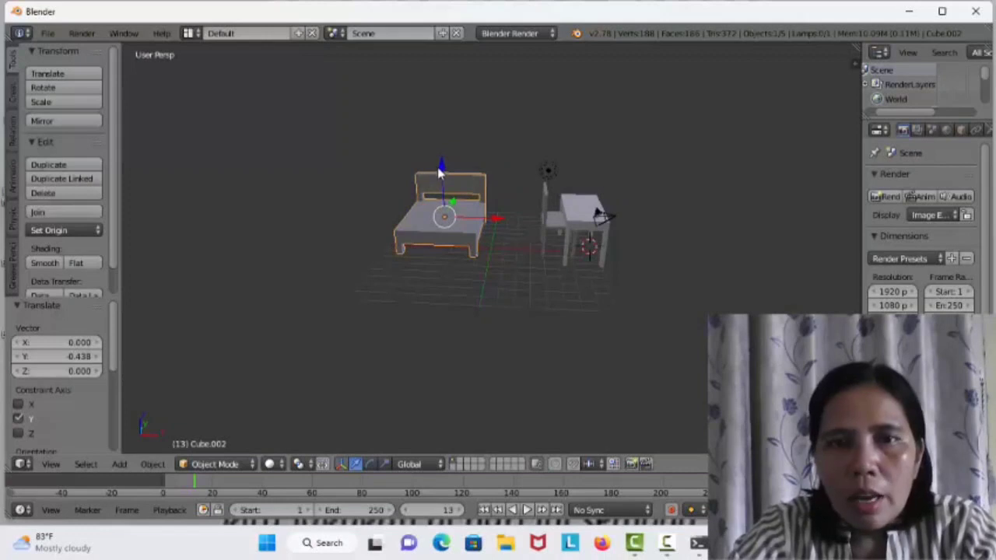
right_click(564, 228)
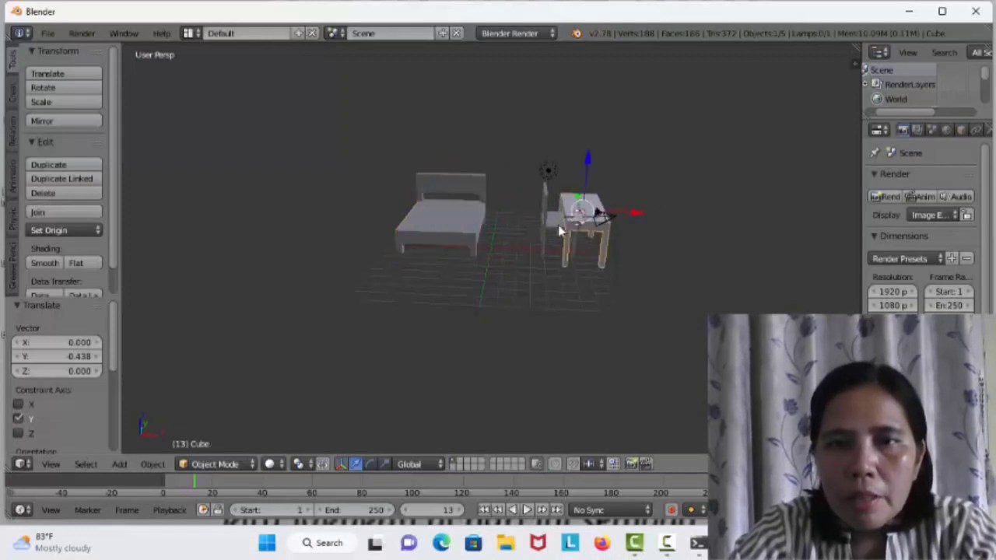
right_click(549, 232)
right_click(459, 237)
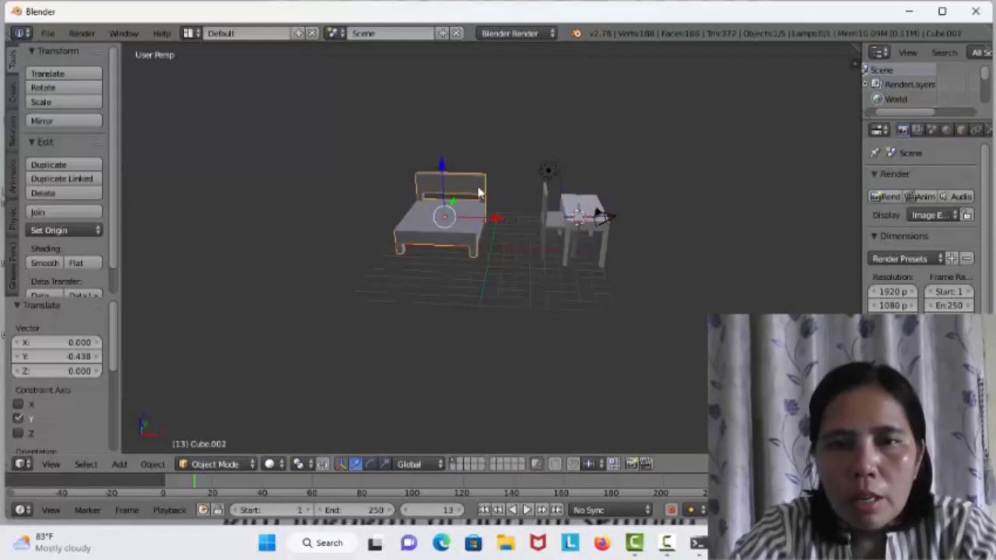
middle_click_drag(498, 261, 644, 307)
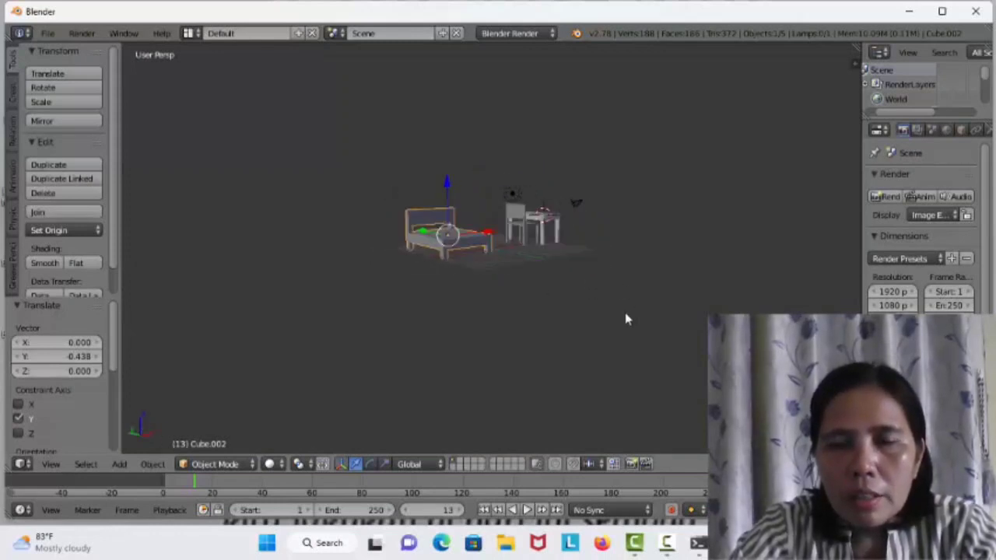
scroll(627, 319, "up", 6)
middle_click_drag(547, 361, 616, 146)
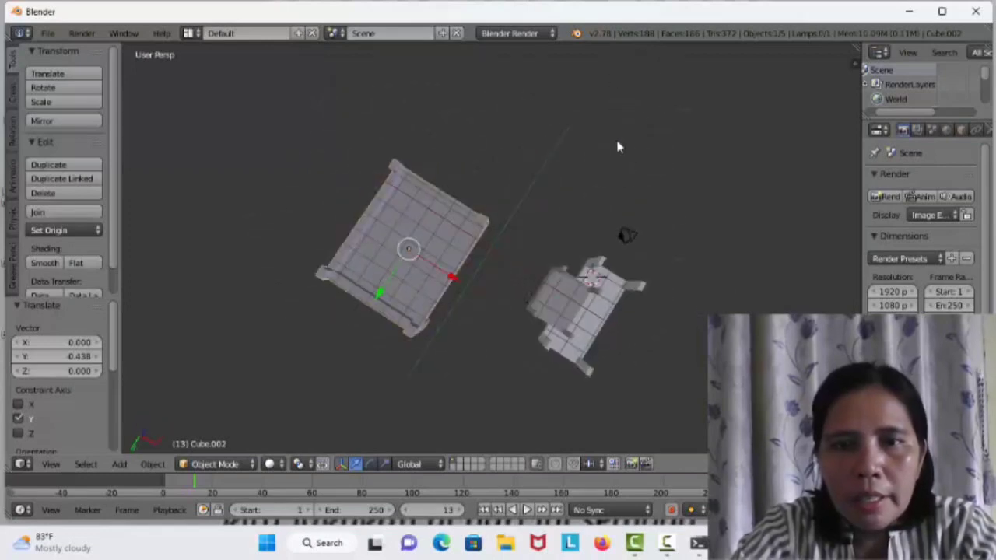
middle_click_drag(487, 380, 816, 280)
middle_click_drag(677, 241, 384, 294)
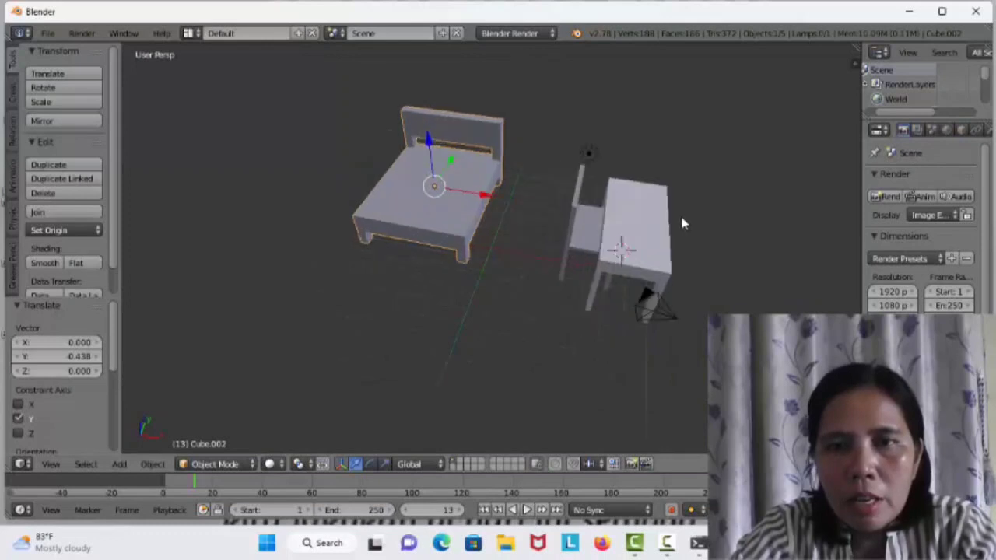
middle_click_drag(592, 222, 610, 233)
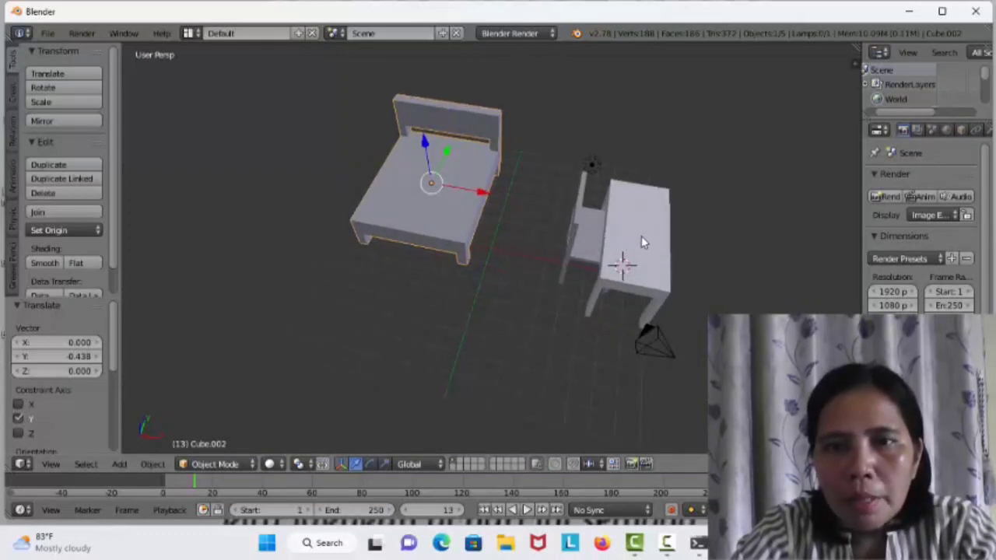
right_click(641, 235)
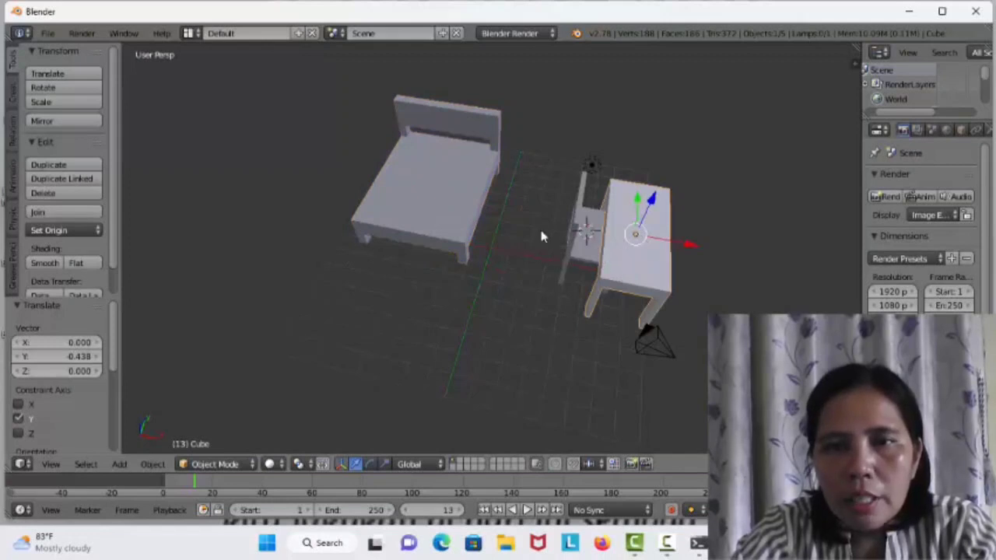
right_click(576, 214)
right_click(465, 196)
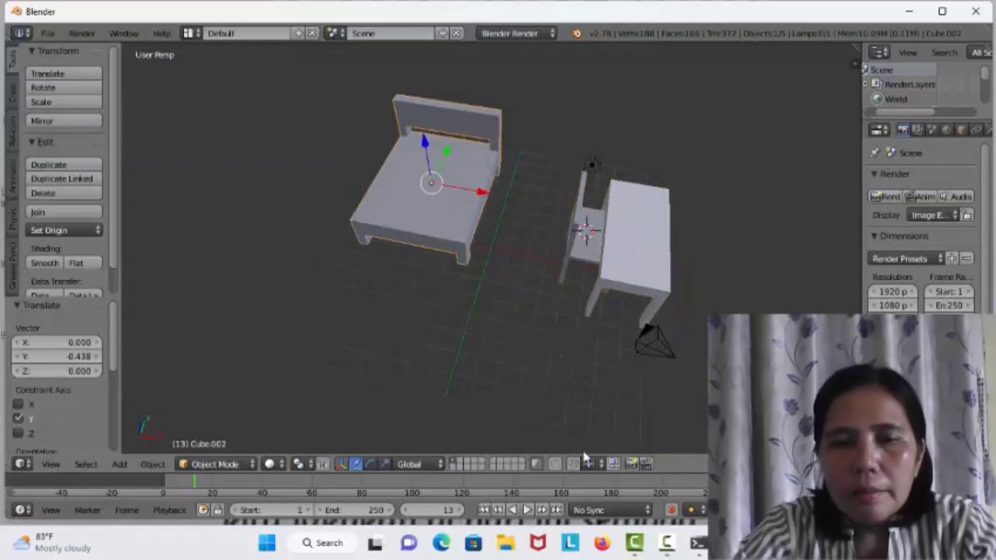
left_click(671, 544)
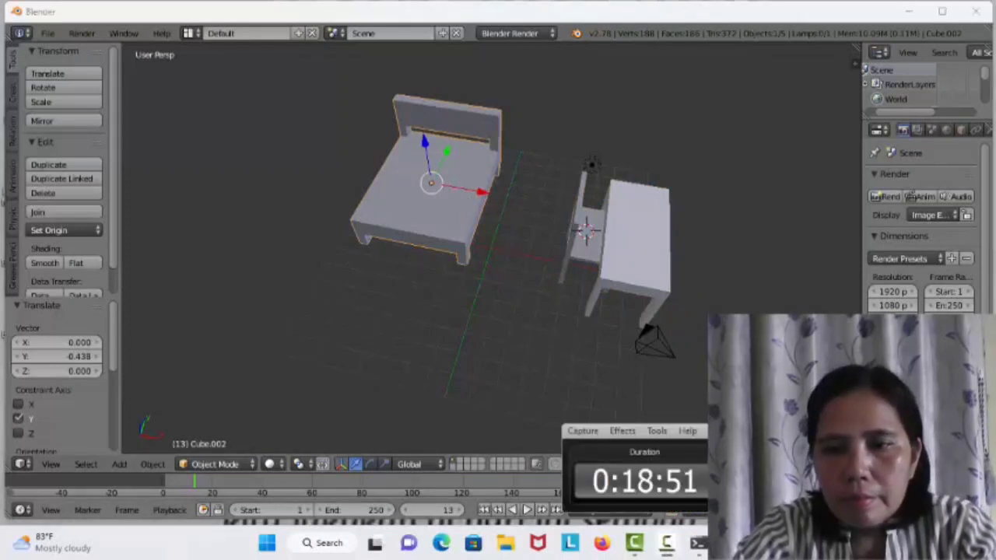